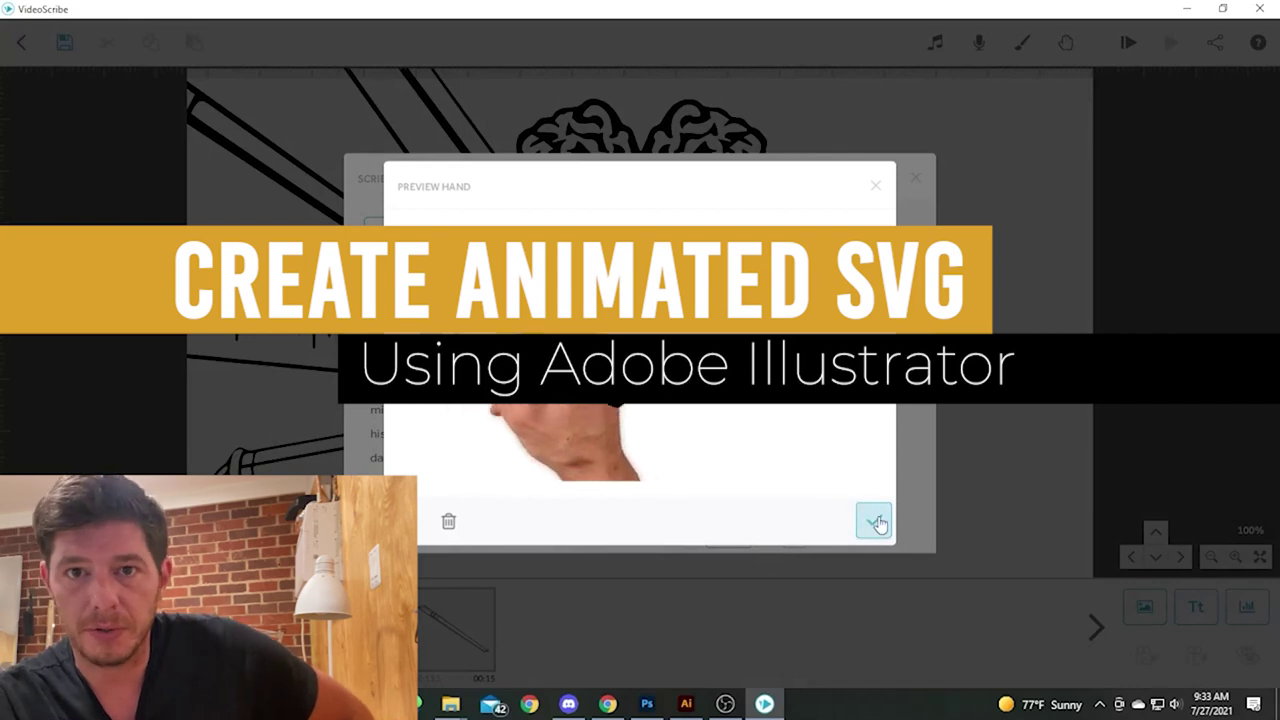
- Confirm the previewed drawing hand for the scribe and play the scribe
click(874, 521)
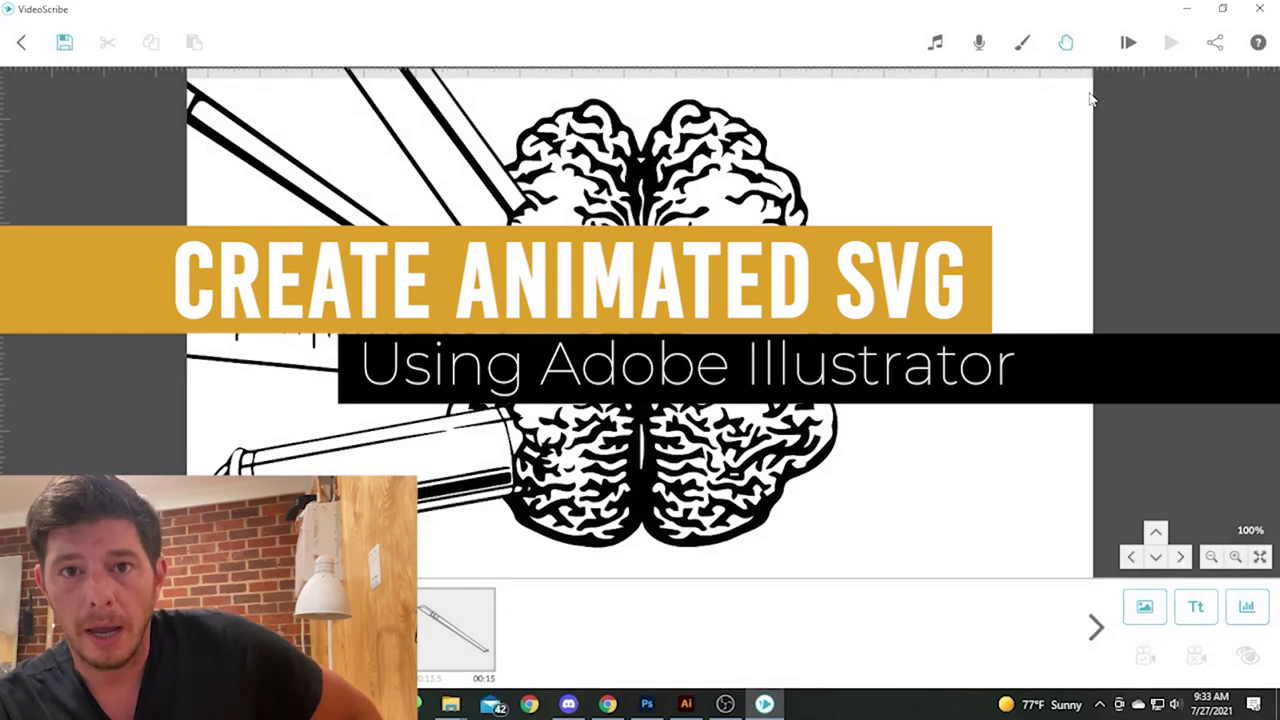
click(1126, 43)
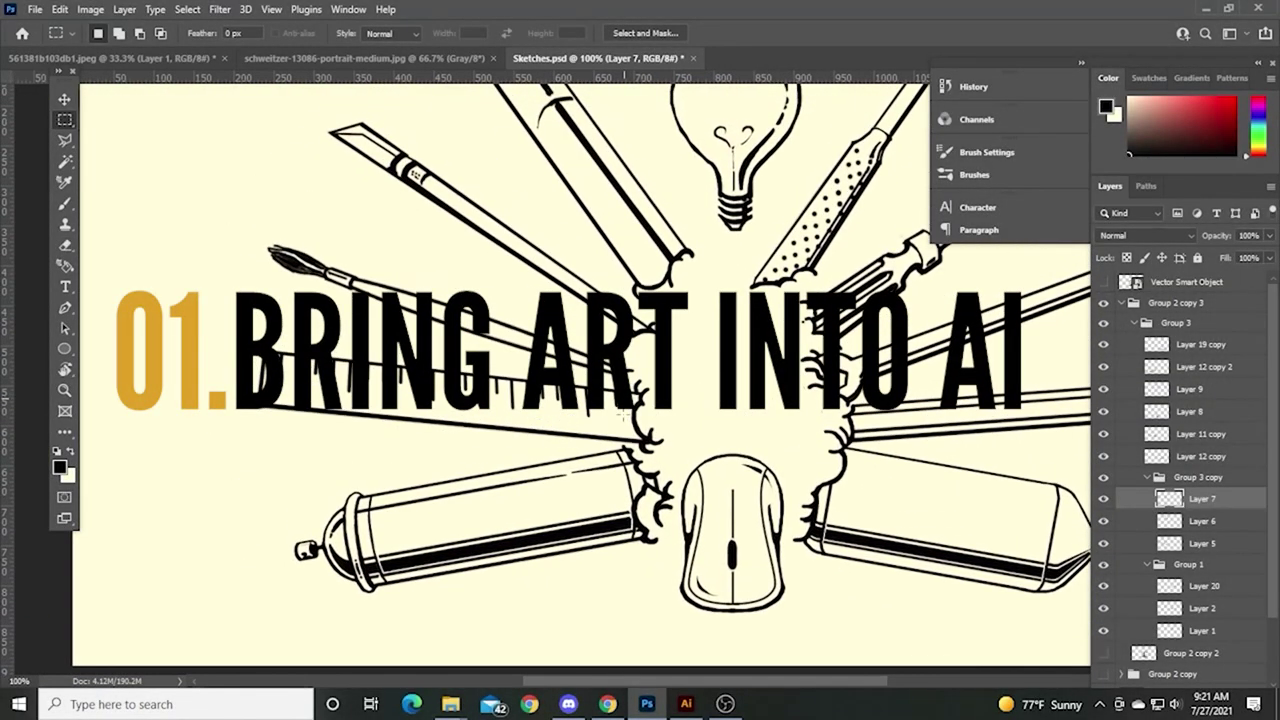
- Marquee-select the lower-left spray can on its own layer and bring it into a new Letter document in Illustrator
key(v)
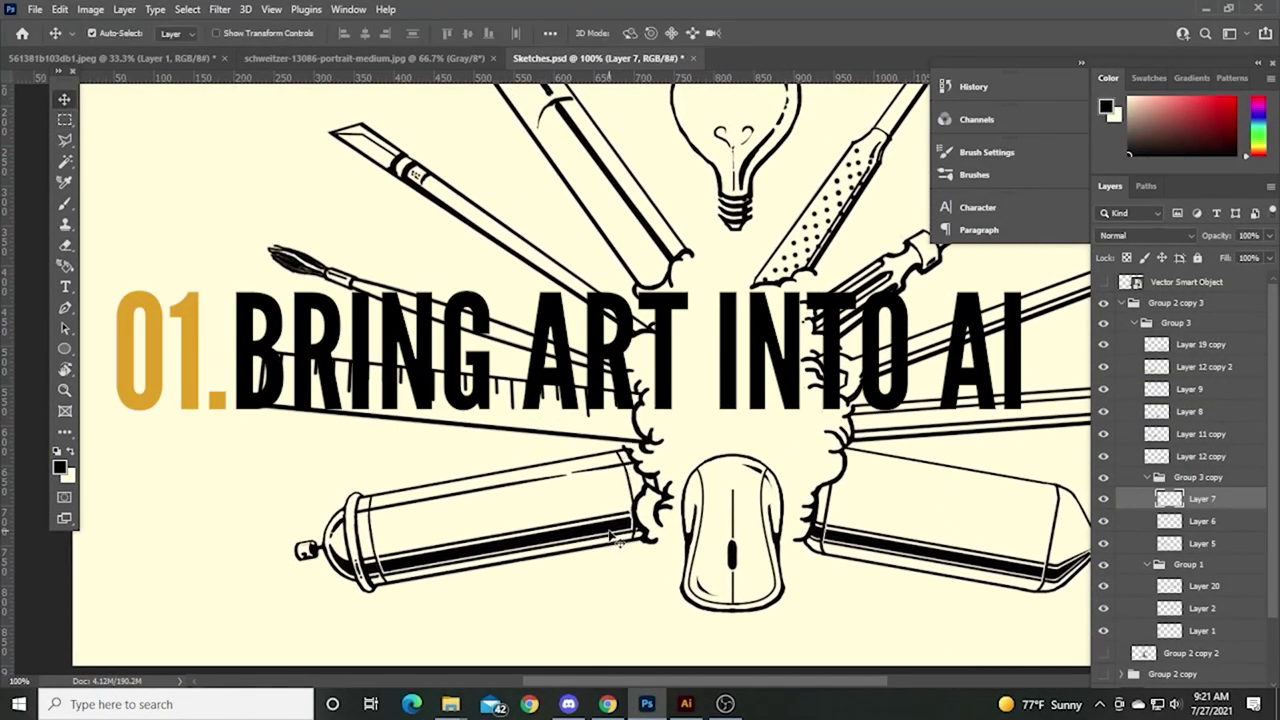
click(614, 537)
key(m)
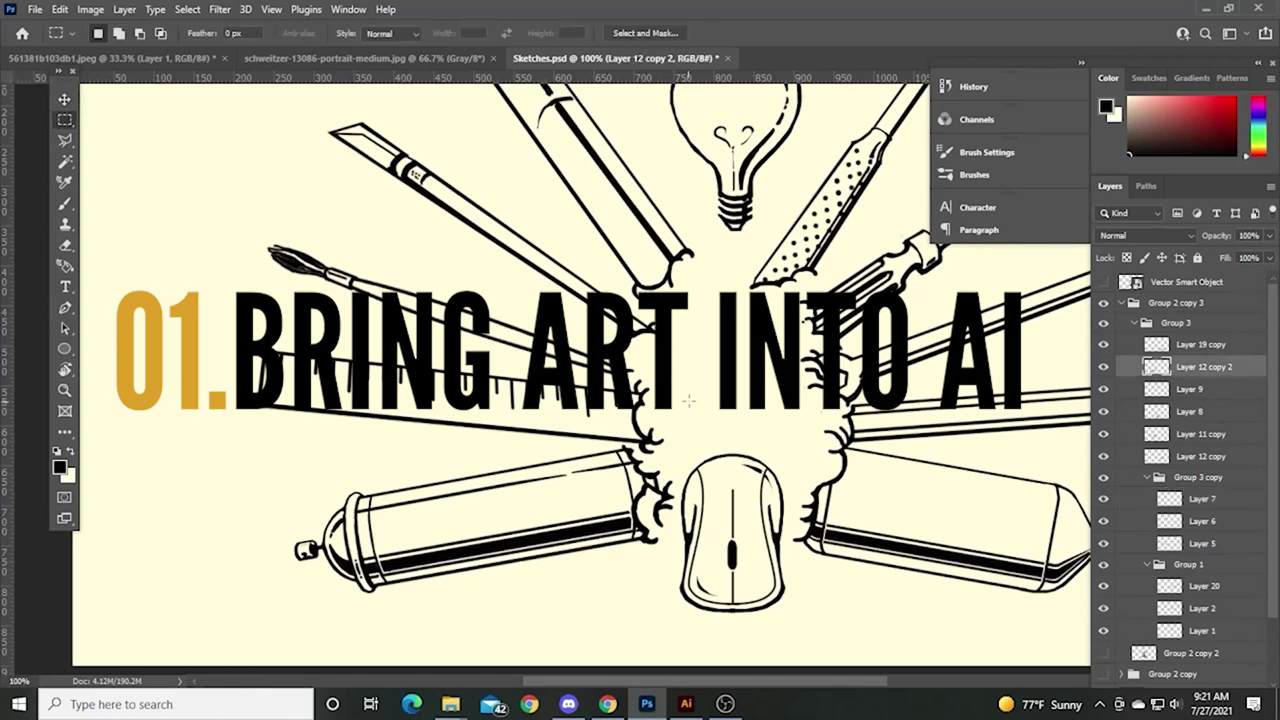
drag(693, 394, 280, 616)
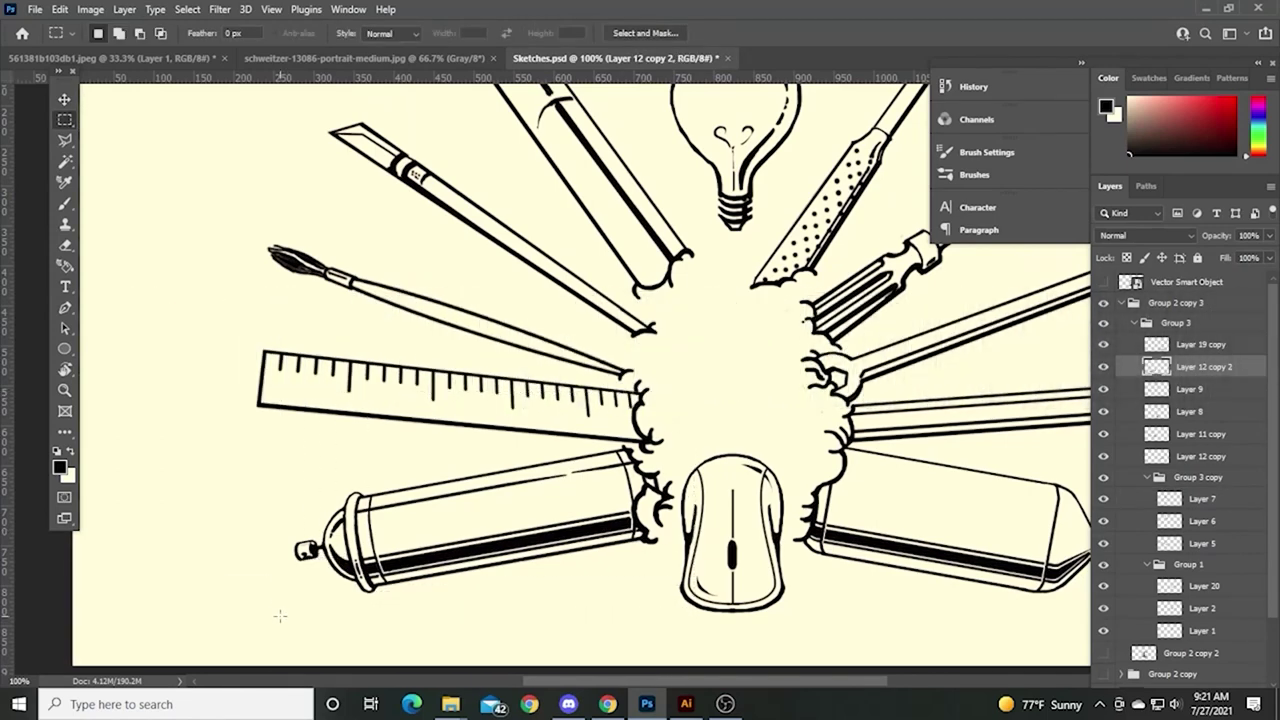
click(686, 704)
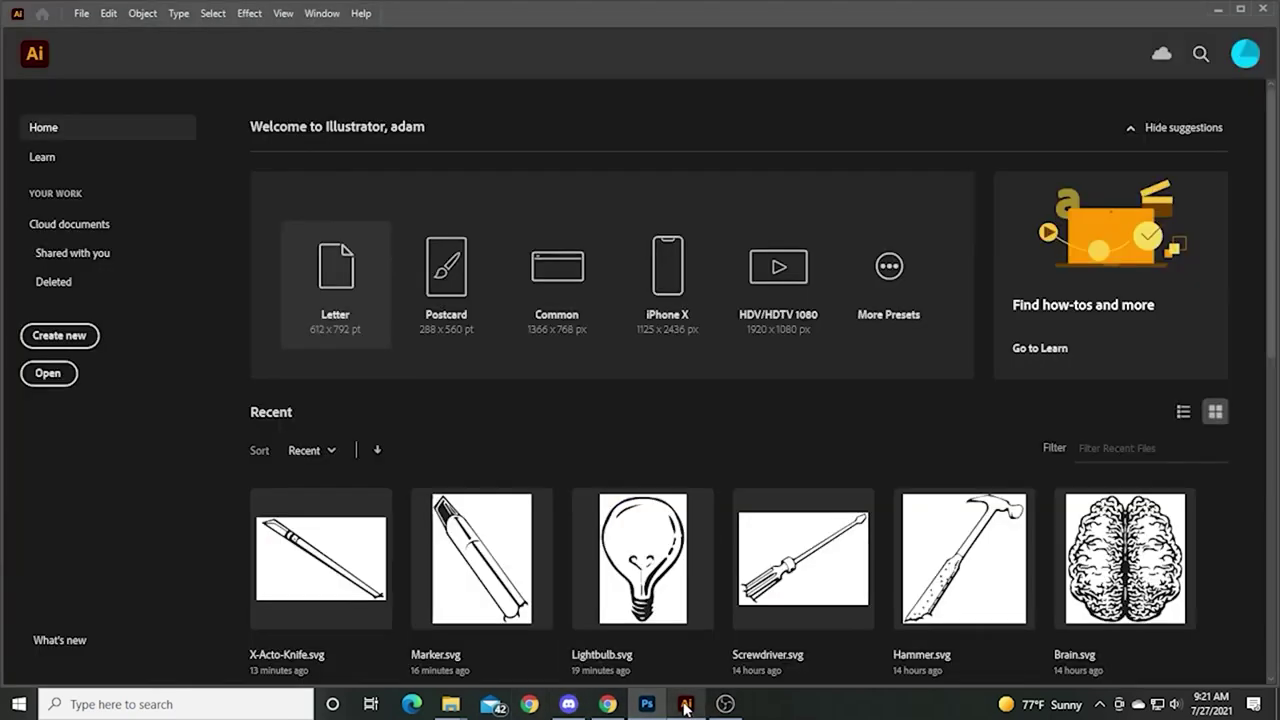
click(345, 300)
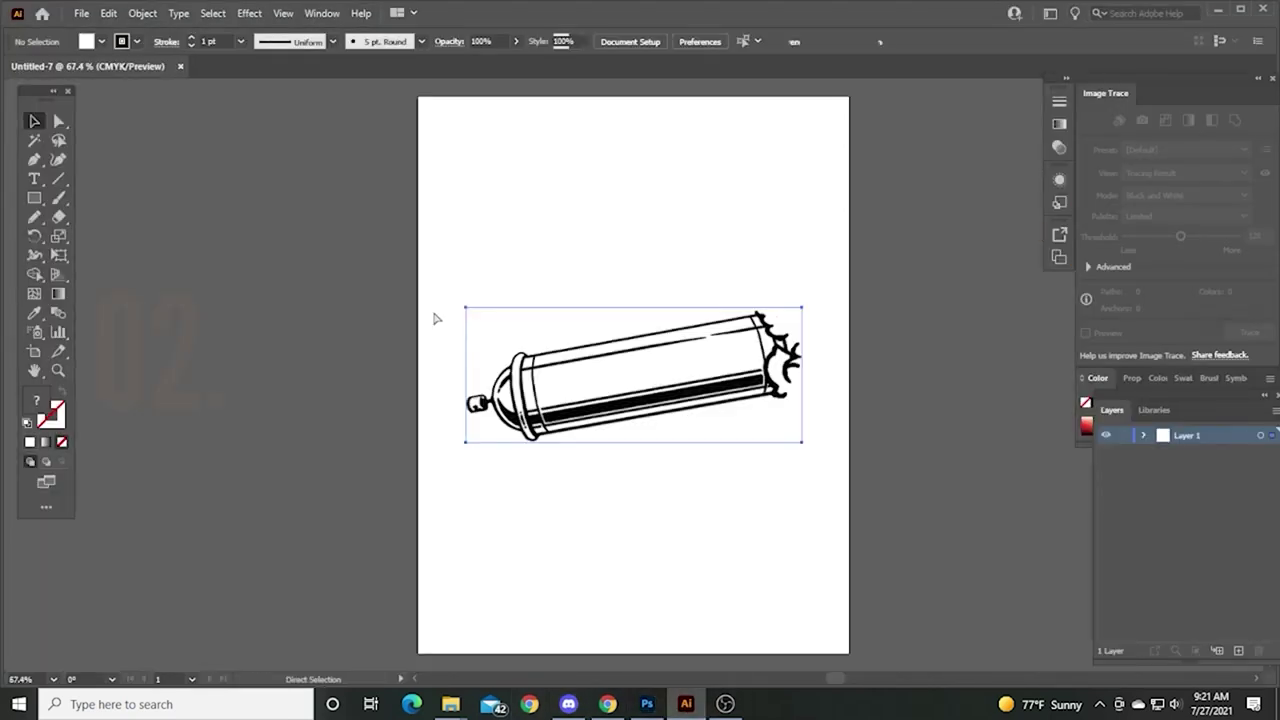
- Image-trace the spray can with the Black and White Logo preset and expand the result into vector paths
click(634, 366)
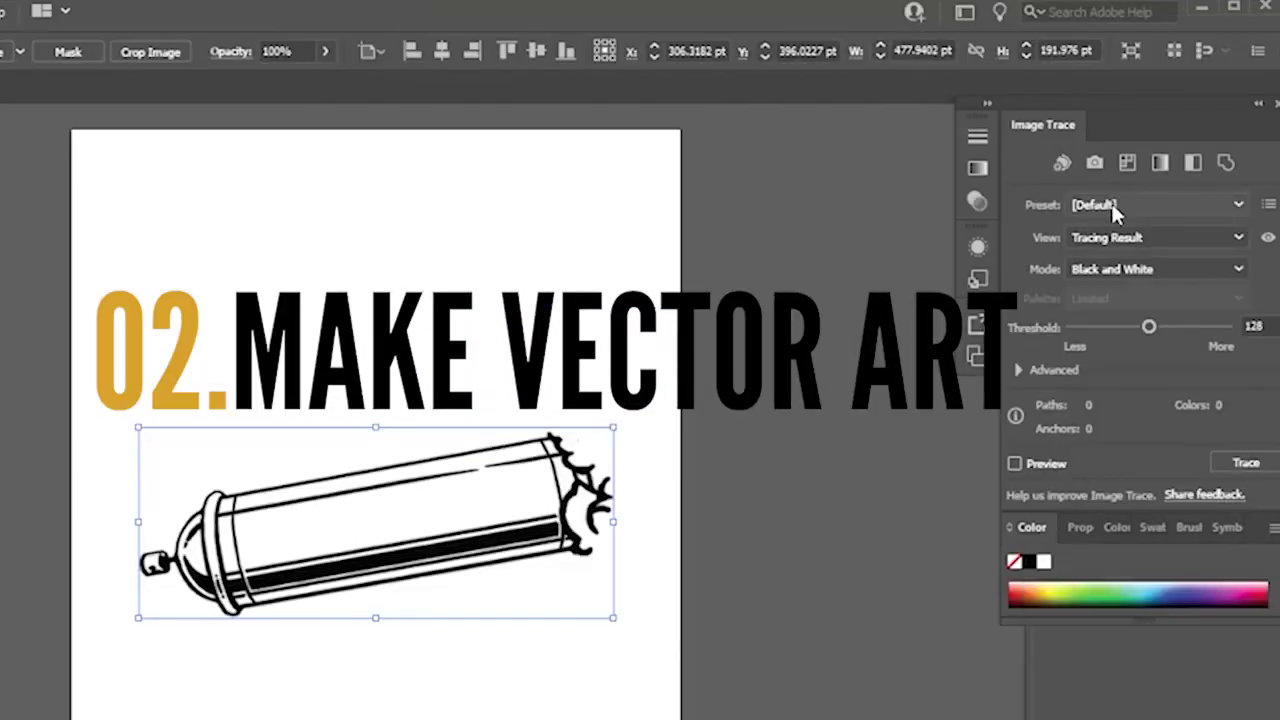
click(1111, 201)
click(1122, 424)
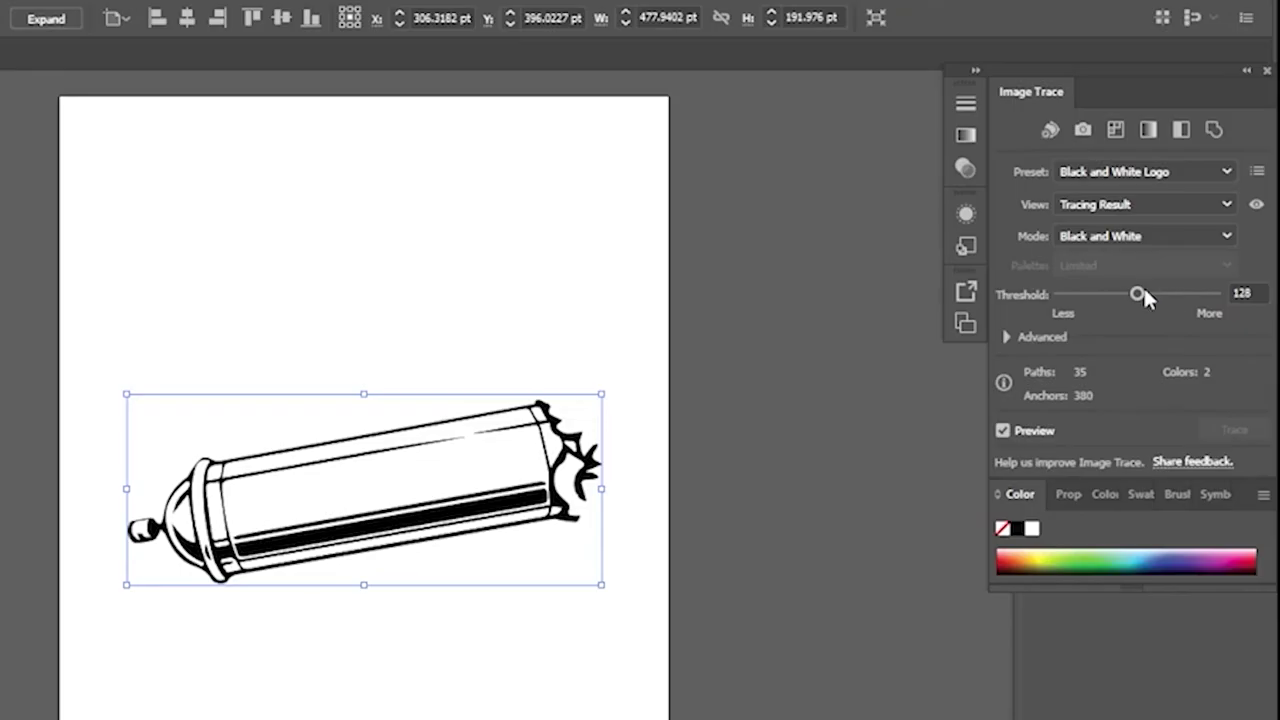
click(1186, 236)
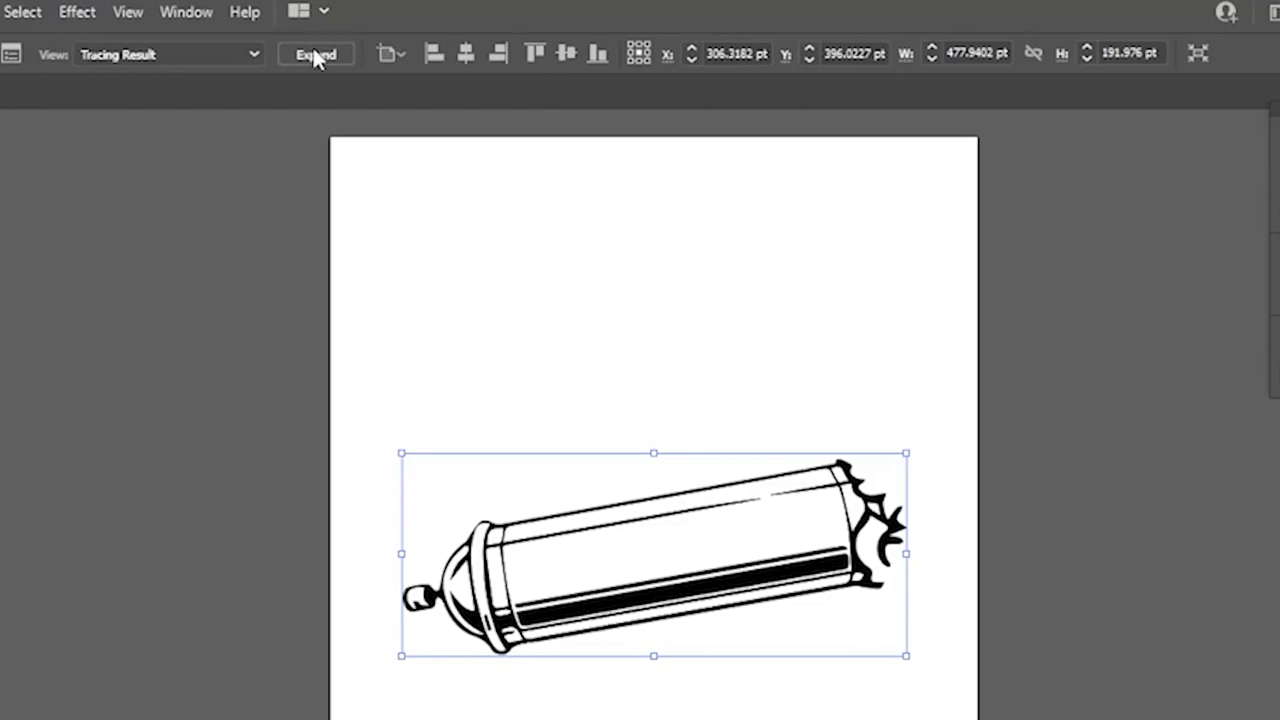
click(315, 55)
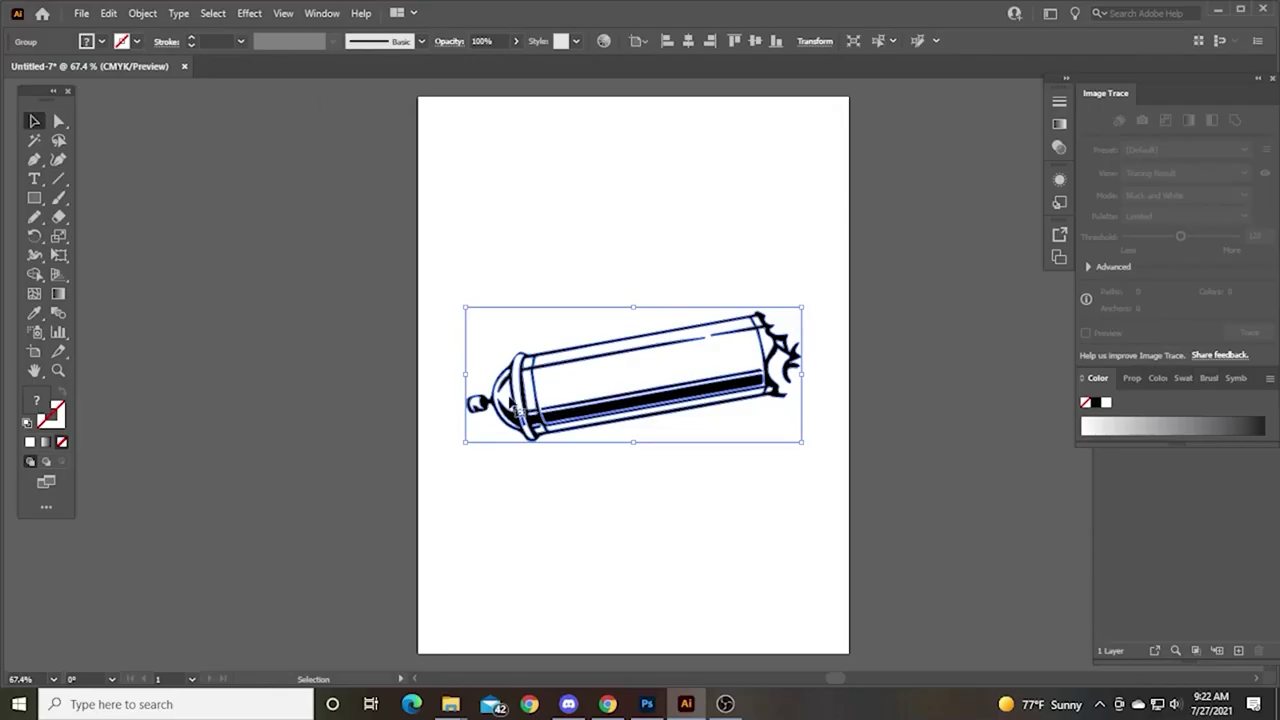
- Delete the white background behind the traced spray can and place the can back on the artboard
mouse_move(578, 416)
mouse_down()
mouse_move(362, 360)
mouse_move(177, 345)
mouse_up()
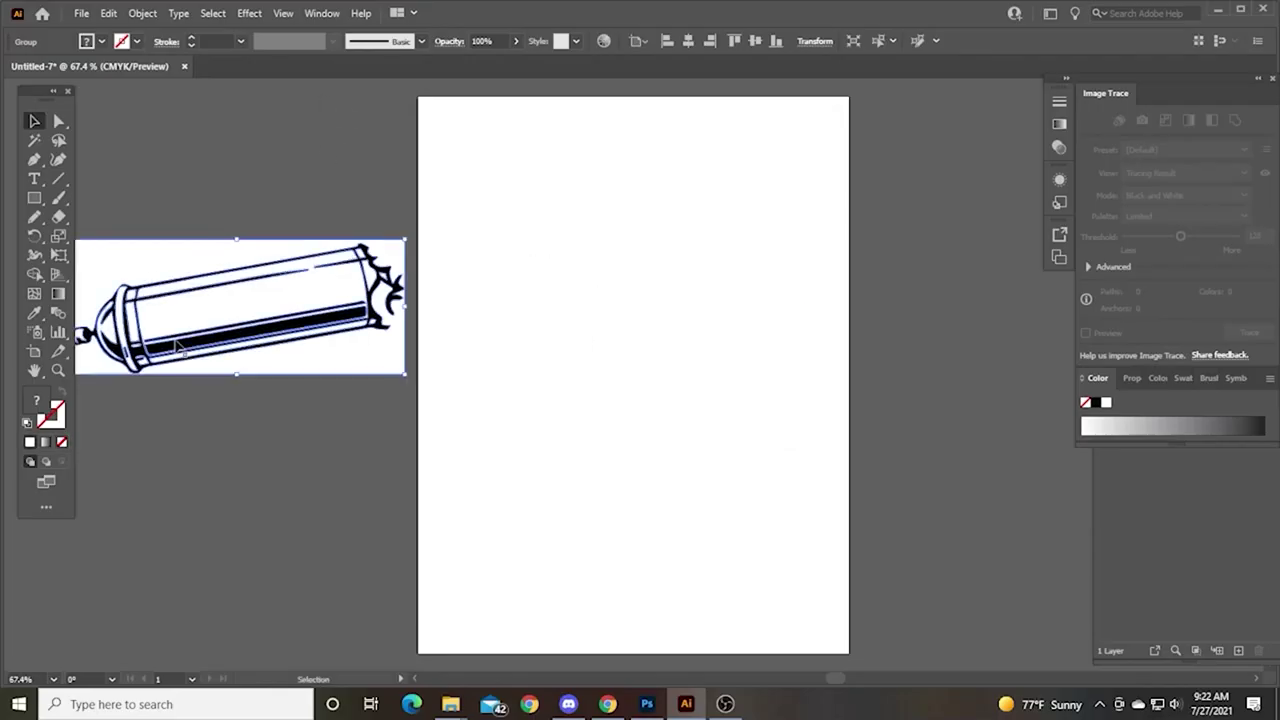
click(197, 390)
key(a)
click(224, 370)
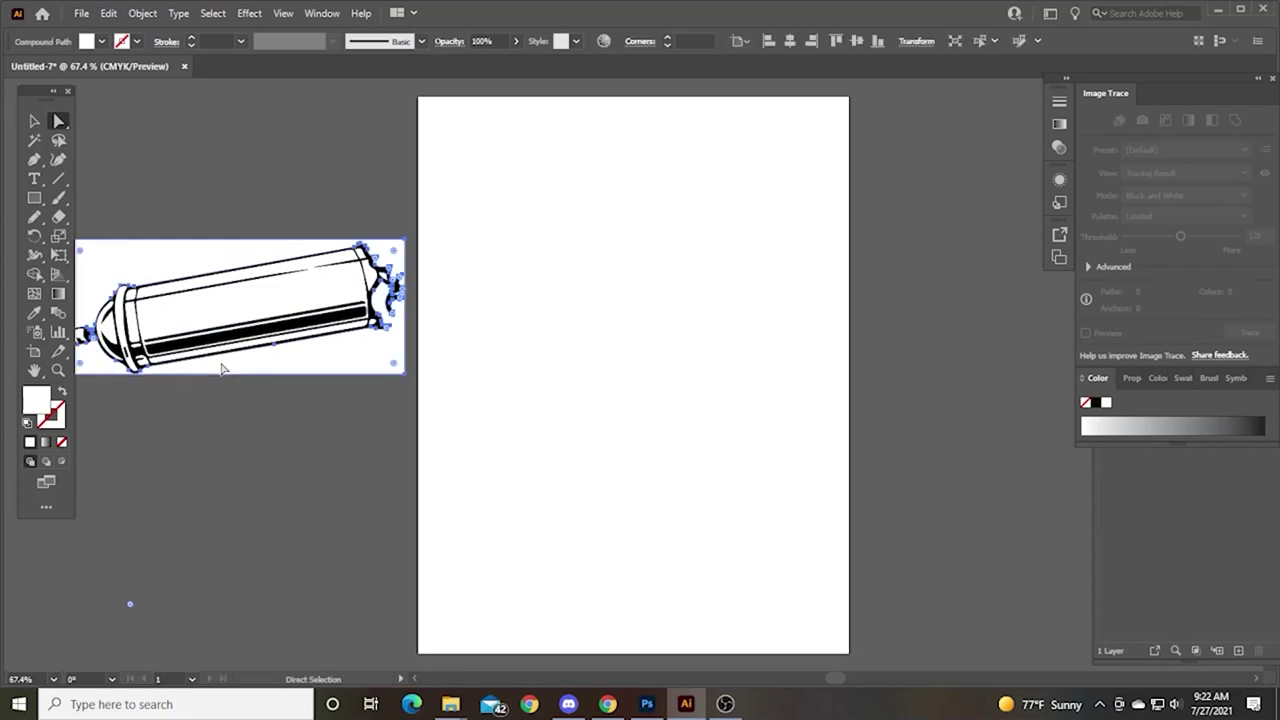
key(Delete)
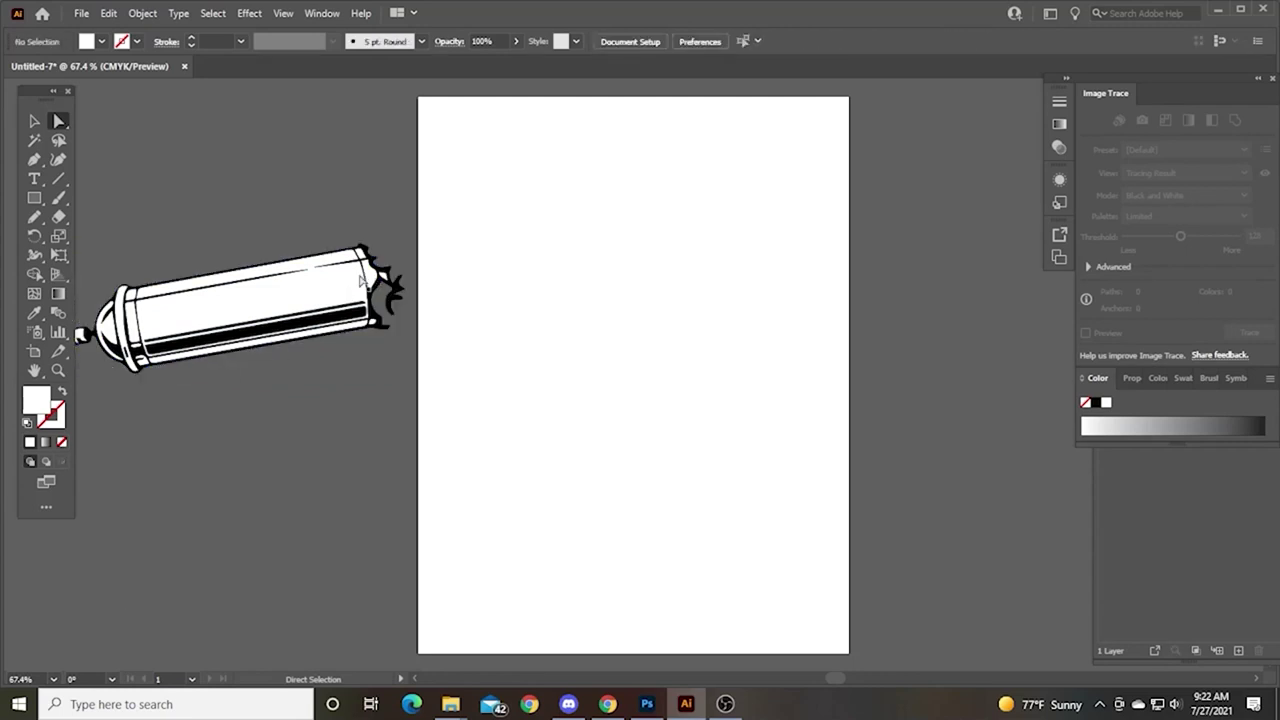
key(v)
drag(318, 294, 691, 327)
- Lock the spray can's layer and add a new layer above it
click(1191, 517)
click(1122, 436)
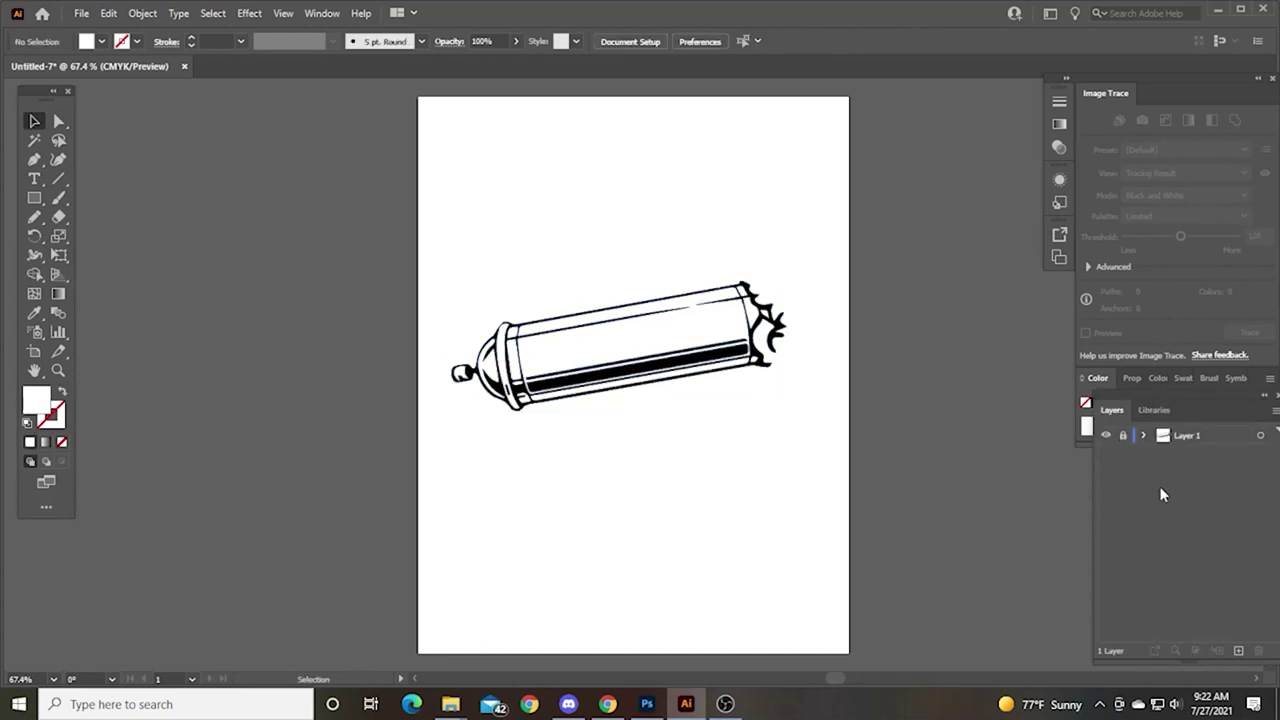
click(1238, 651)
- Set up the Pencil tool with no fill and a bright orange 8 pt stroke
key(n)
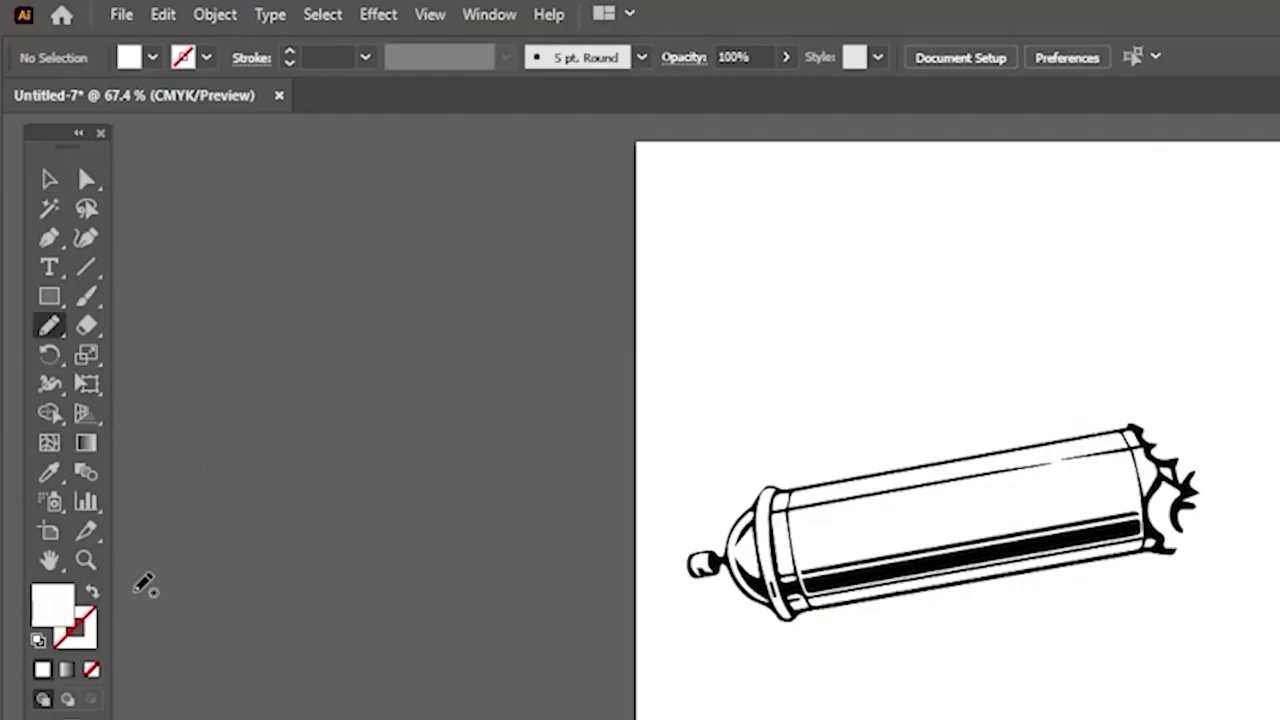
click(61, 391)
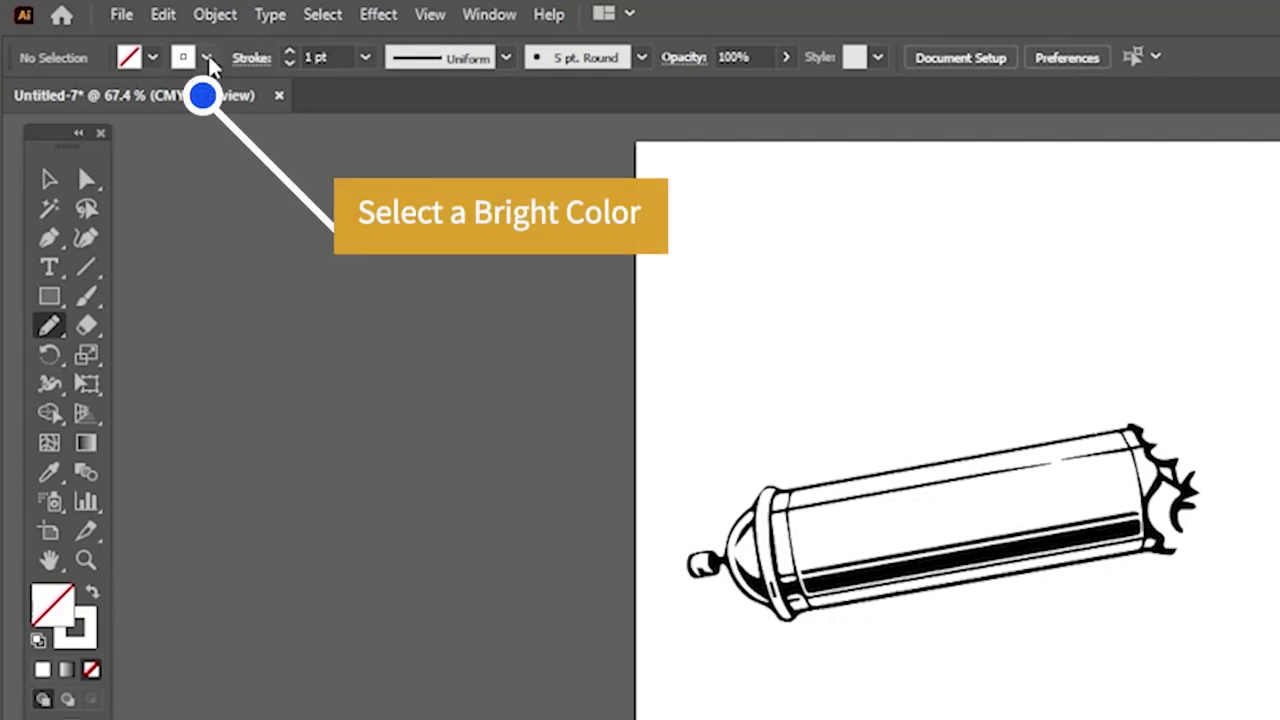
click(207, 58)
click(234, 99)
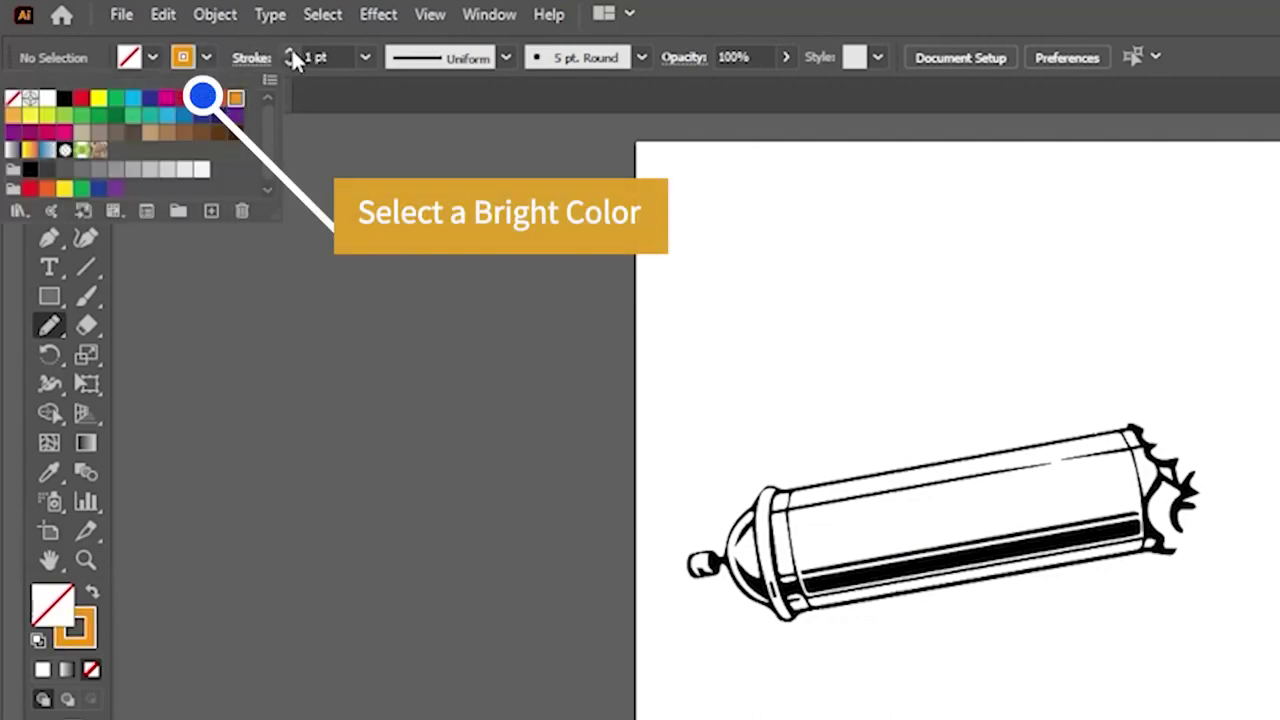
click(288, 51)
click(288, 51)
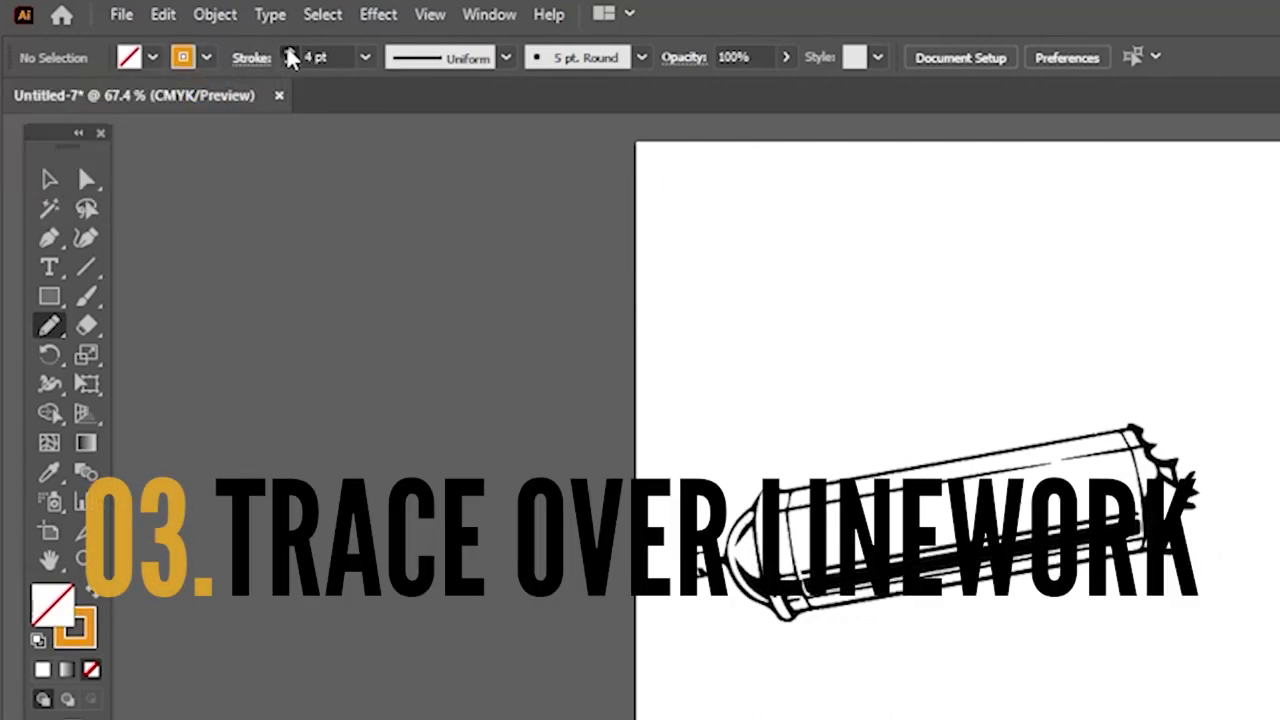
click(288, 51)
- Trace over the black shading on the lower part of the can's dome with orange pencil strokes
key(ctrl+=)
key(ctrl+=)
key(ctrl+=)
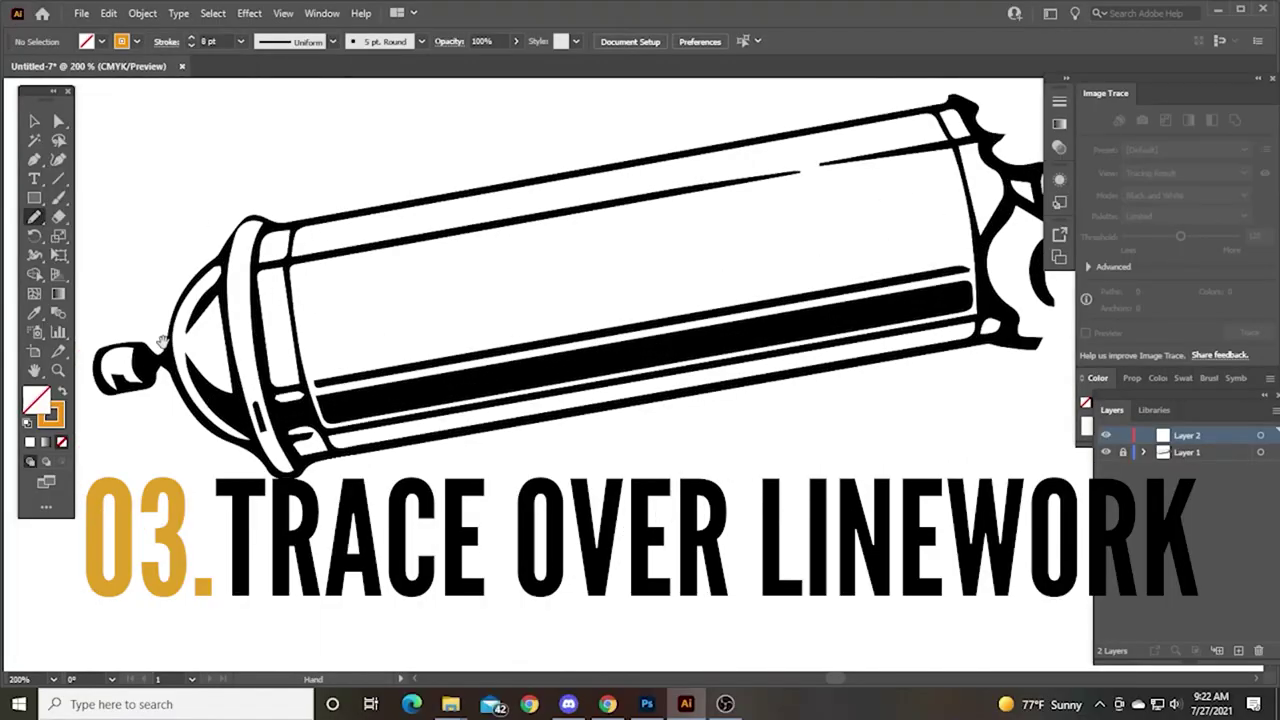
mouse_move(199, 374)
mouse_down()
mouse_move(319, 308)
mouse_move(478, 429)
mouse_up()
key(ctrl+=)
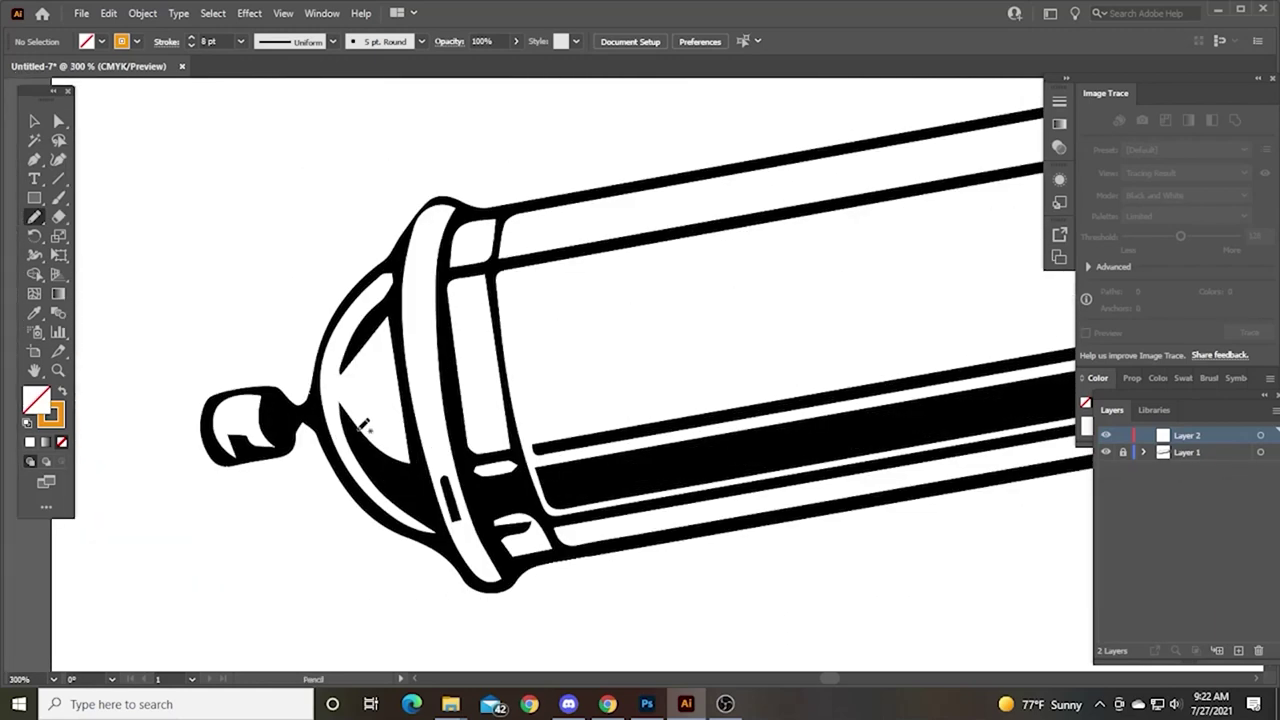
drag(361, 440, 420, 470)
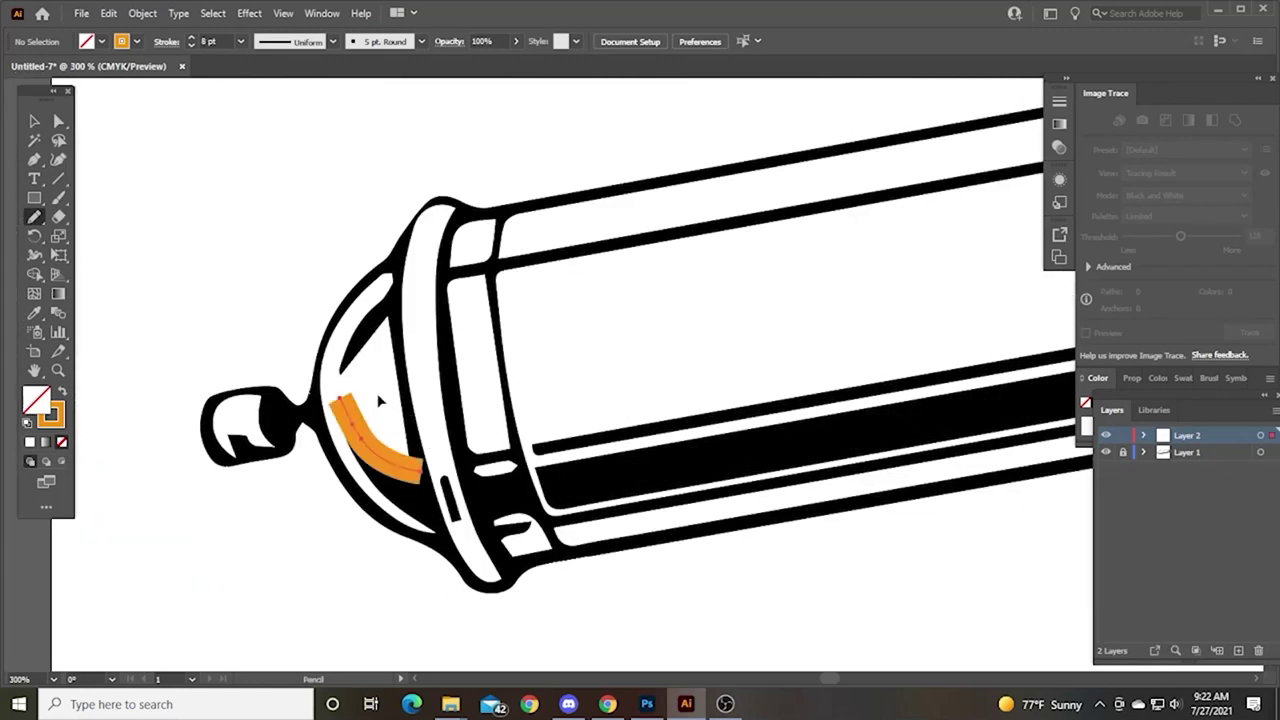
ctrl+click(364, 440)
mouse_move(350, 415)
mouse_down()
mouse_move(394, 485)
mouse_move(432, 512)
mouse_move(422, 451)
mouse_move(414, 488)
mouse_move(430, 523)
mouse_up()
drag(398, 431, 340, 347)
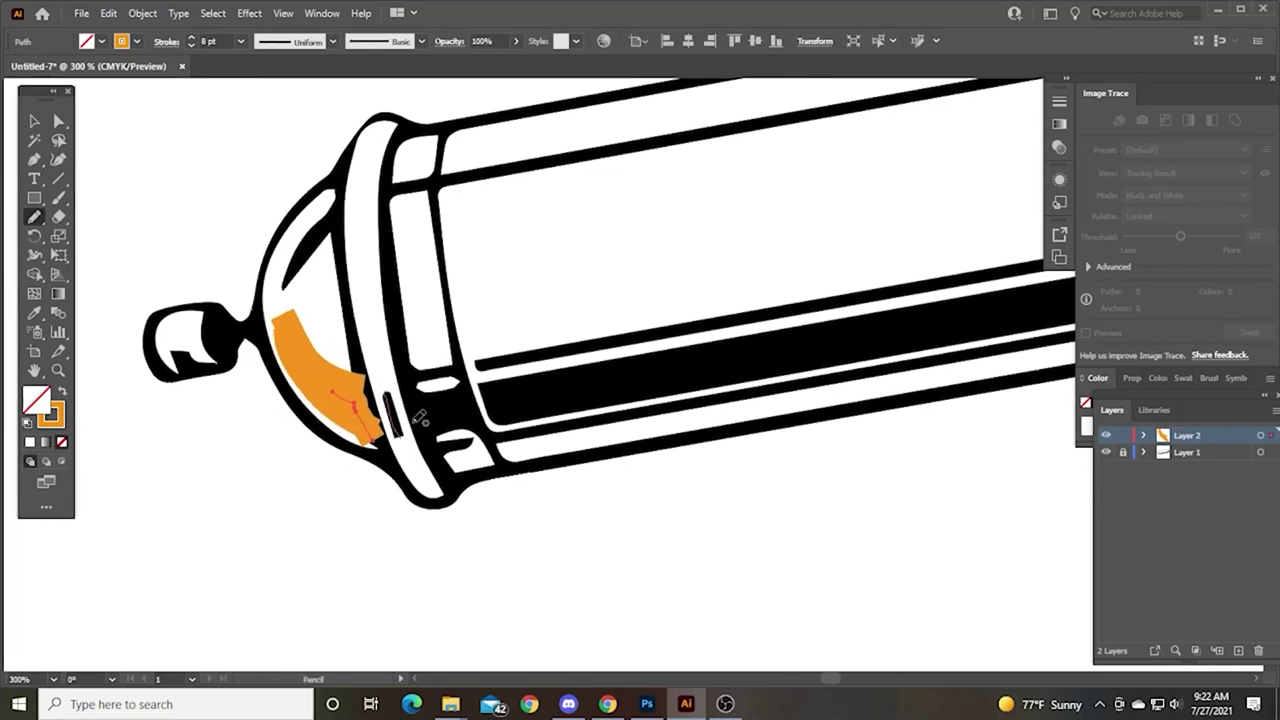
mouse_move(410, 430)
mouse_down()
mouse_move(392, 392)
mouse_move(375, 400)
mouse_move(385, 437)
mouse_move(351, 338)
mouse_up()
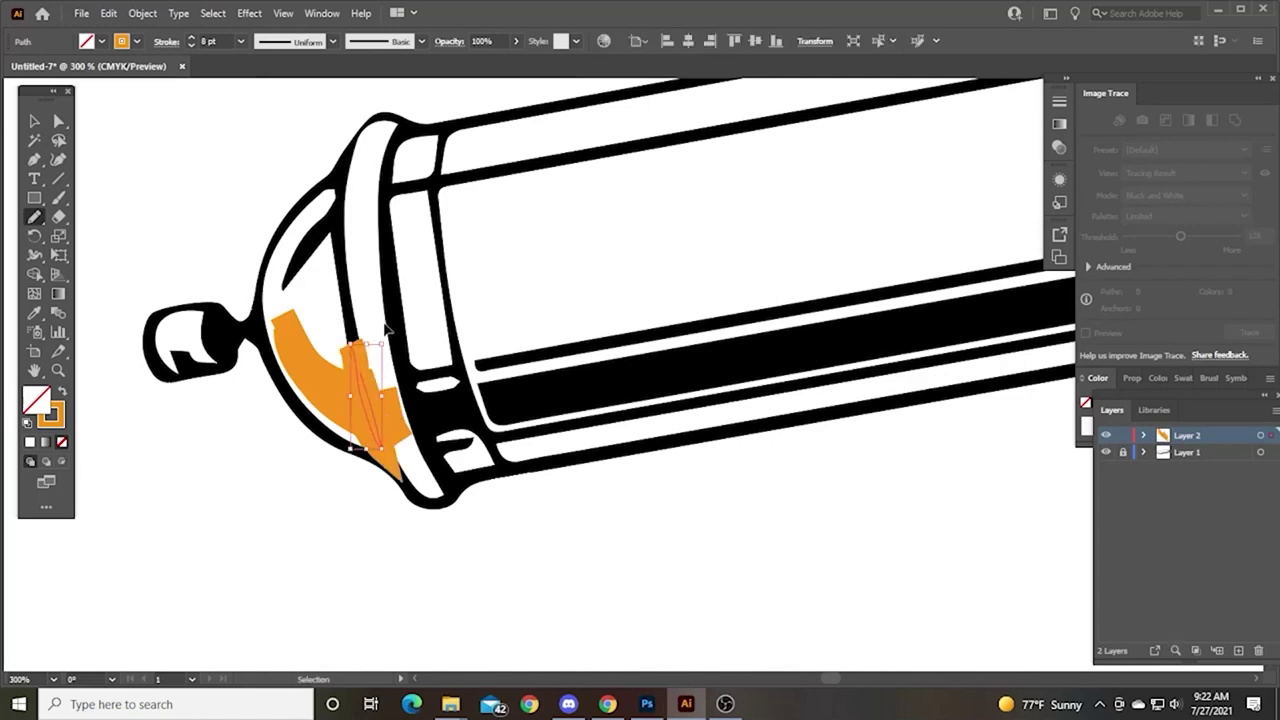
ctrl+click(394, 350)
- Trace over the black patch on the collar between the can's rim and its body
drag(457, 367, 459, 368)
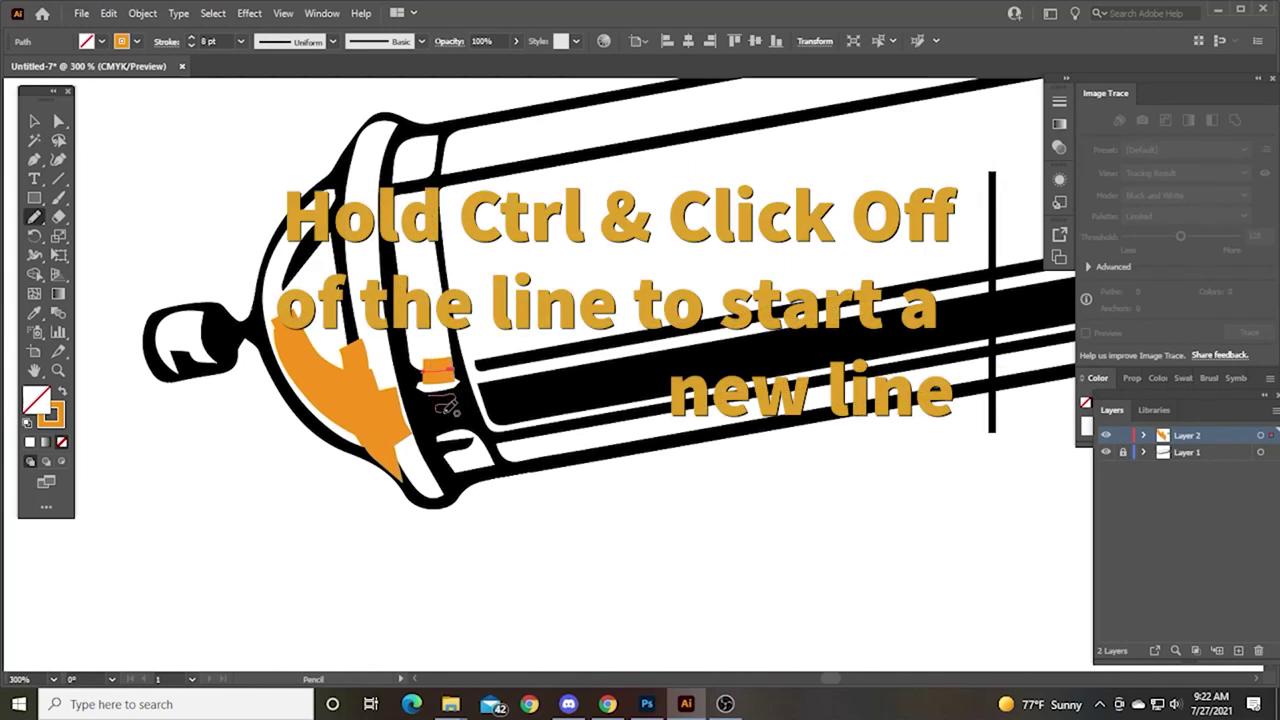
mouse_move(459, 422)
mouse_down()
mouse_move(470, 381)
mouse_move(452, 404)
mouse_move(418, 410)
mouse_move(427, 388)
mouse_move(458, 378)
mouse_up()
ctrl+click(472, 417)
key(ctrl+z)
- Trace the thin line above the can's thick black band up to the torn end, redrawing unsatisfactory strokes
ctrl+click(508, 360)
mouse_move(484, 322)
mouse_down()
mouse_move(382, 370)
mouse_move(806, 289)
mouse_move(398, 392)
mouse_move(548, 374)
mouse_move(632, 347)
mouse_up()
key(ctrl+z)
mouse_move(437, 381)
mouse_down()
mouse_move(771, 322)
mouse_move(597, 335)
mouse_up()
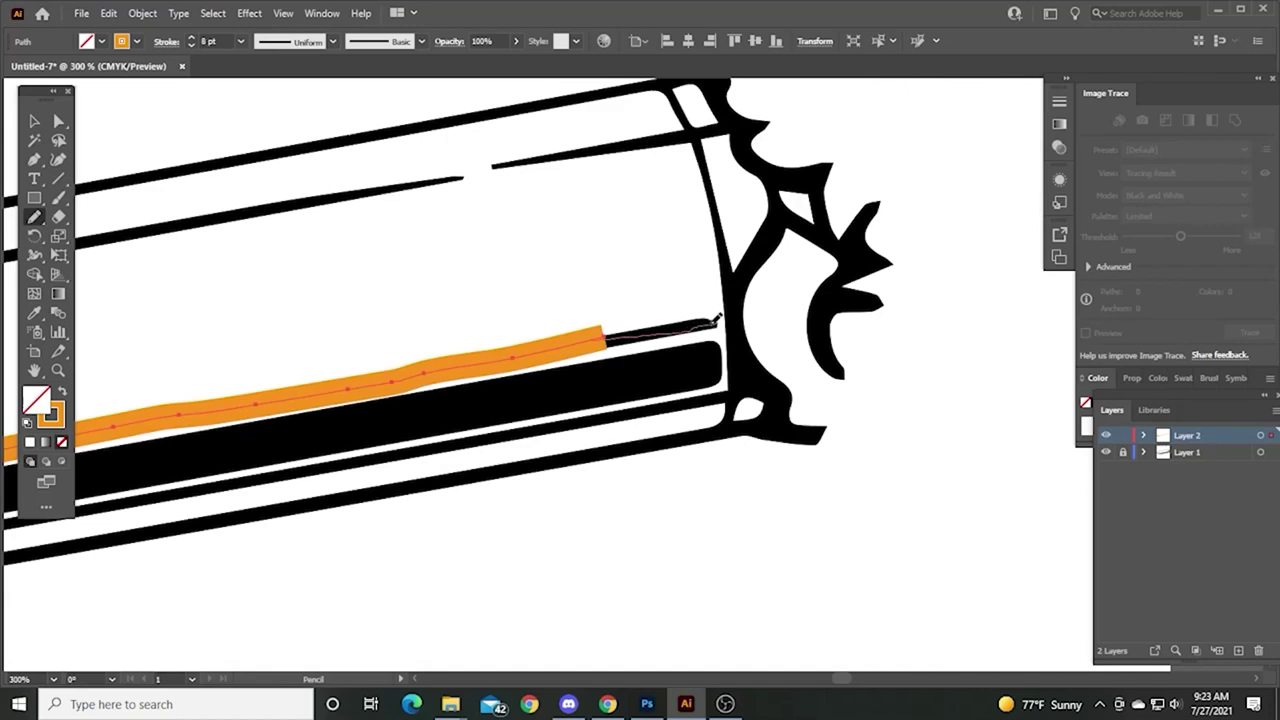
drag(717, 318, 716, 316)
key(ctrl+z)
drag(600, 333, 720, 317)
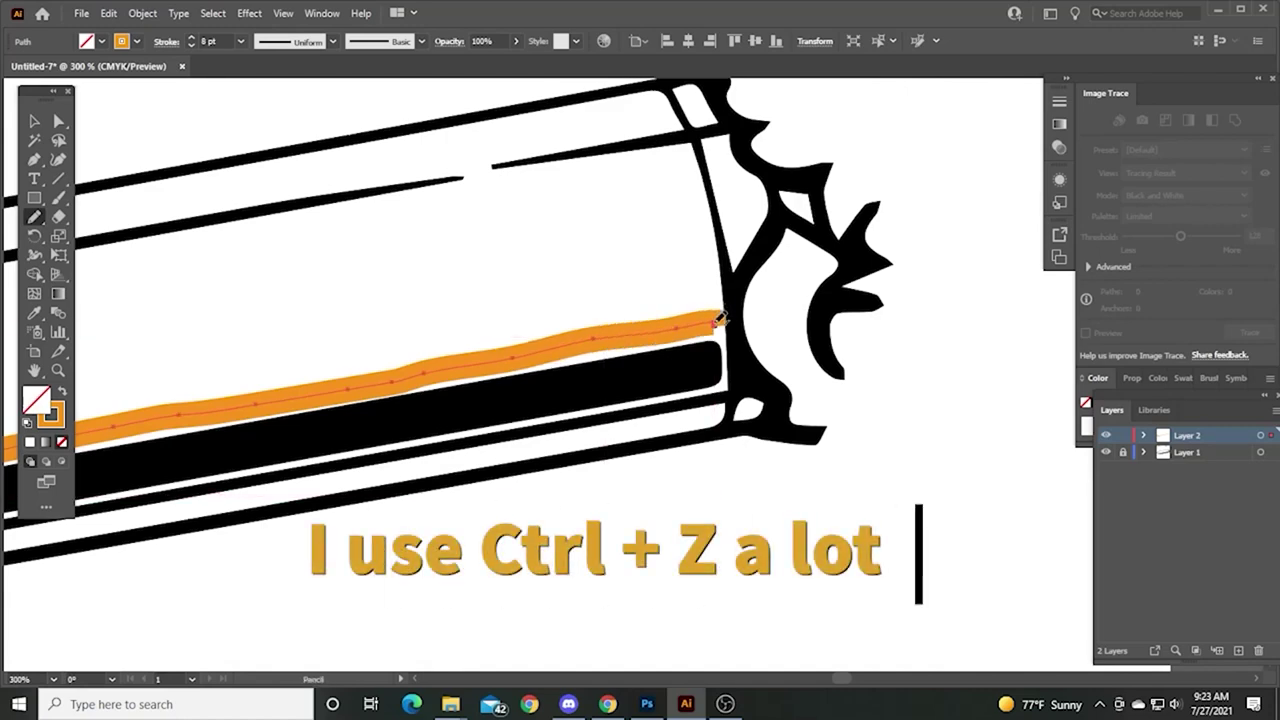
key(ctrl+z)
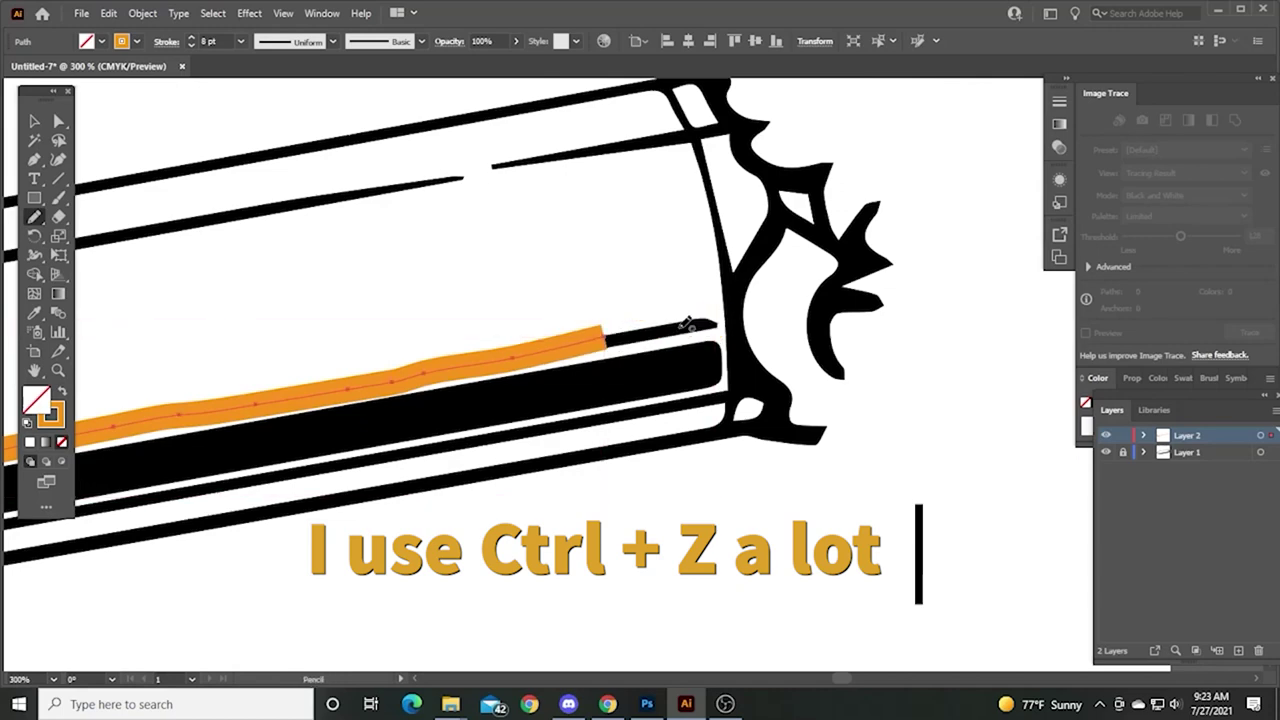
drag(608, 336, 722, 316)
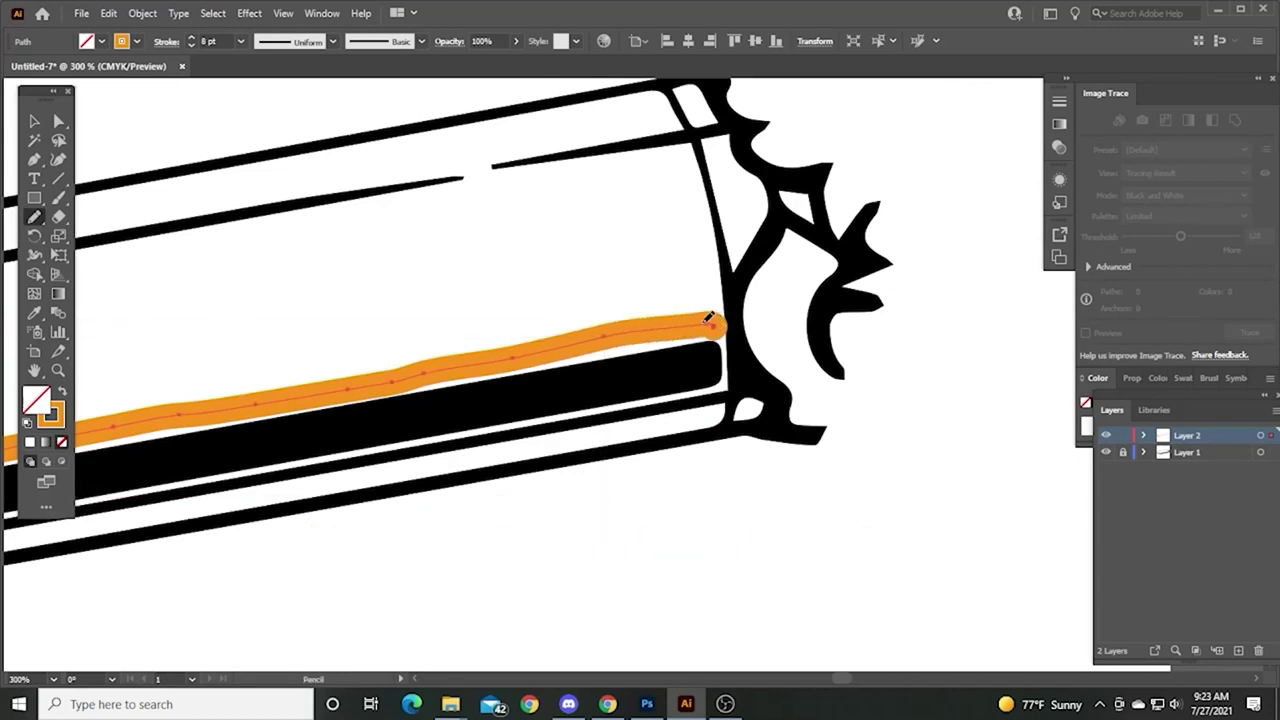
- Cover the thick black band along the can's body with back-and-forth orange pencil strokes
mouse_move(699, 382)
mouse_down()
mouse_move(650, 389)
mouse_move(637, 367)
mouse_move(774, 311)
mouse_move(670, 352)
mouse_up()
key(space)
mouse_move(760, 331)
mouse_down()
mouse_move(603, 362)
mouse_move(707, 324)
mouse_move(806, 320)
mouse_move(692, 328)
mouse_move(766, 309)
mouse_up()
key(ctrl+z)
mouse_move(852, 300)
mouse_down()
mouse_move(521, 359)
mouse_move(648, 357)
mouse_up()
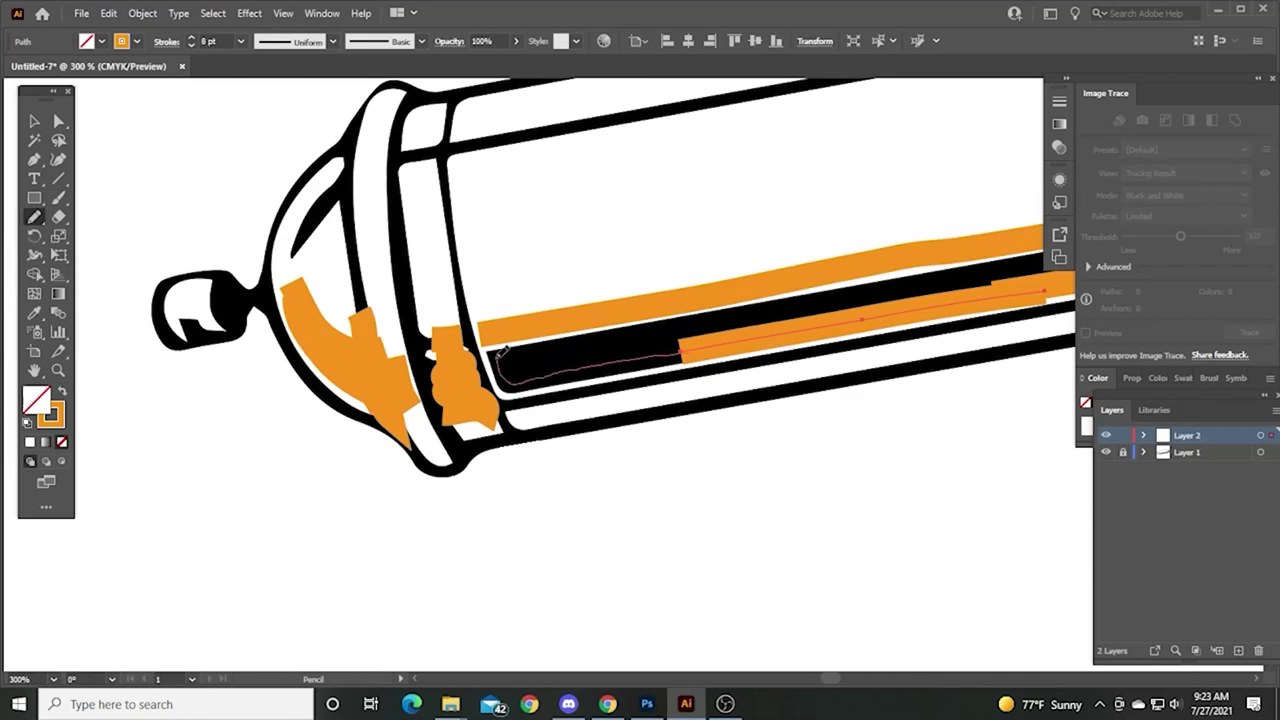
mouse_move(655, 329)
mouse_down()
mouse_move(673, 320)
mouse_move(394, 406)
mouse_move(645, 350)
mouse_up()
mouse_move(660, 349)
mouse_down()
mouse_move(389, 412)
mouse_move(615, 372)
mouse_up()
drag(615, 372, 805, 340)
drag(760, 346, 868, 330)
drag(430, 400, 860, 350)
drag(871, 349, 369, 440)
drag(369, 449, 870, 400)
- Trace the thin line beneath the black band and the can's lower outline
mouse_move(740, 409)
mouse_down()
mouse_move(805, 399)
mouse_move(720, 430)
mouse_move(426, 388)
mouse_up()
mouse_move(505, 447)
mouse_down()
mouse_move(708, 418)
mouse_move(366, 466)
mouse_move(425, 460)
mouse_up()
drag(553, 440, 935, 368)
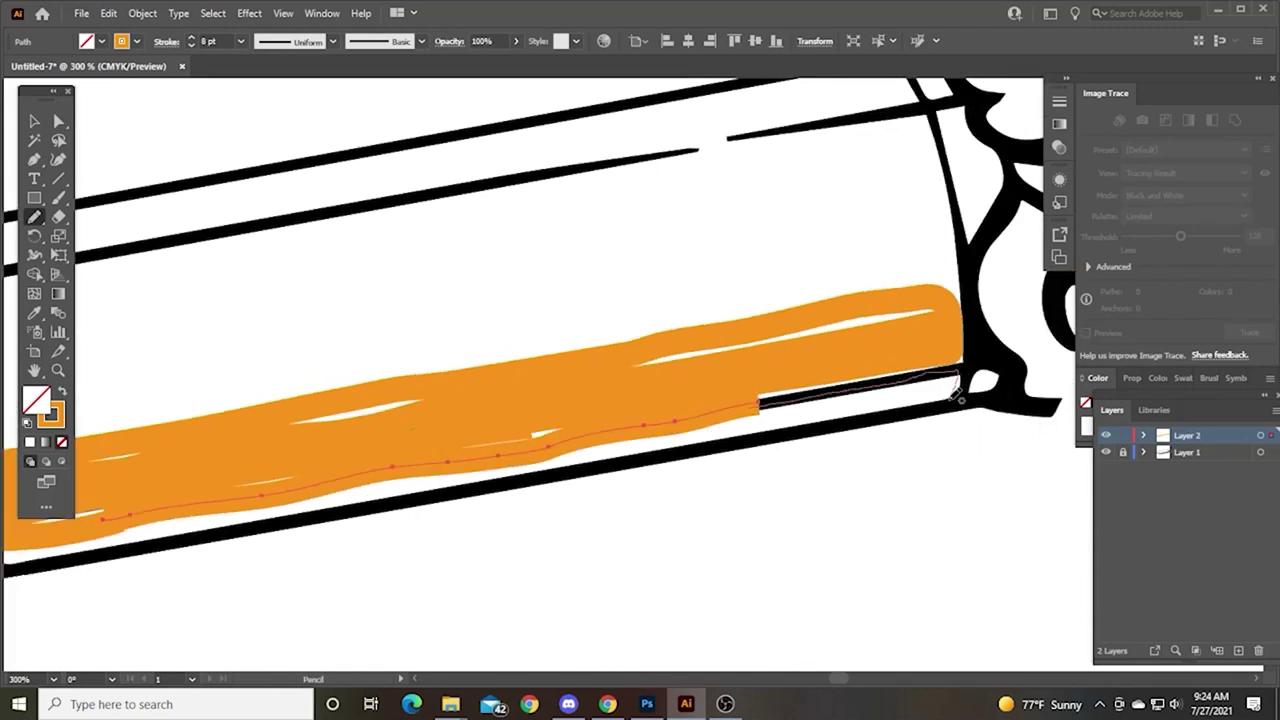
mouse_move(853, 421)
mouse_down()
mouse_move(665, 440)
mouse_move(1070, 372)
mouse_move(921, 373)
mouse_move(921, 416)
mouse_move(700, 440)
mouse_move(886, 403)
mouse_move(568, 466)
mouse_move(594, 425)
mouse_up()
drag(532, 382, 588, 436)
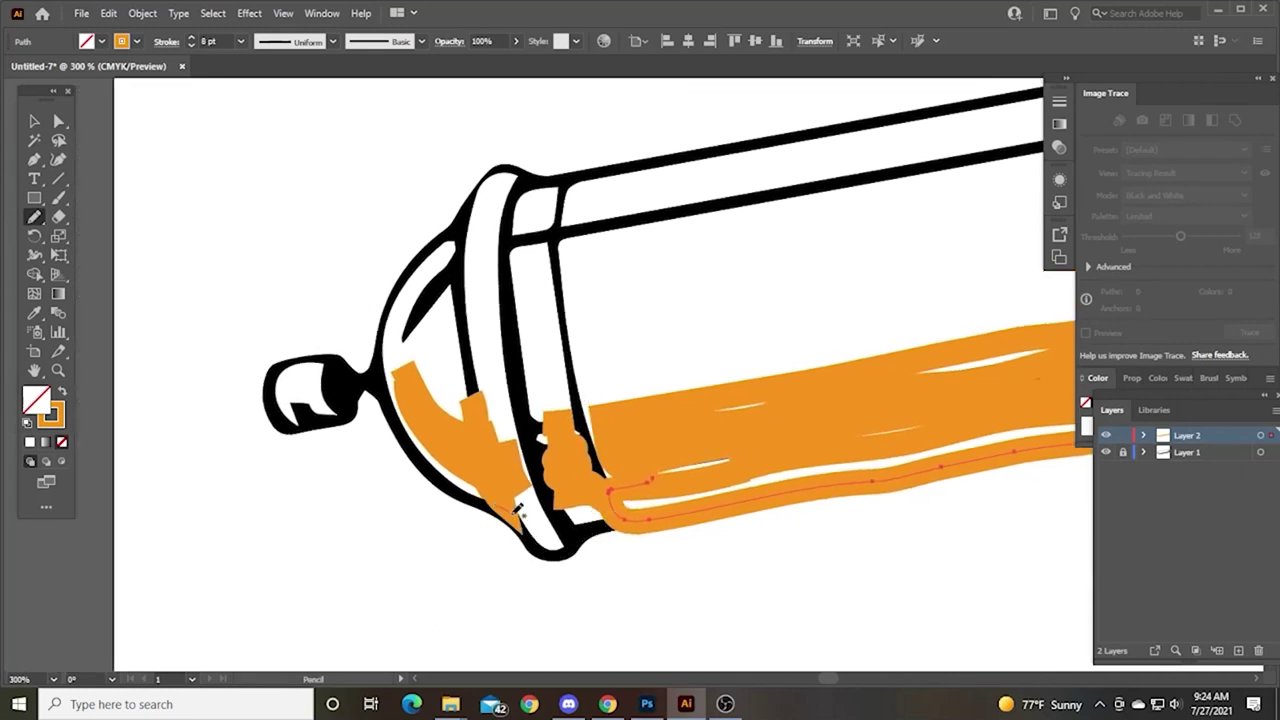
- Trace the rim's curved lower end and cover the remaining black lines on the collar beside the thick band
drag(650, 513, 649, 513)
drag(627, 389, 632, 416)
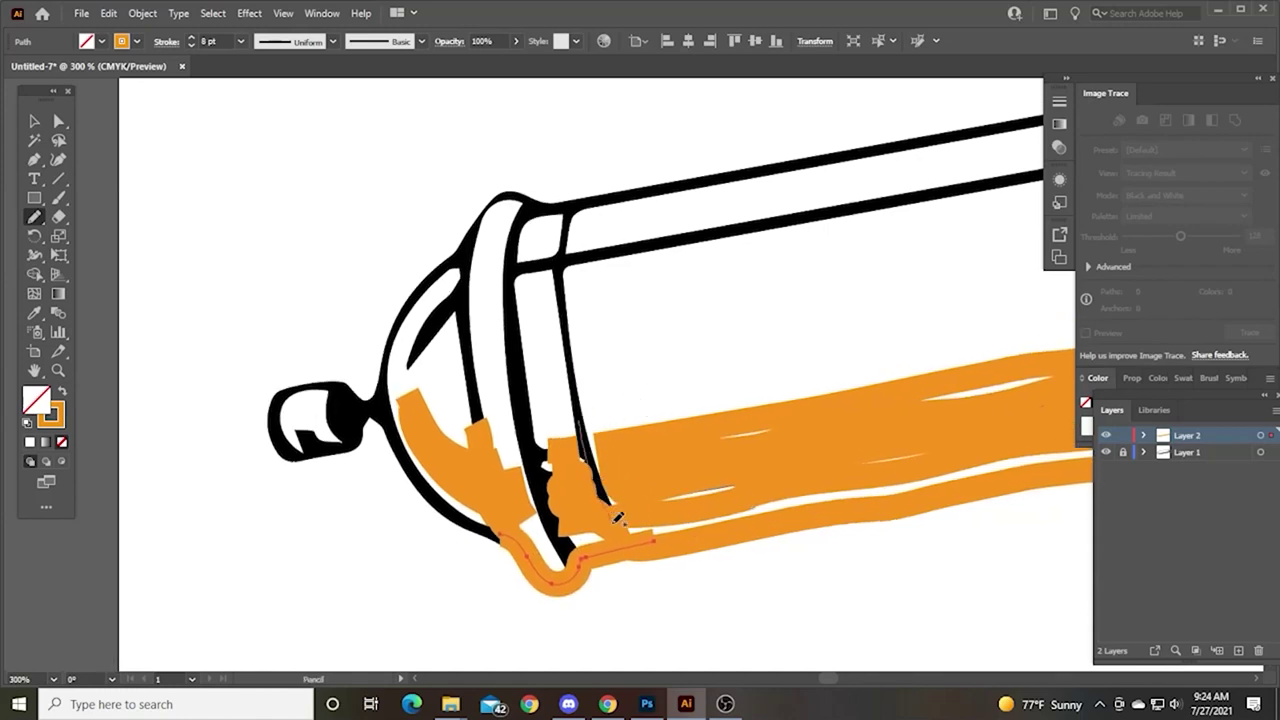
drag(620, 520, 622, 518)
drag(612, 425, 560, 450)
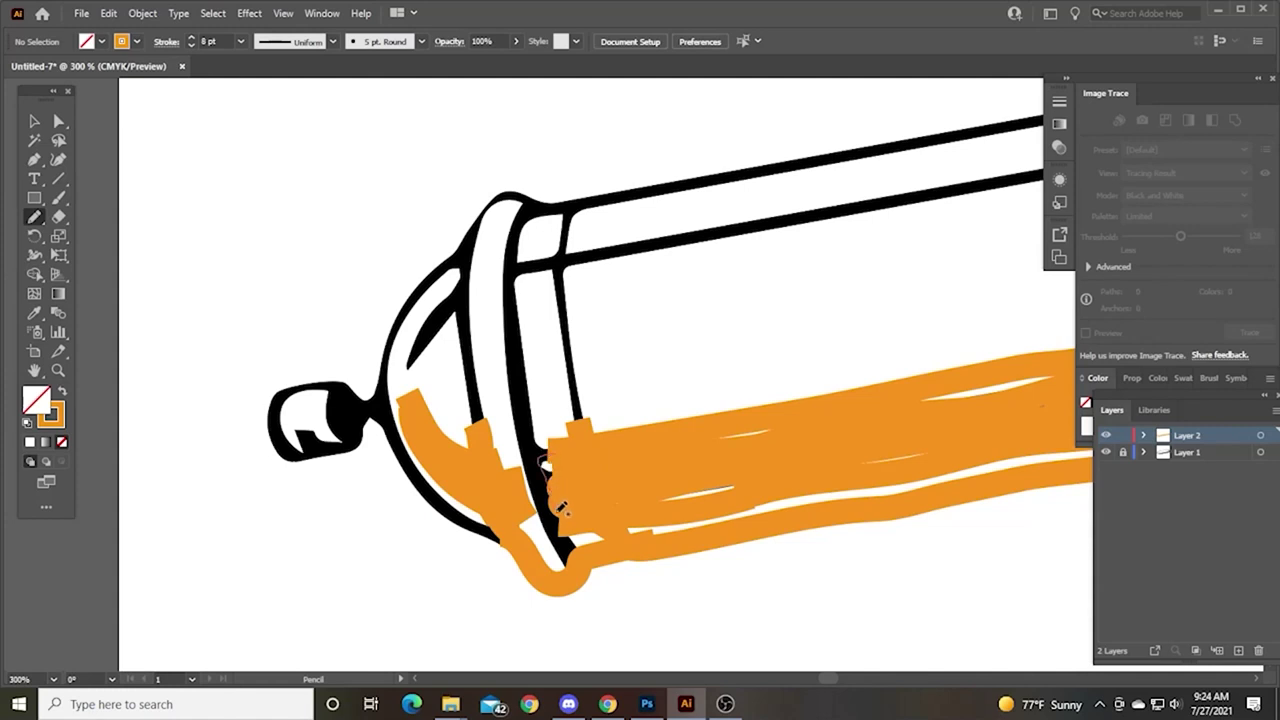
drag(581, 553, 577, 556)
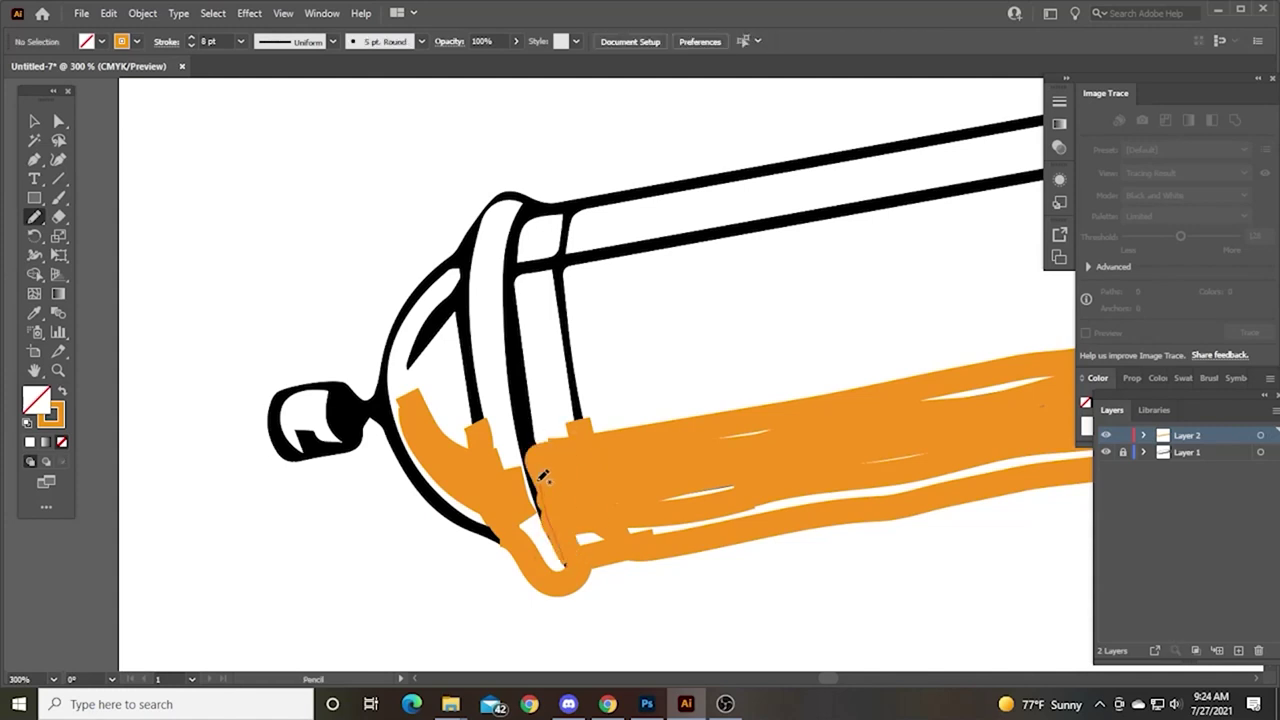
mouse_move(528, 437)
mouse_down()
mouse_move(560, 560)
mouse_move(549, 397)
mouse_up()
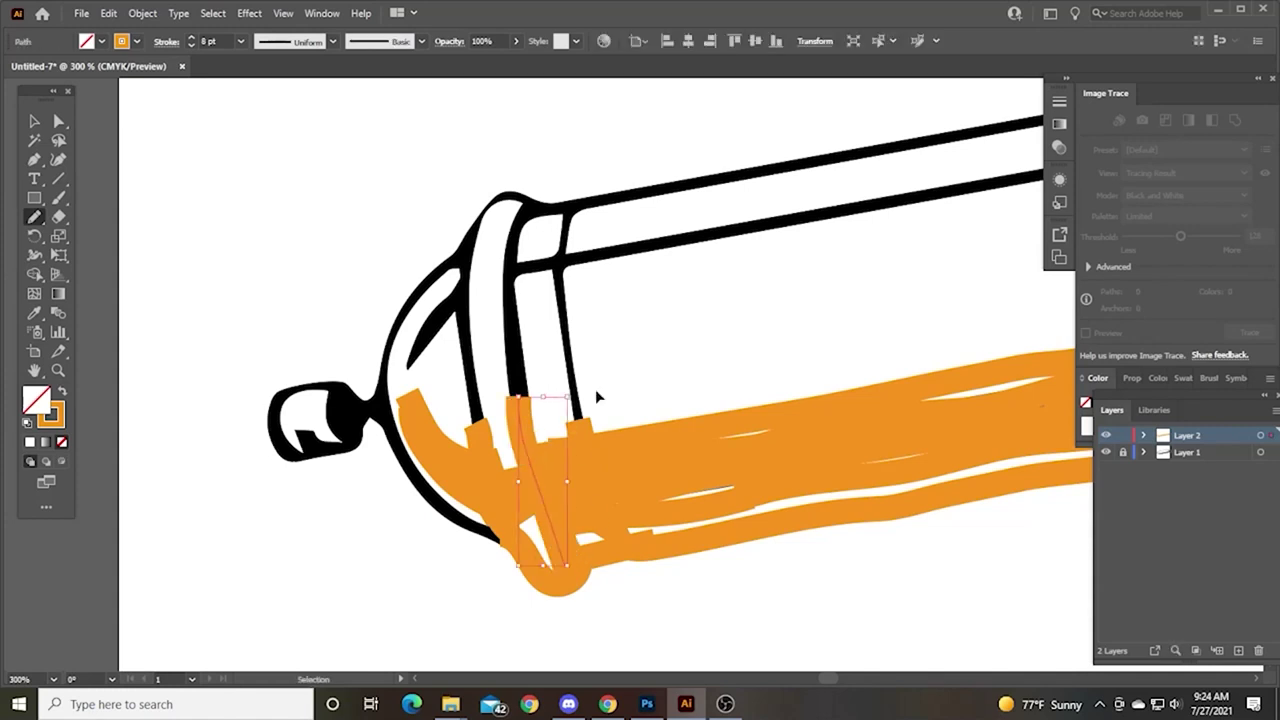
key(ctrl)
ctrl+click(693, 371)
- Trace the outermost torn spikes and the curved fragment below them at the can's broken end
drag(778, 344, 223, 446)
mouse_move(828, 387)
mouse_down()
mouse_move(578, 423)
mouse_move(440, 477)
mouse_up()
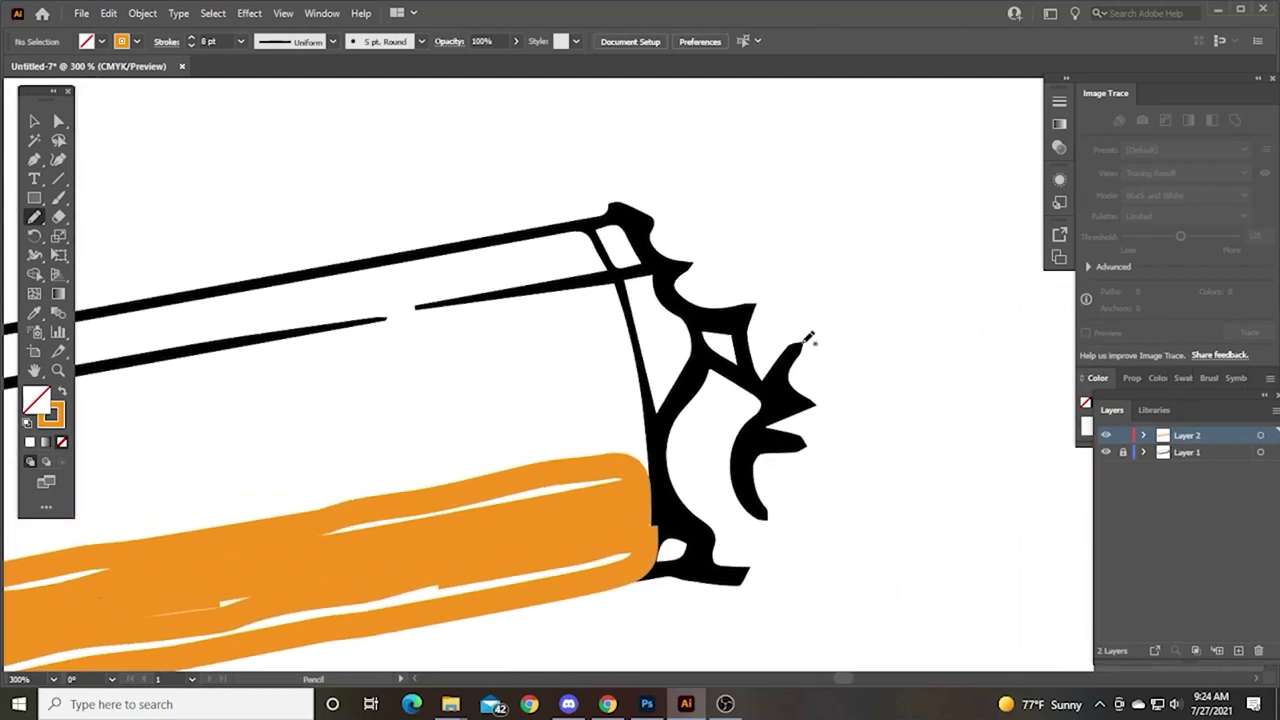
mouse_move(809, 338)
mouse_down()
mouse_move(784, 392)
mouse_move(846, 392)
mouse_up()
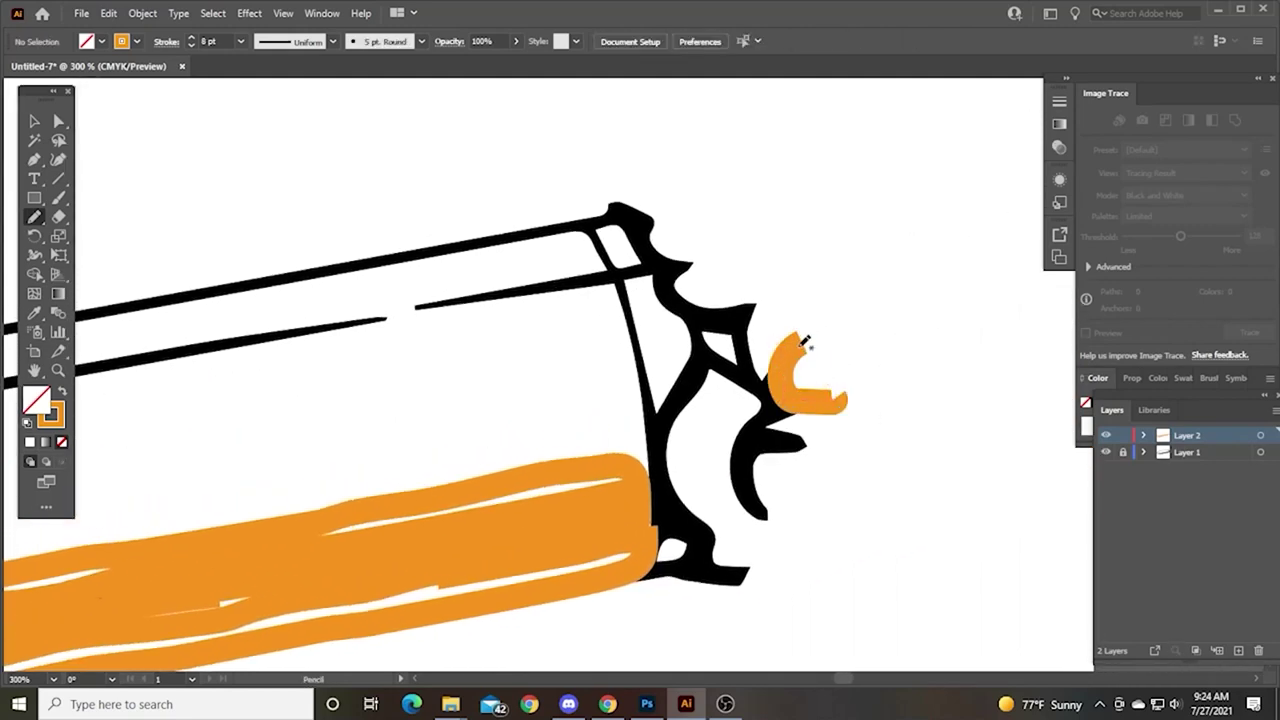
drag(802, 341, 804, 345)
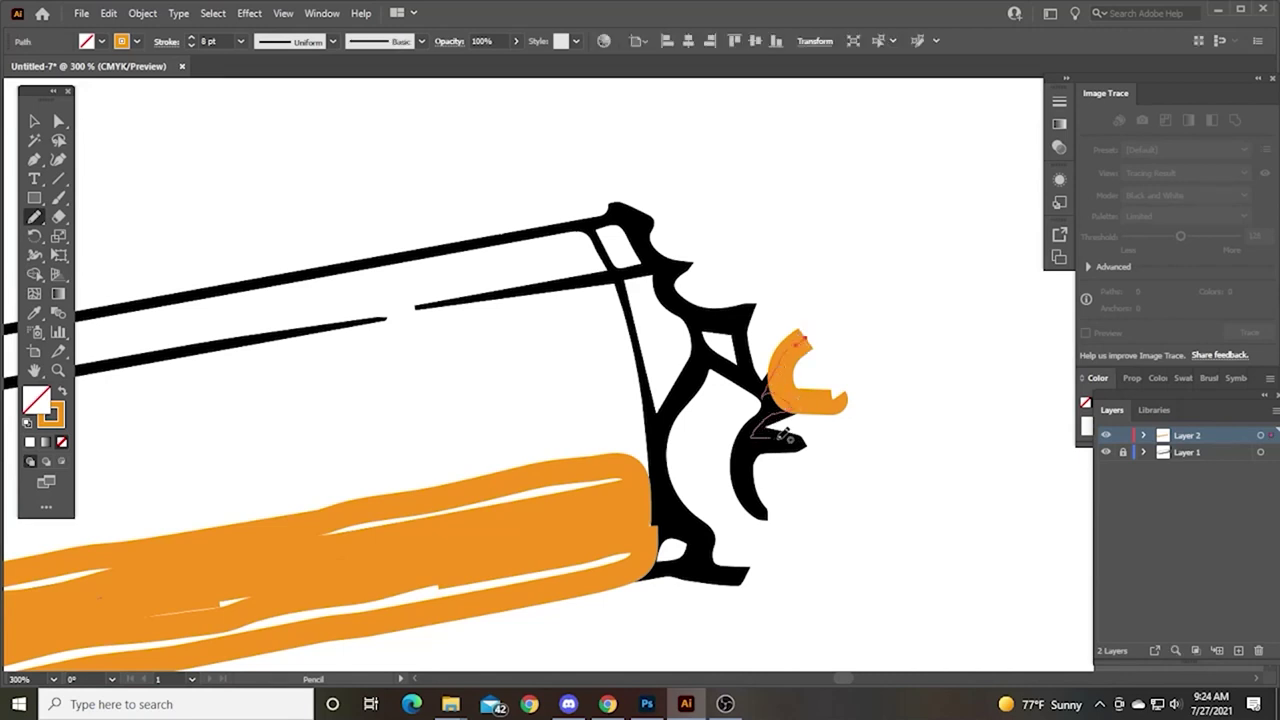
mouse_move(771, 443)
mouse_down()
mouse_move(786, 523)
mouse_move(800, 486)
mouse_up()
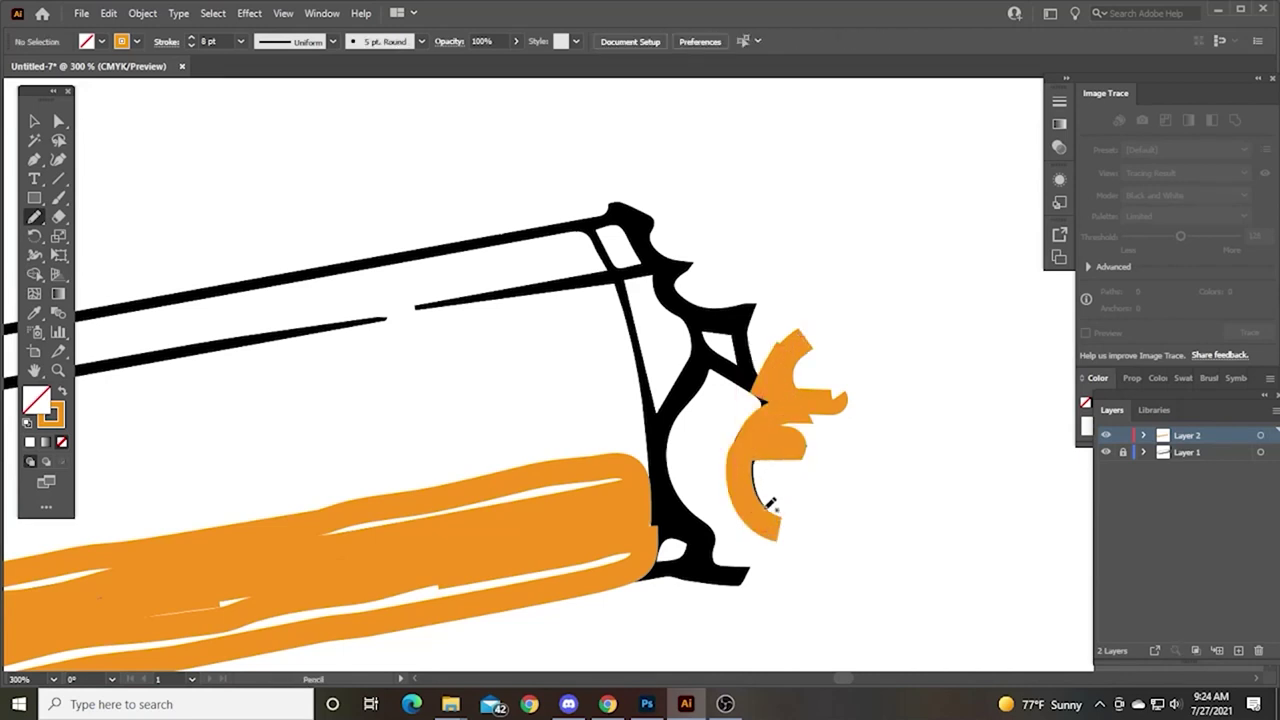
drag(778, 444, 775, 445)
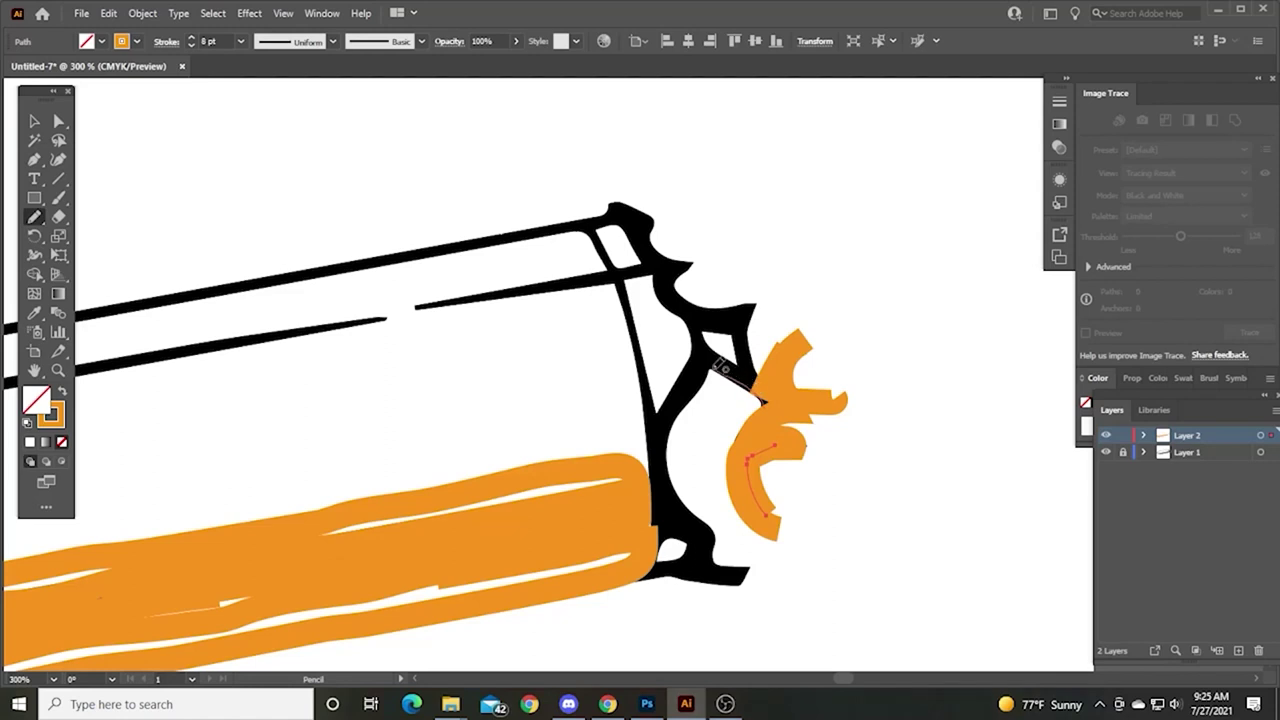
- Trace the torn end's inner edge and lower corner, and the curved seam line rising from the black band
drag(700, 392, 662, 448)
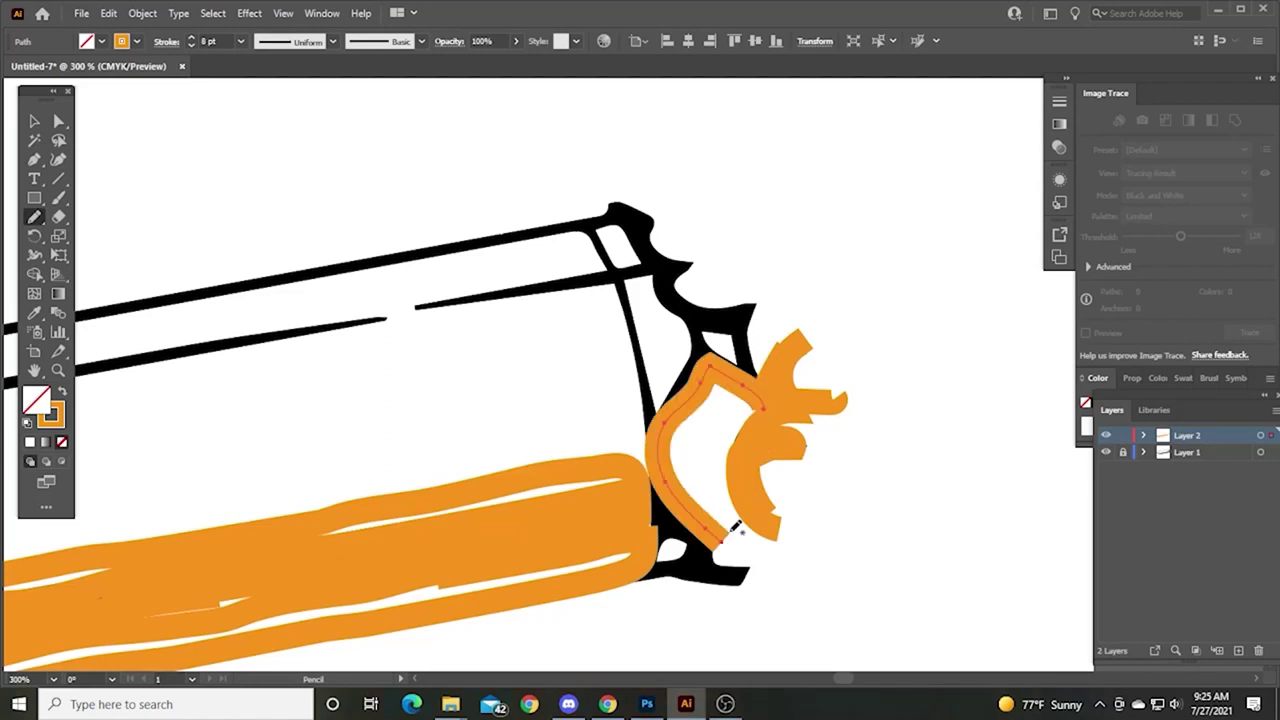
ctrl+click(714, 431)
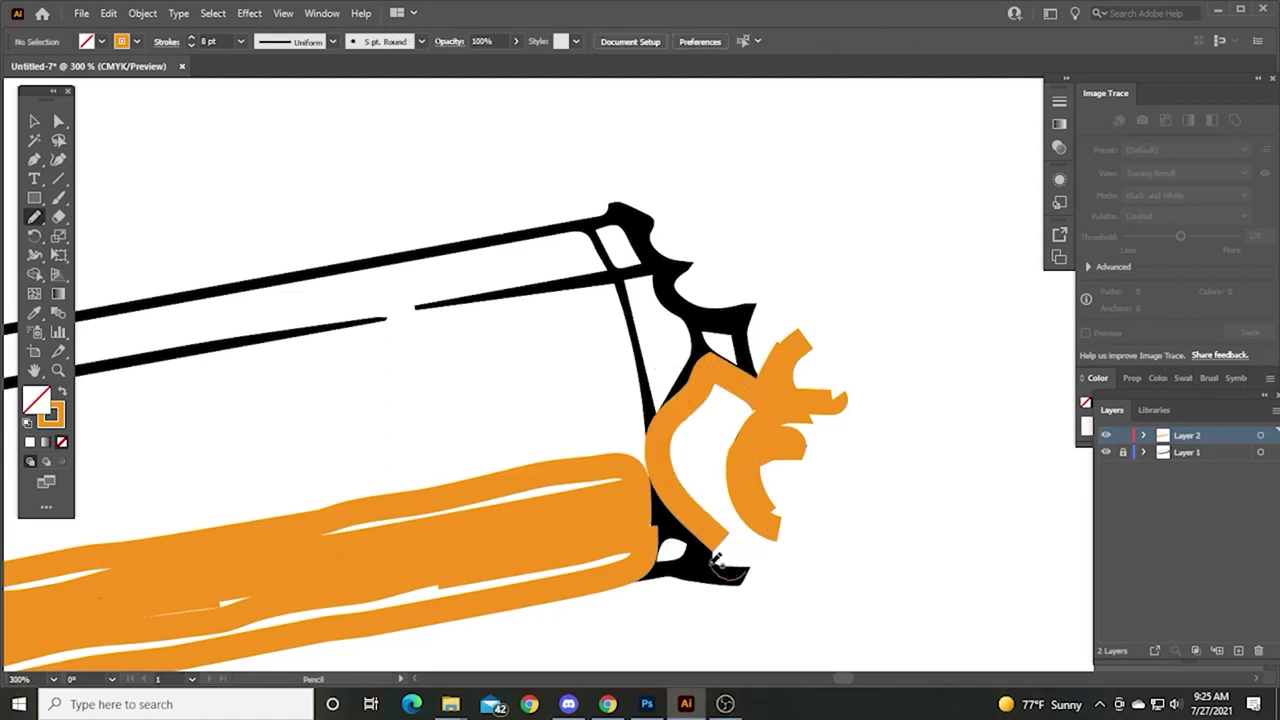
mouse_move(720, 512)
mouse_down()
mouse_move(750, 578)
mouse_move(650, 572)
mouse_move(700, 526)
mouse_move(656, 552)
mouse_move(672, 515)
mouse_move(660, 548)
mouse_up()
scroll(663, 560, up, 3)
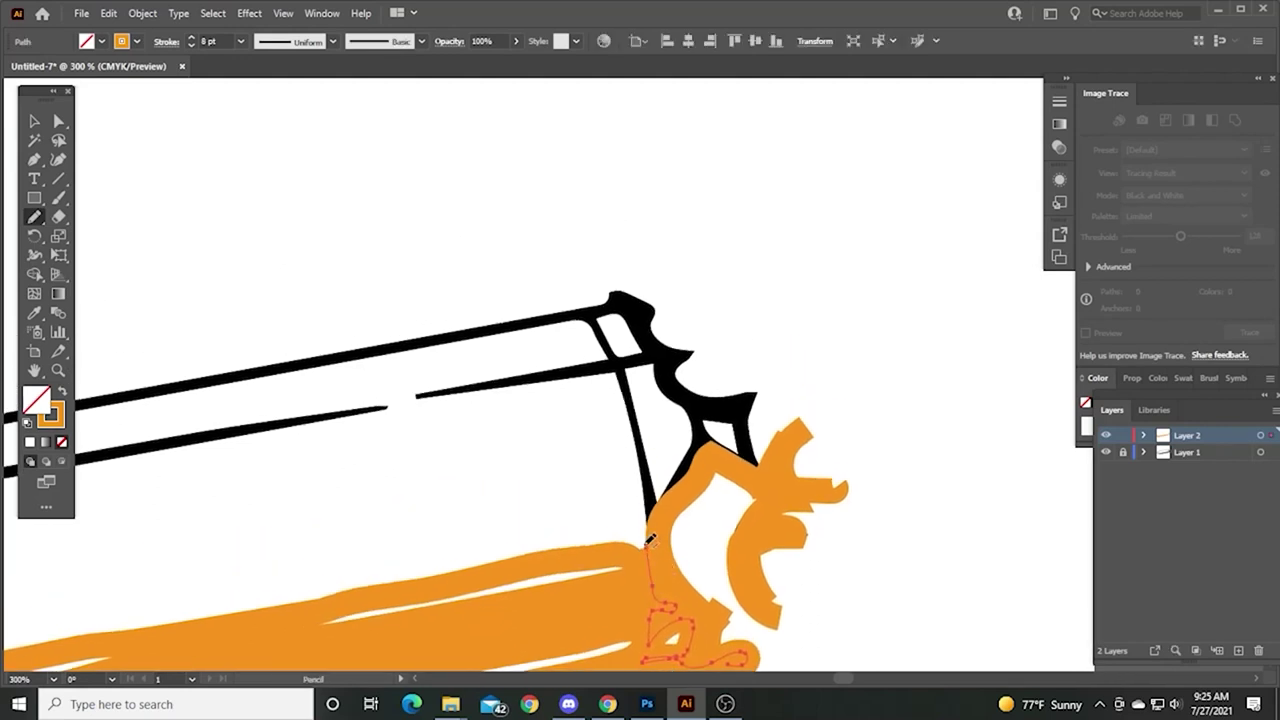
scroll(660, 565, up, 3)
drag(640, 593, 627, 503)
drag(614, 458, 612, 456)
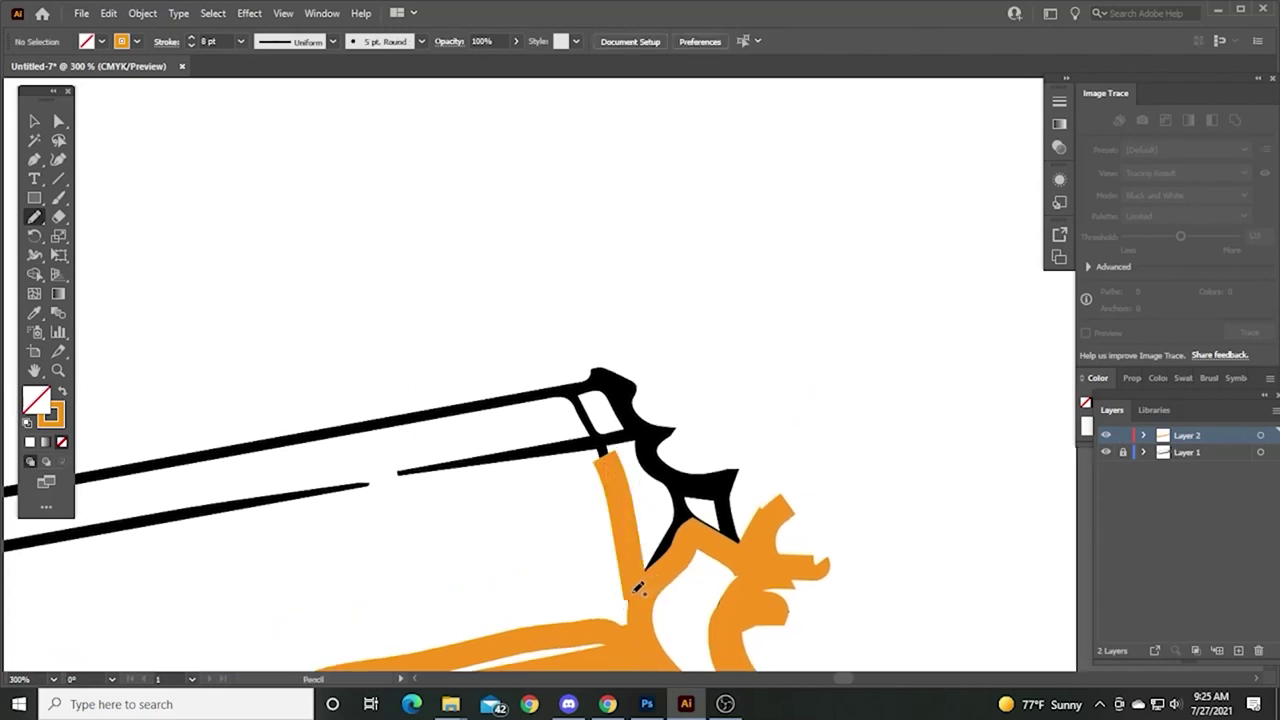
- Trace the upper jagged edge of the torn end, including the small gap between its spikes
mouse_move(637, 588)
mouse_down()
mouse_move(676, 540)
mouse_move(738, 543)
mouse_move(730, 505)
mouse_move(745, 456)
mouse_move(759, 489)
mouse_move(752, 531)
mouse_move(772, 529)
mouse_up()
key(space)
mouse_move(735, 483)
mouse_down()
mouse_move(789, 508)
mouse_move(750, 531)
mouse_move(762, 522)
mouse_up()
ctrl+click(795, 510)
mouse_move(732, 443)
mouse_down()
mouse_move(752, 498)
mouse_move(795, 496)
mouse_move(767, 497)
mouse_move(797, 542)
mouse_move(766, 545)
mouse_move(743, 500)
mouse_move(786, 484)
mouse_up()
ctrl+click(838, 488)
- Trace the broken line below the can's top outline and the body's curved edge down to the black band
mouse_move(786, 561)
mouse_down()
mouse_move(779, 512)
mouse_move(657, 523)
mouse_up()
mouse_move(620, 482)
mouse_down()
mouse_move(765, 500)
mouse_move(986, 450)
mouse_up()
mouse_move(744, 515)
mouse_down()
mouse_move(917, 447)
mouse_move(948, 420)
mouse_move(933, 449)
mouse_move(694, 497)
mouse_up()
drag(581, 521, 726, 492)
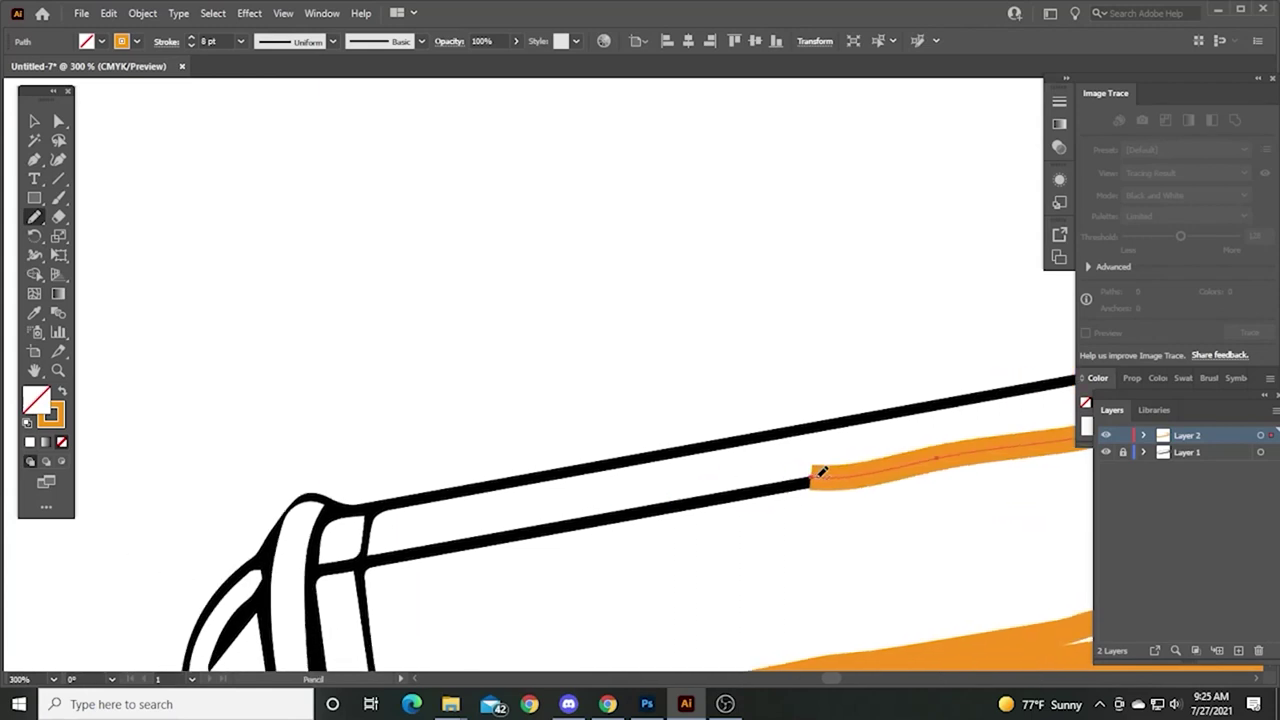
mouse_move(820, 473)
mouse_down()
mouse_move(553, 523)
mouse_move(821, 455)
mouse_move(628, 502)
mouse_move(641, 652)
mouse_up()
drag(721, 497, 826, 405)
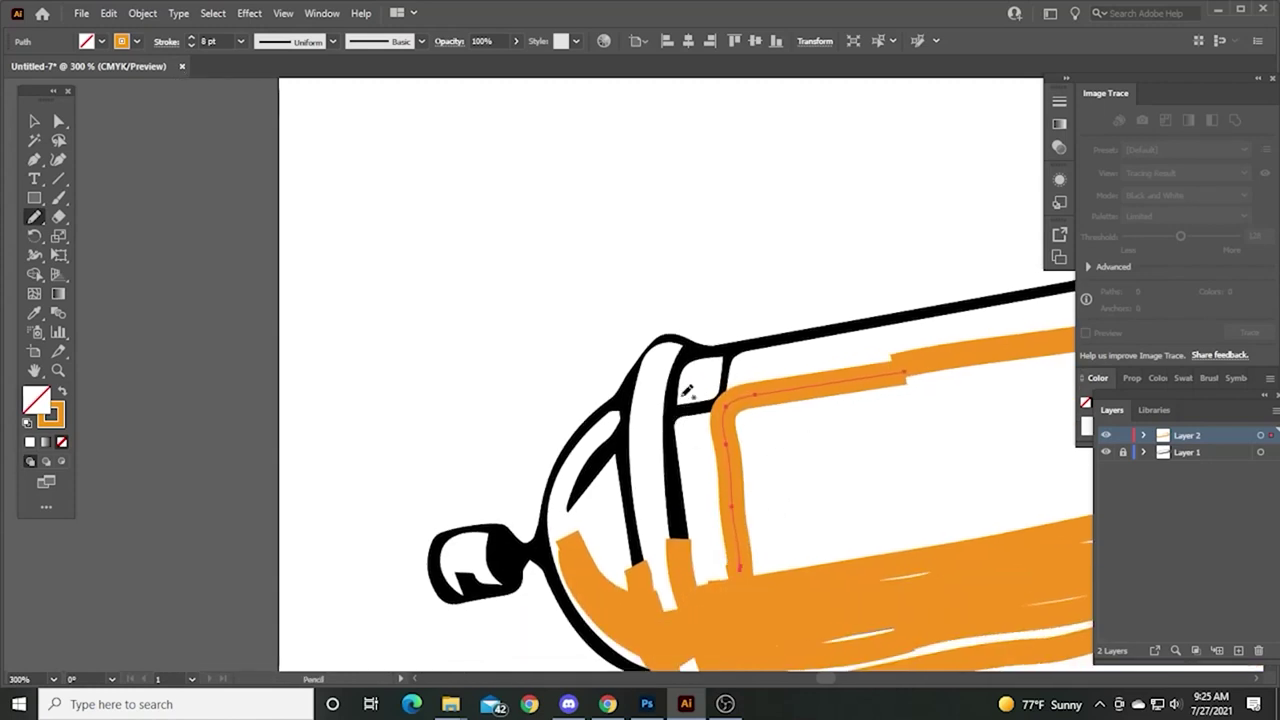
- Trace the collar's thick curved line and the short lines joining the upper collar to the can's body
mouse_move(690, 356)
mouse_down()
mouse_move(674, 434)
mouse_move(684, 548)
mouse_up()
drag(730, 397, 744, 335)
drag(793, 323, 707, 380)
ctrl+click(725, 358)
mouse_move(588, 458)
mouse_down()
mouse_move(612, 405)
mouse_move(660, 398)
mouse_up()
- Trace the can's remaining top outline and the rounded outer edge of the rim
scroll(431, 431, right, 5)
scroll(404, 432, up, 2)
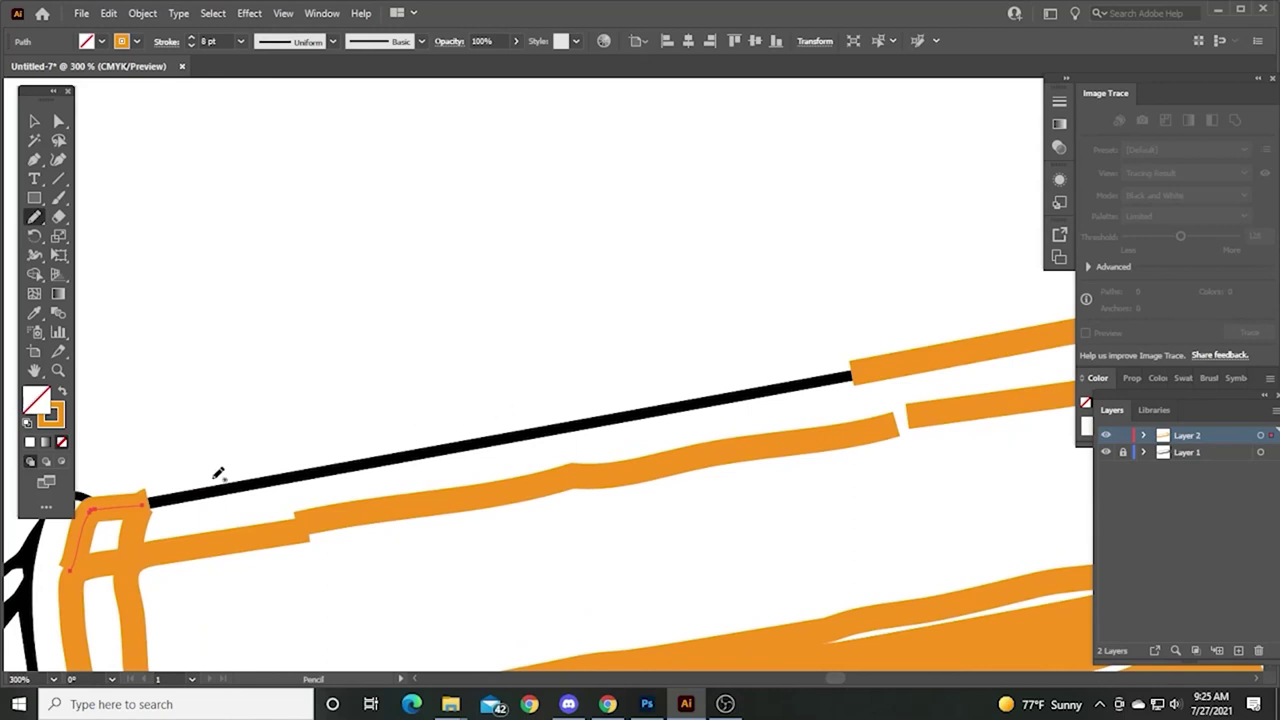
mouse_move(860, 374)
mouse_down()
mouse_move(323, 471)
mouse_move(765, 374)
mouse_move(760, 357)
mouse_move(717, 366)
mouse_move(679, 416)
mouse_move(702, 584)
mouse_up()
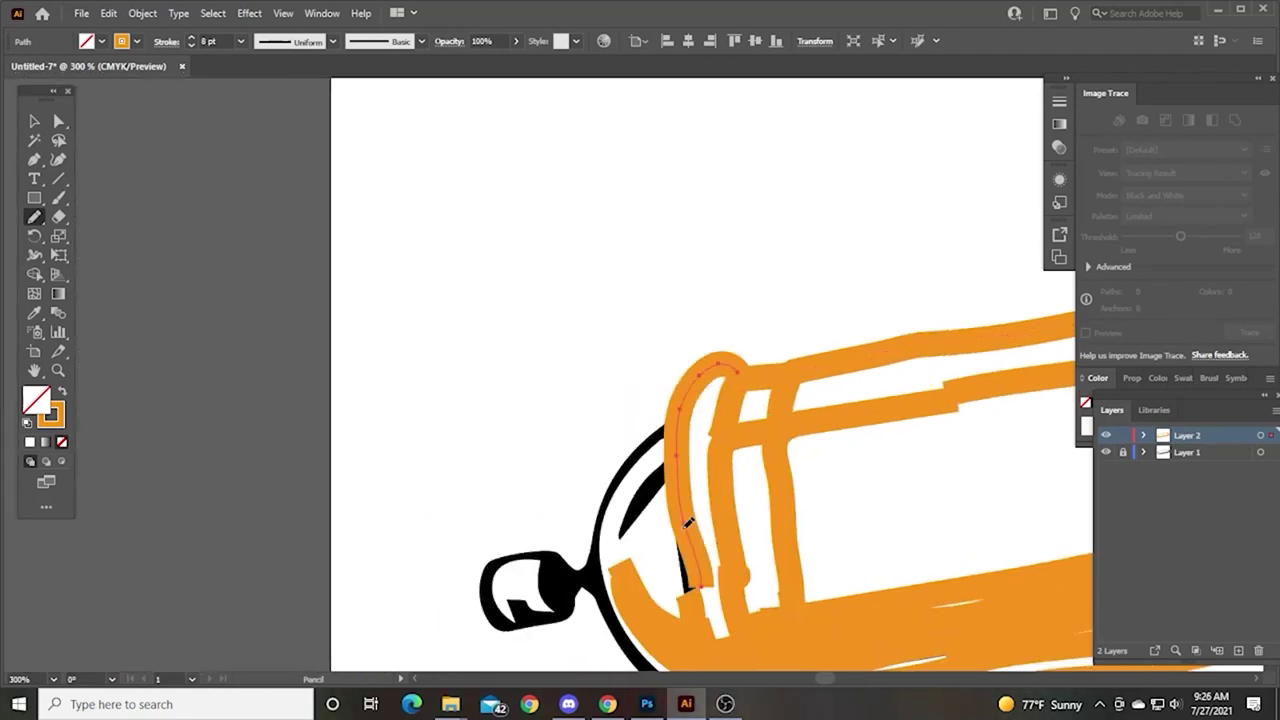
- Trace the dome's shading and outline, and cover the spray nozzle with orange strokes
mouse_move(666, 514)
mouse_down()
mouse_move(758, 510)
mouse_move(776, 468)
mouse_move(738, 505)
mouse_up()
mouse_move(736, 454)
mouse_down()
mouse_move(766, 512)
mouse_move(810, 479)
mouse_move(754, 543)
mouse_move(744, 614)
mouse_move(703, 406)
mouse_up()
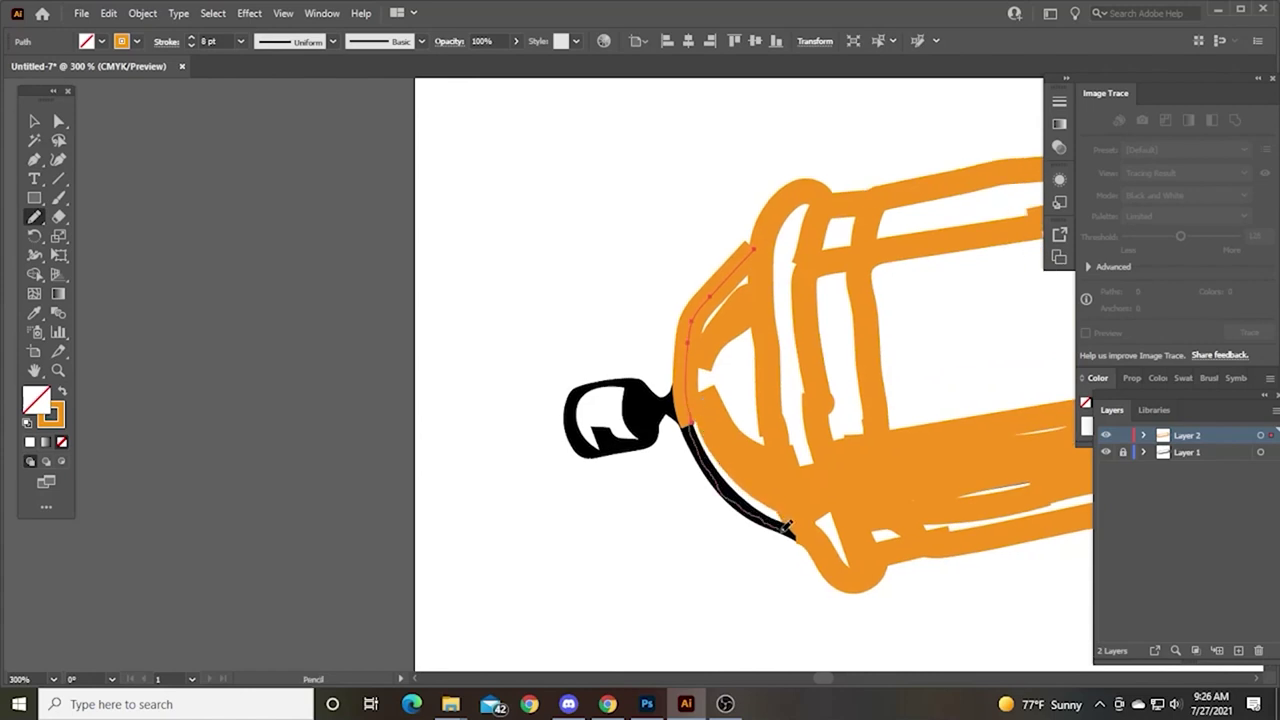
drag(789, 530, 820, 545)
mouse_move(676, 406)
mouse_down()
mouse_move(640, 381)
mouse_move(588, 389)
mouse_move(572, 397)
mouse_move(572, 425)
mouse_move(598, 452)
mouse_move(597, 433)
mouse_move(621, 448)
mouse_move(645, 440)
mouse_move(627, 420)
mouse_move(639, 398)
mouse_move(653, 418)
mouse_move(639, 426)
mouse_move(658, 387)
mouse_move(675, 390)
mouse_move(680, 432)
mouse_up()
- Select all the orange tracing strokes over the spray can and set their opacity to 0%
key(ctrl+minus)
key(ctrl+minus)
key(ctrl+minus)
key(ctrl+minus)
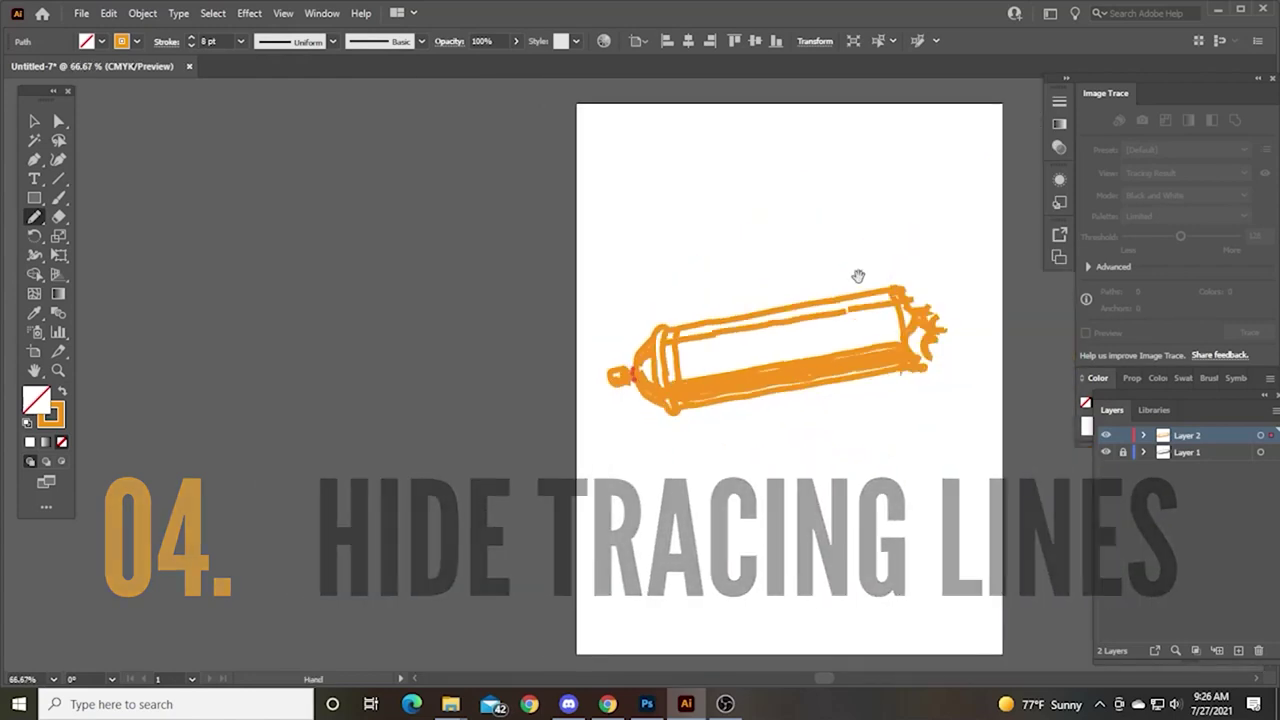
drag(849, 279, 716, 288)
key(v)
mouse_move(806, 259)
mouse_down()
mouse_move(466, 434)
mouse_move(438, 492)
mouse_up()
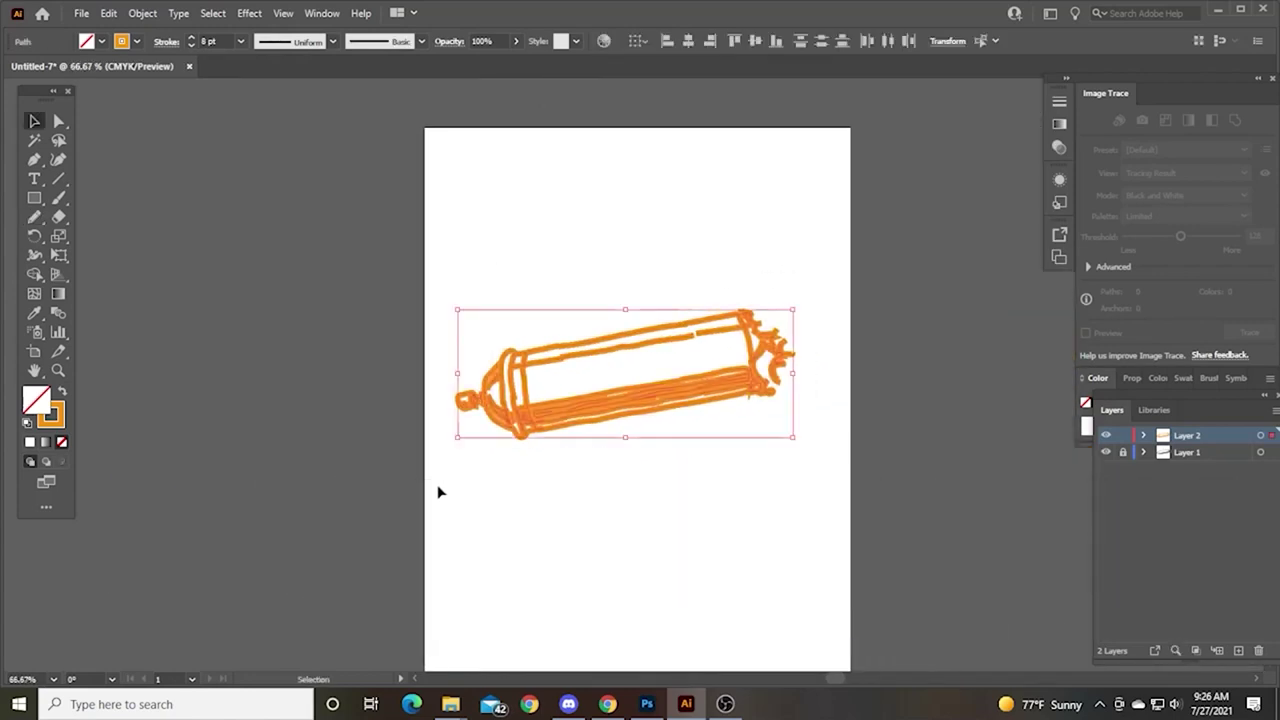
click(516, 41)
drag(512, 61, 397, 63)
click(606, 230)
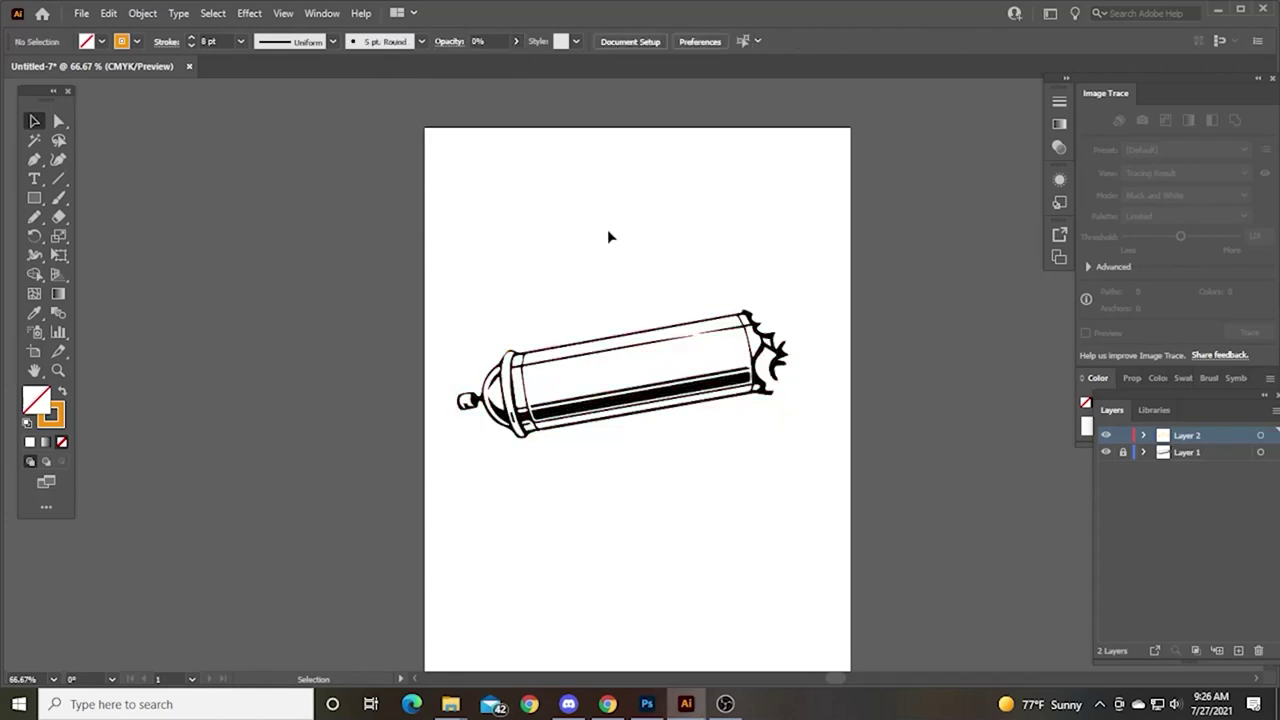
- Save the artwork as an SVG file named Spraypaint-can, accepting the default SVG options
key(ctrl+shift+s)
text(Spraypaint-can)
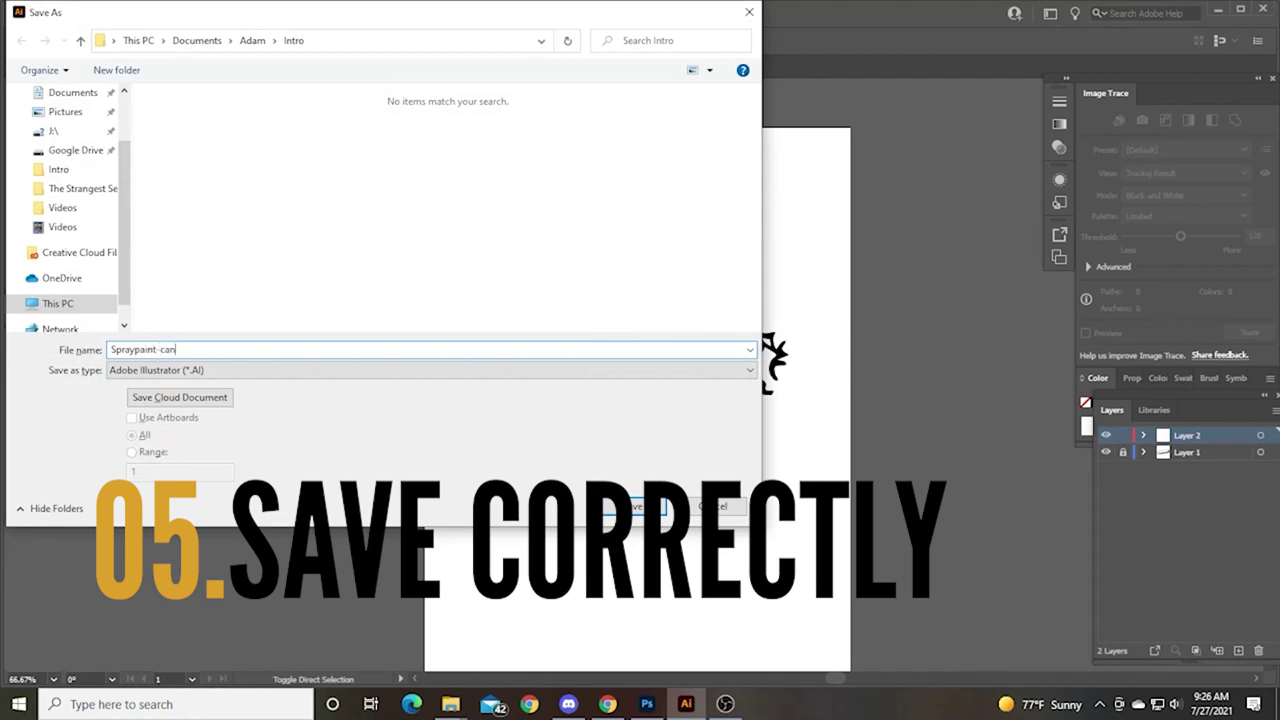
key(Tab)
key(s)
key(Return)
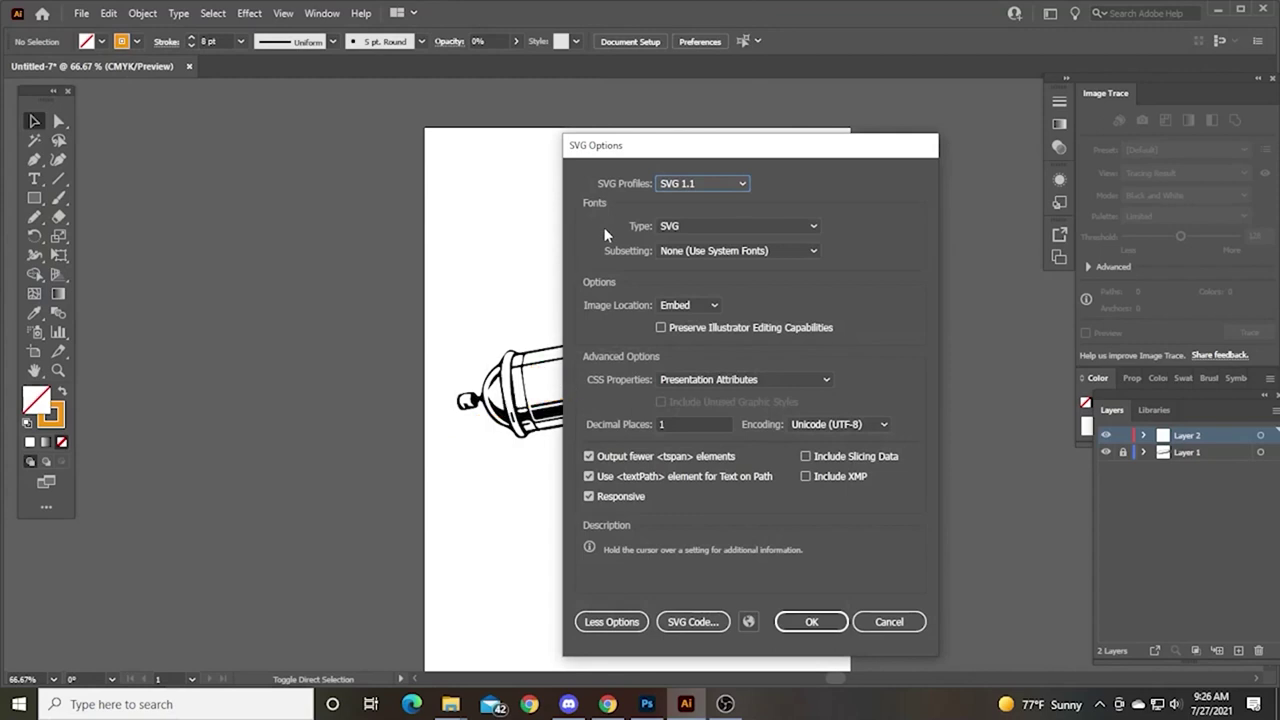
key(Return)
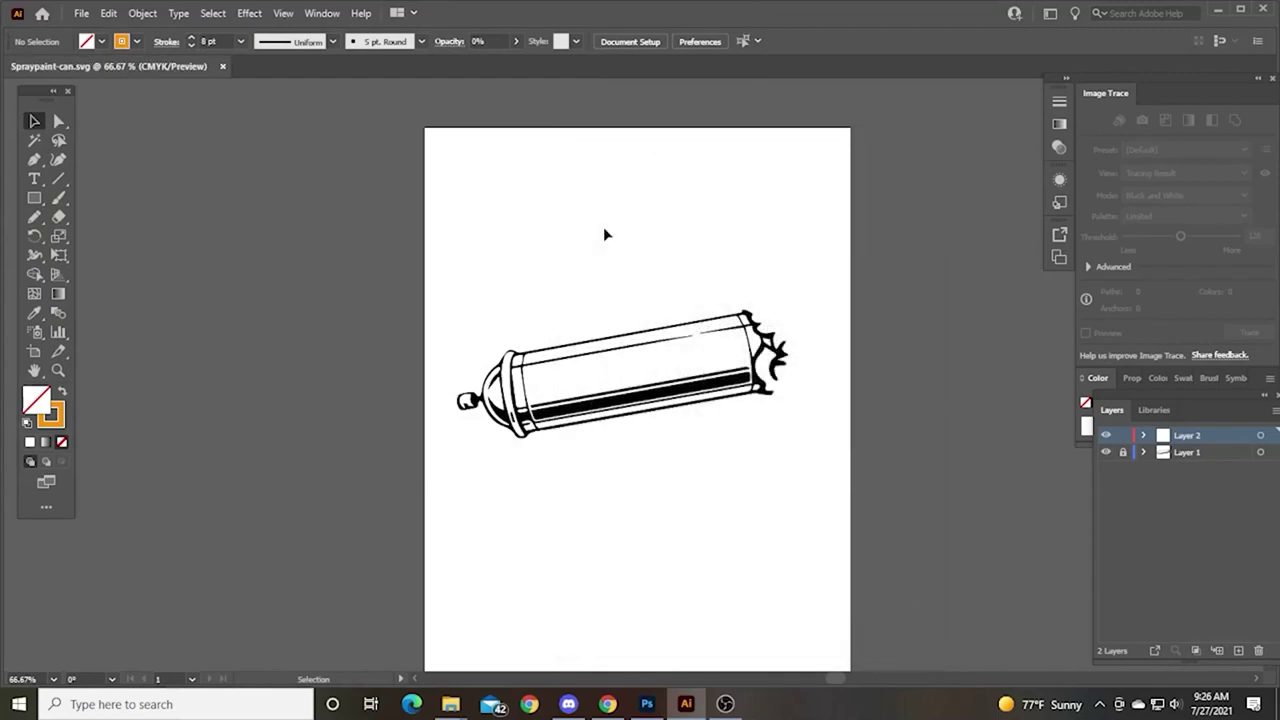
- Switch to Photoshop, clear the selection around the spray can and pick the ruler's layer for copying
key(alt+Tab)
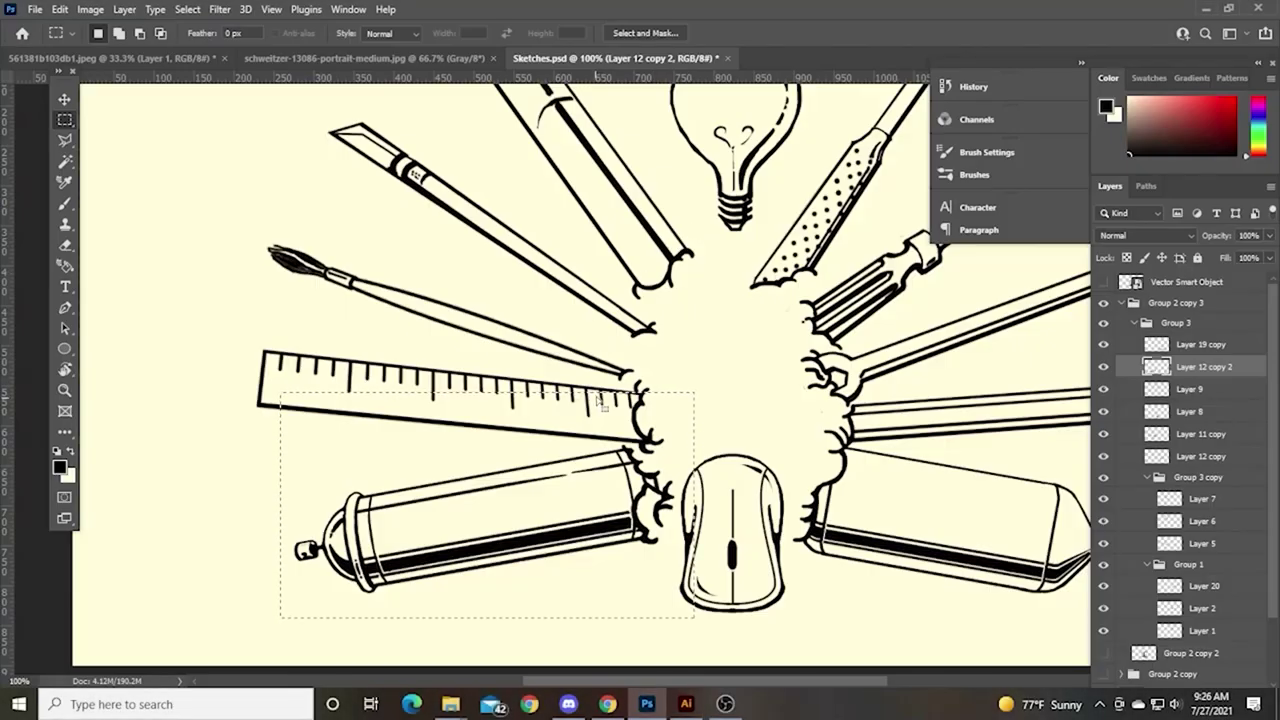
drag(592, 438, 608, 382)
key(ctrl+d)
key(v)
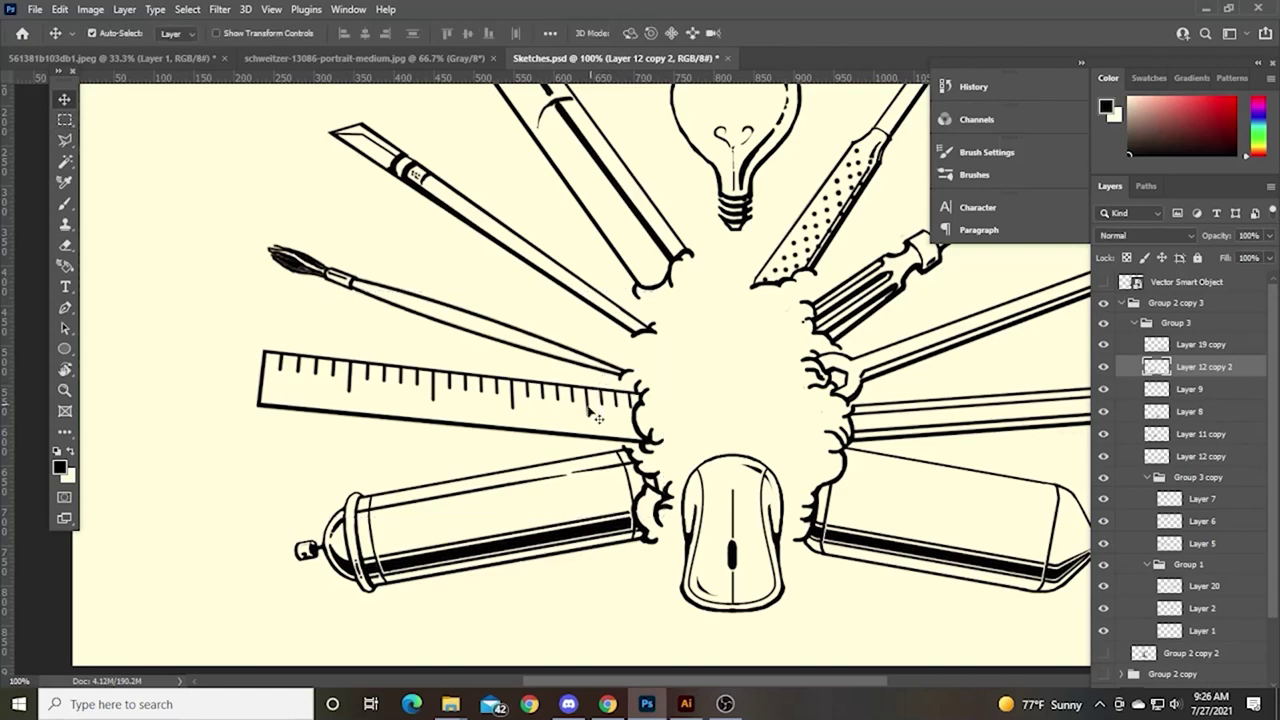
click(575, 444)
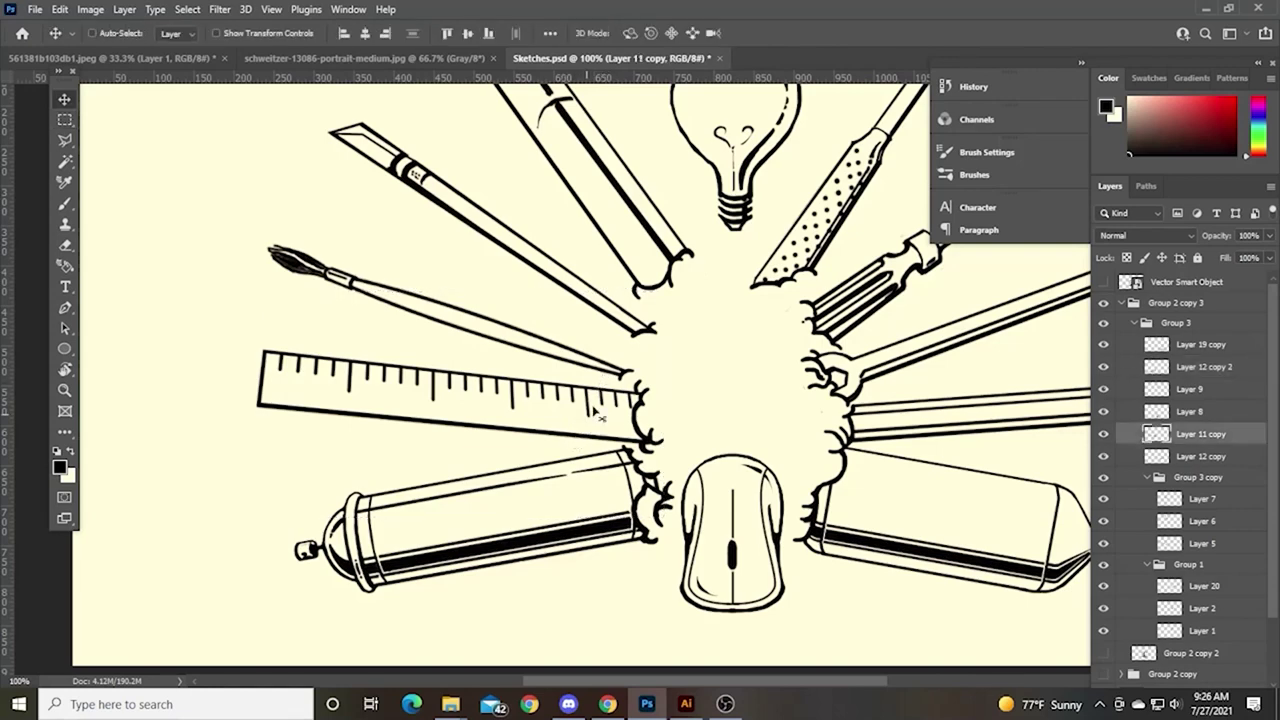
- Switch to Illustrator, create a new Letter document and paste the ruler drawing into it
key(alt+Tab)
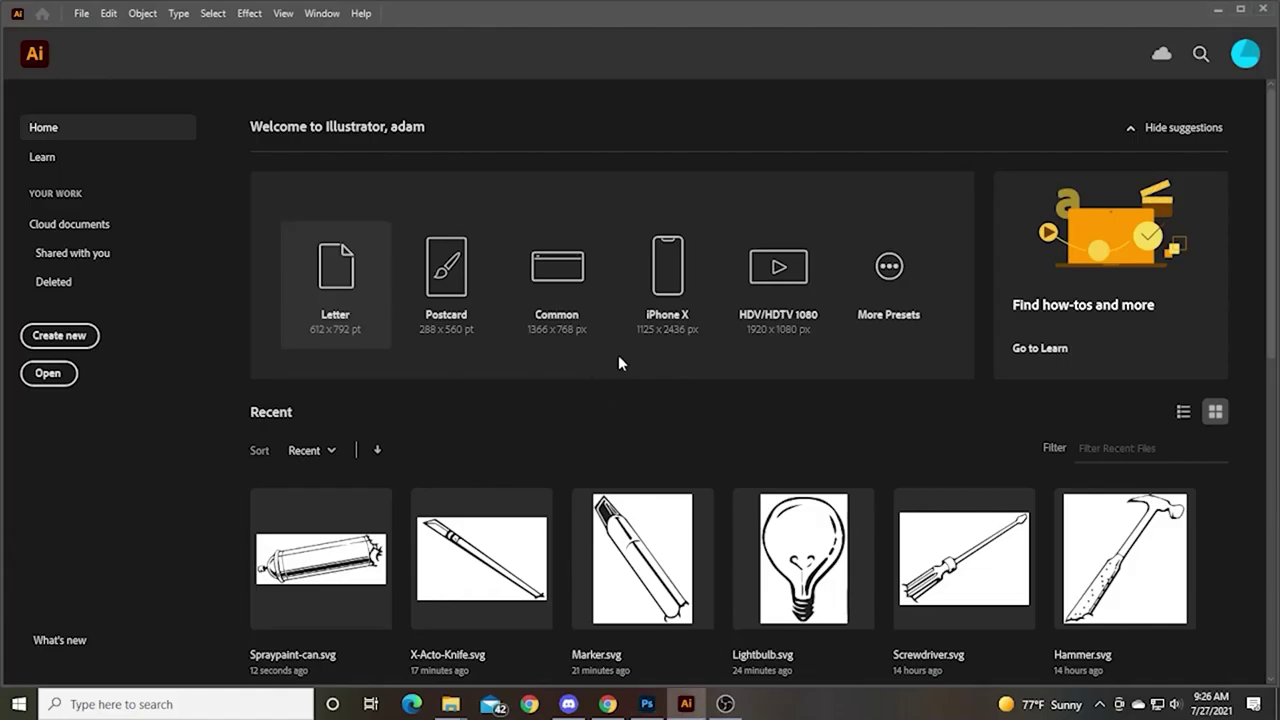
click(334, 270)
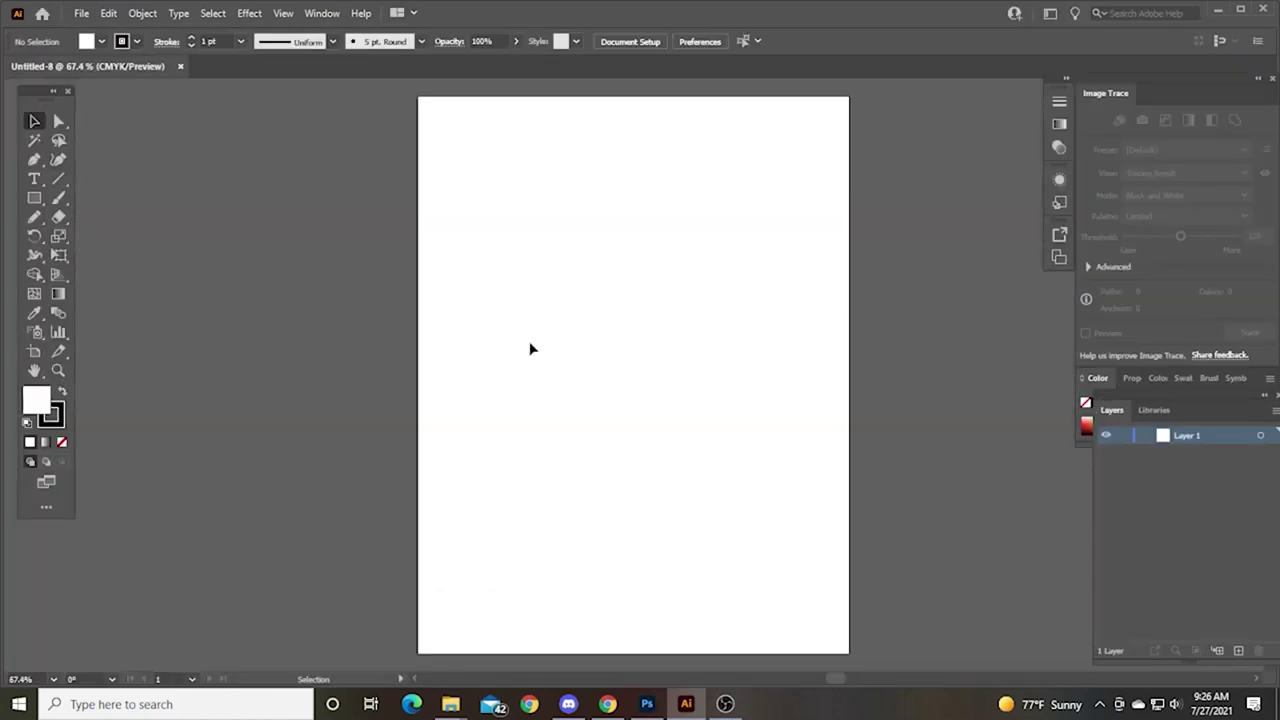
key(ctrl+v)
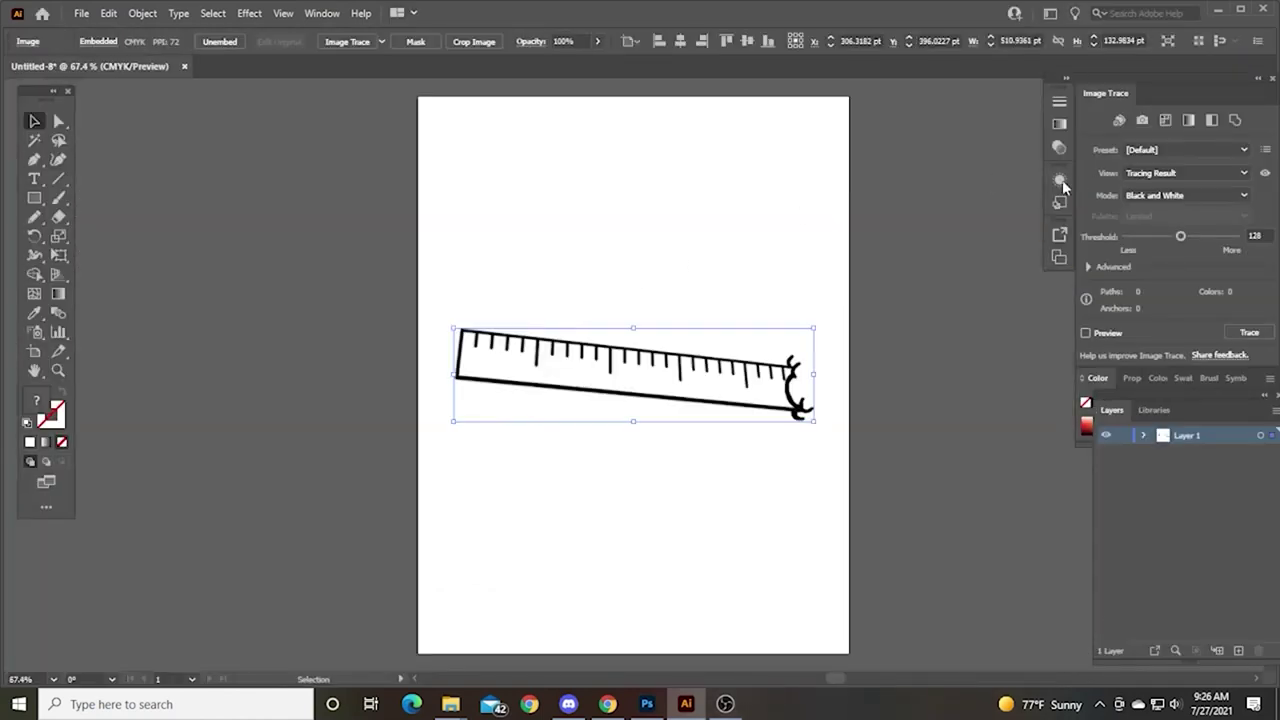
- Vectorize the ruler with Image Trace using the Black and White Logo preset and expand the result
click(1193, 148)
click(1182, 312)
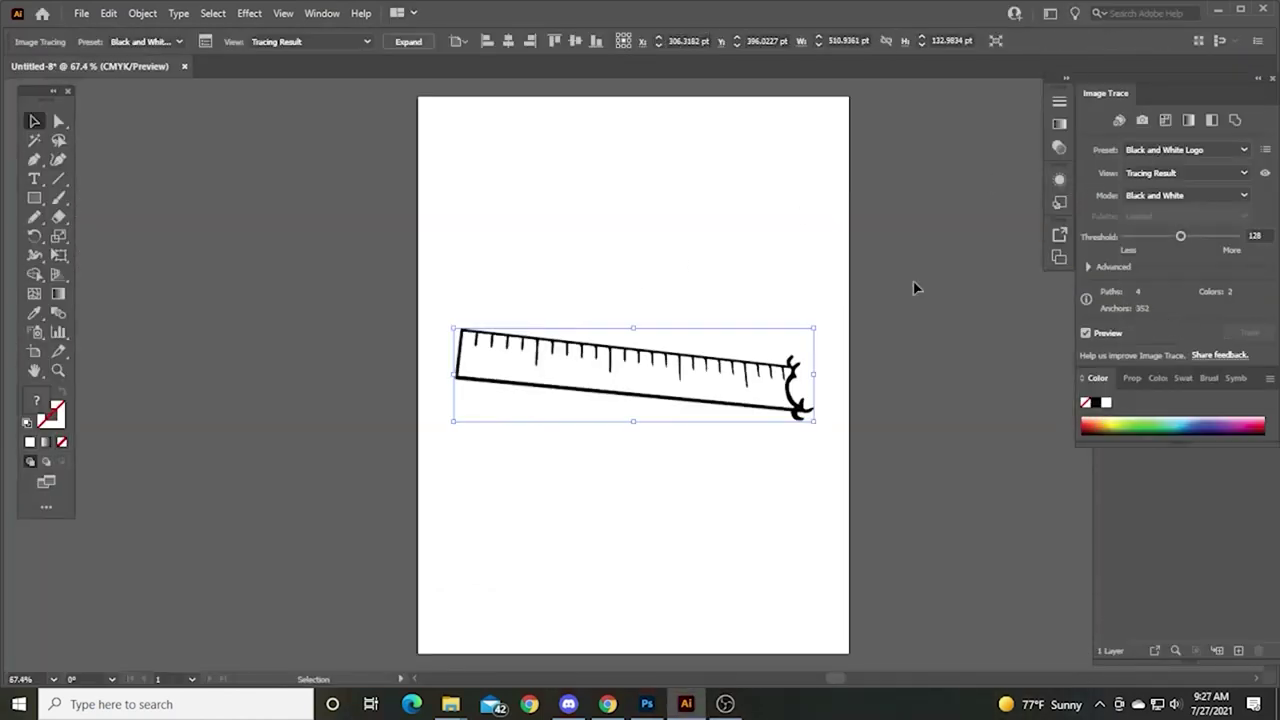
click(408, 42)
click(739, 306)
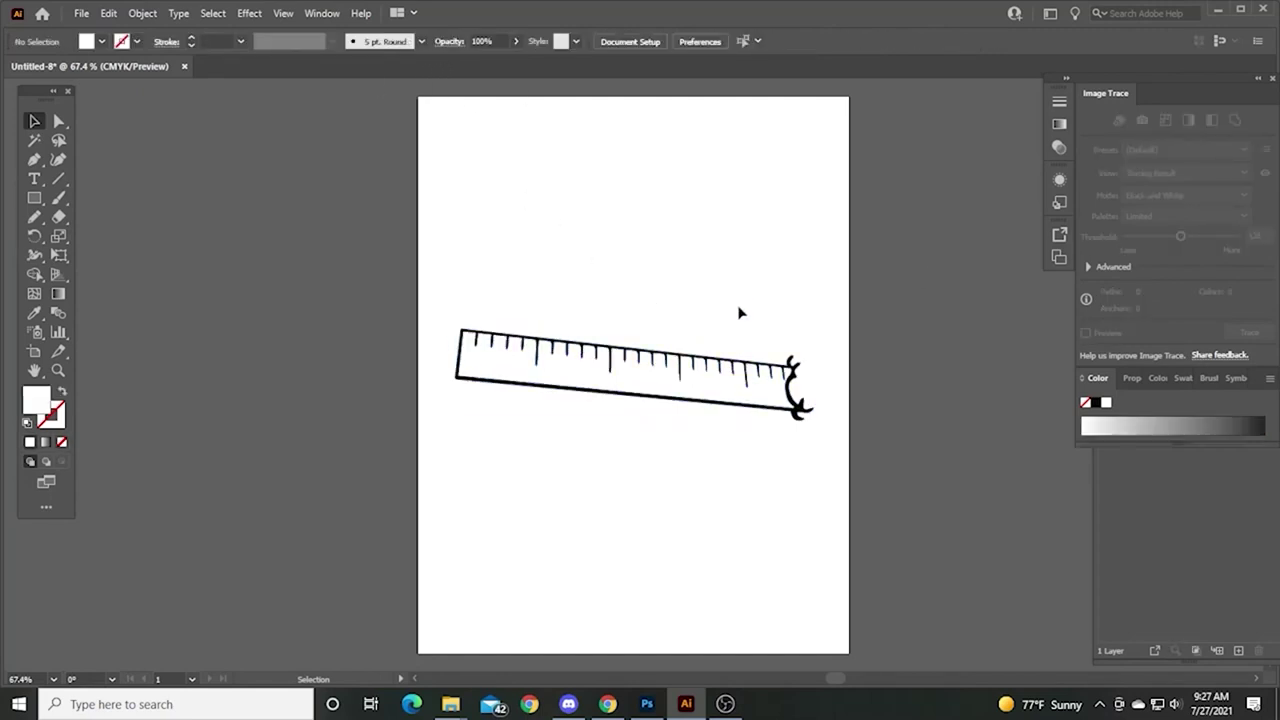
- Delete the white background shape from the expanded ruler artwork
key(a)
click(739, 347)
key(Delete)
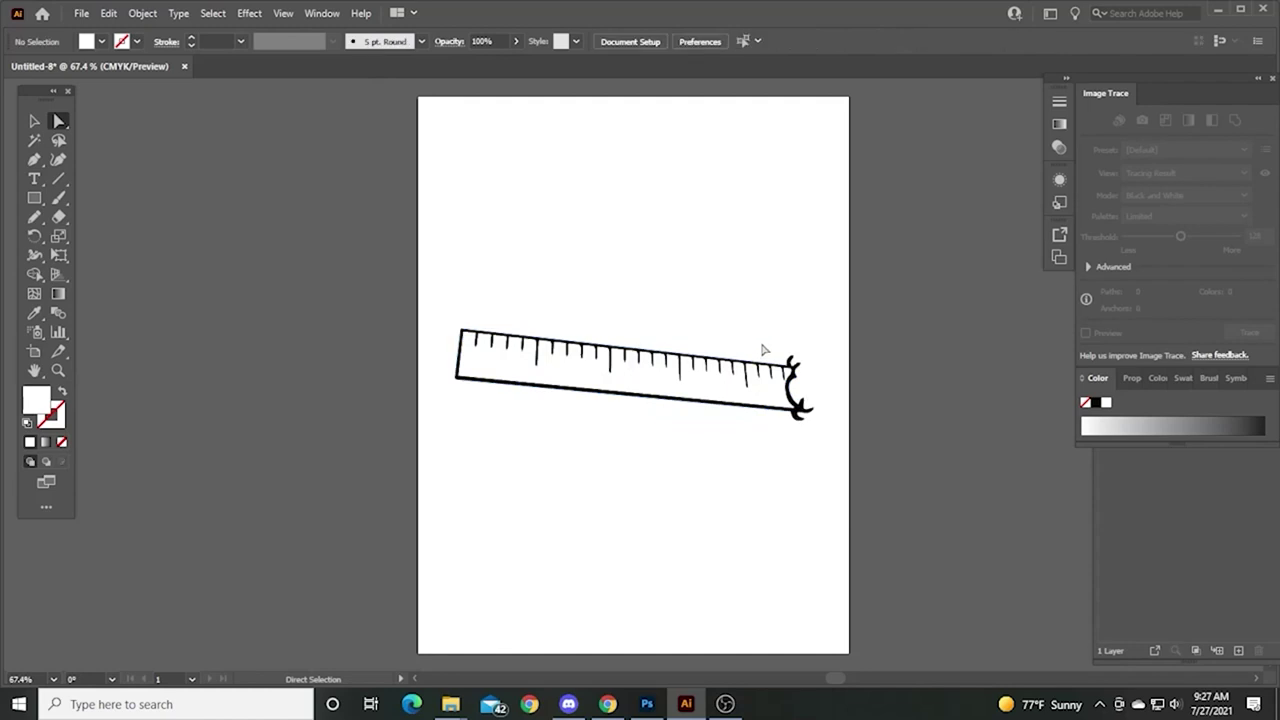
- Lock the ruler's layer and add a new layer above it
key(v)
click(1156, 486)
click(1123, 435)
click(1238, 651)
- Set up the Pencil tool with no fill and a 10 pt orange stroke
key(n)
click(63, 396)
click(137, 42)
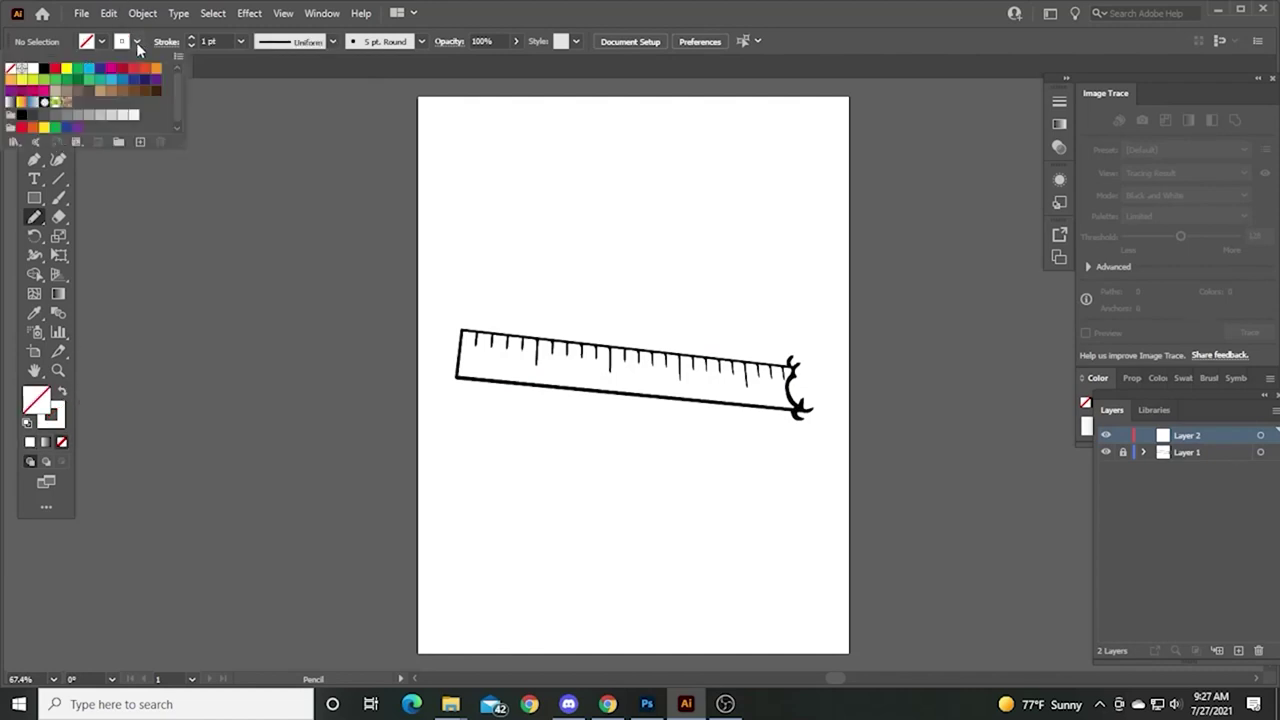
click(157, 72)
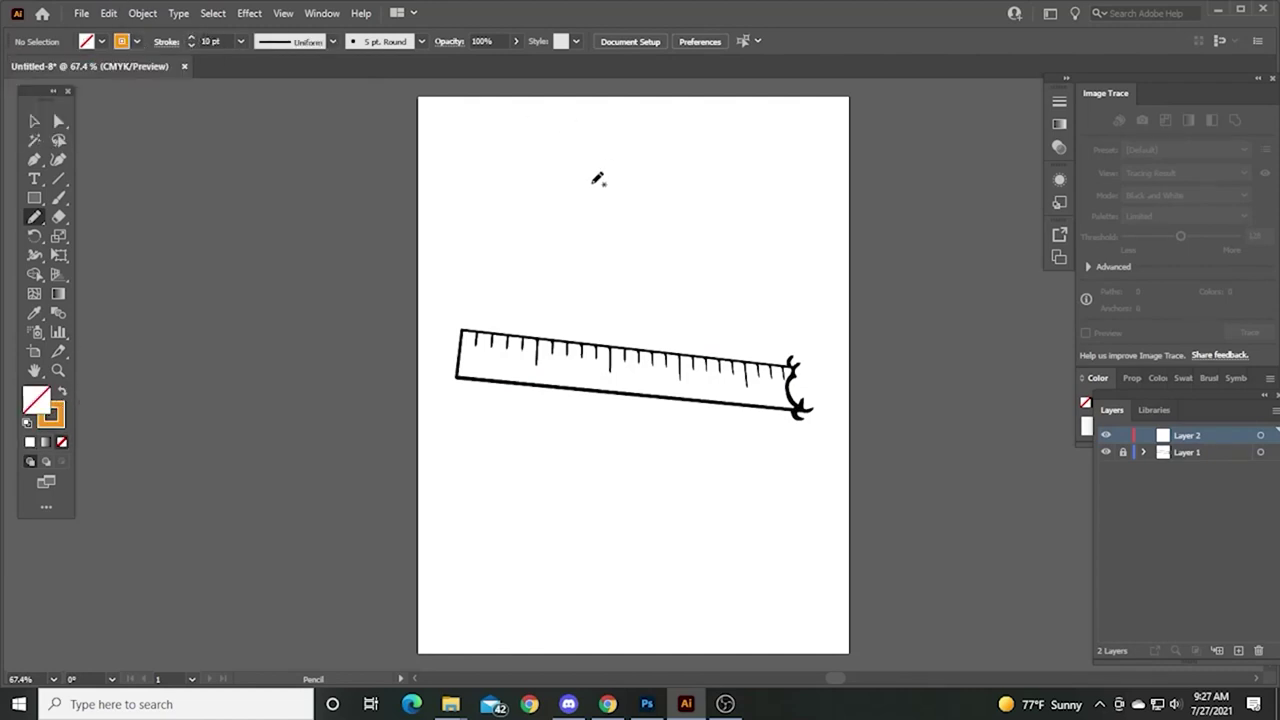
- Trace the ruler's jagged broken end and the adjoining part of its long lower edge with orange pencil strokes
key(ctrl+plus)
key(ctrl+plus)
drag(722, 388, 642, 434)
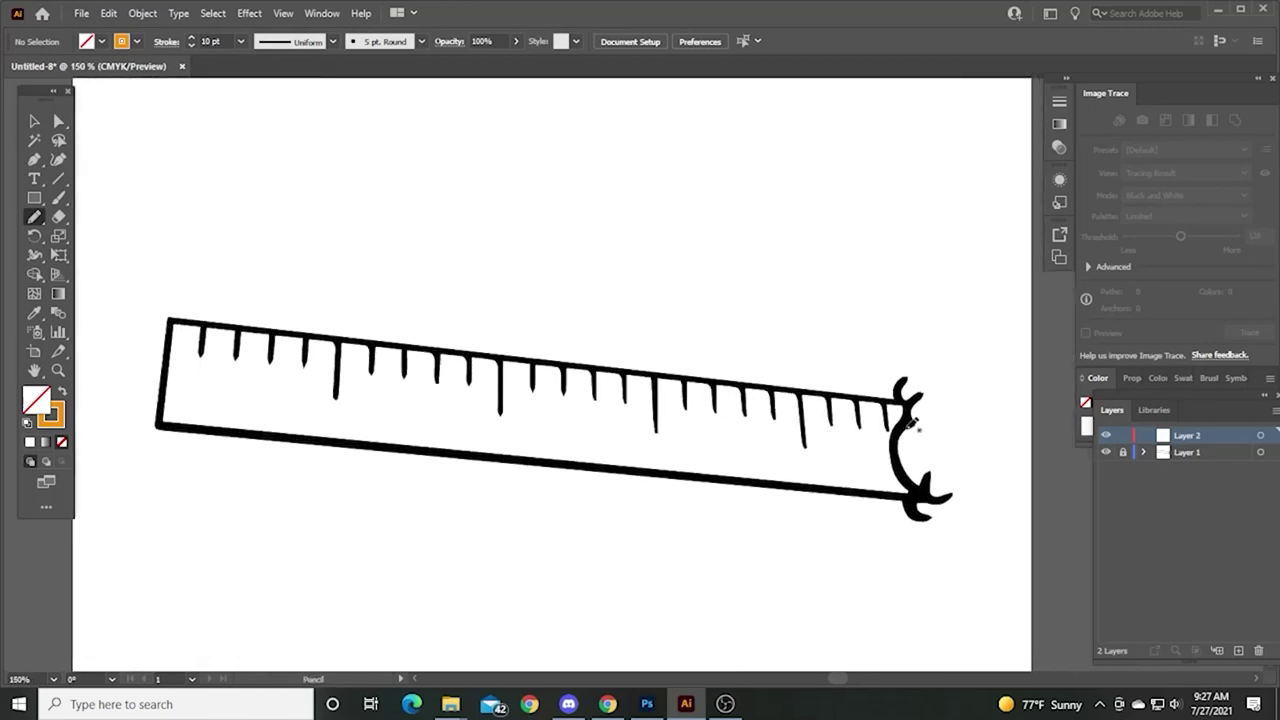
mouse_move(911, 469)
mouse_down()
mouse_move(938, 499)
mouse_move(953, 494)
mouse_move(915, 502)
mouse_move(936, 521)
mouse_move(783, 486)
mouse_up()
drag(811, 473, 841, 535)
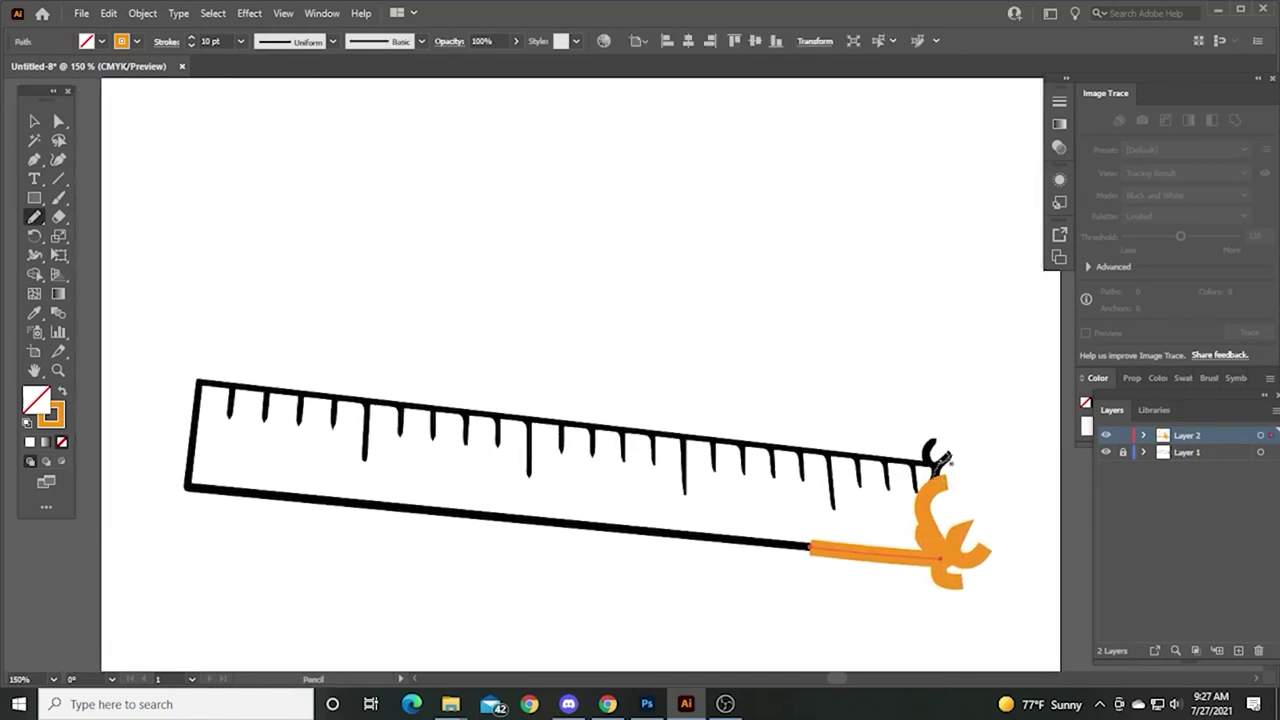
mouse_move(941, 436)
mouse_down()
mouse_move(927, 489)
mouse_move(914, 462)
mouse_move(887, 459)
mouse_move(894, 499)
mouse_up()
drag(883, 426, 924, 432)
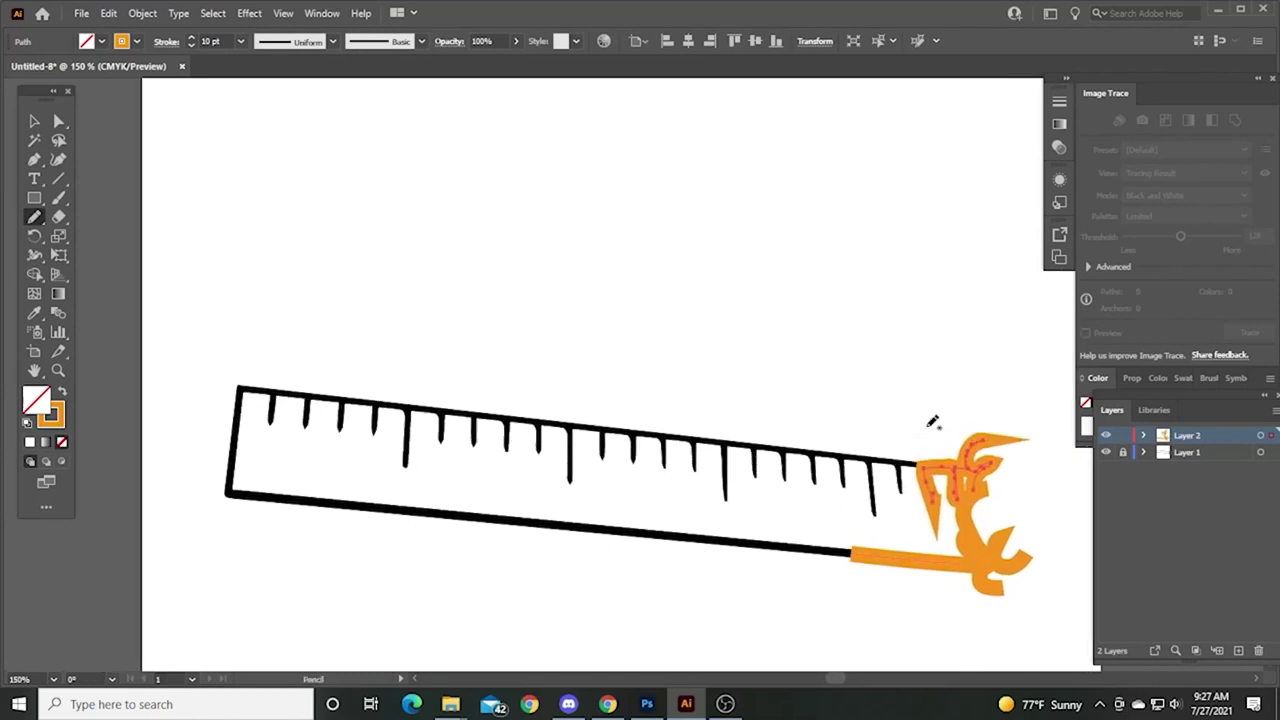
- Trace the ruler's upper edge and the first tick marks beside the broken end with the Pencil tool
ctrl+click(874, 434)
mouse_move(875, 521)
mouse_down()
mouse_move(871, 461)
mouse_move(902, 465)
mouse_move(902, 493)
mouse_move(928, 465)
mouse_up()
ctrl+click(911, 428)
mouse_move(842, 450)
mouse_down()
mouse_move(955, 453)
mouse_move(955, 494)
mouse_up()
mouse_move(951, 420)
mouse_down()
mouse_move(991, 428)
mouse_move(966, 492)
mouse_move(987, 428)
mouse_move(960, 429)
mouse_move(989, 426)
mouse_up()
ctrl+click(994, 442)
ctrl+click(996, 433)
key(ctrl+shift+a)
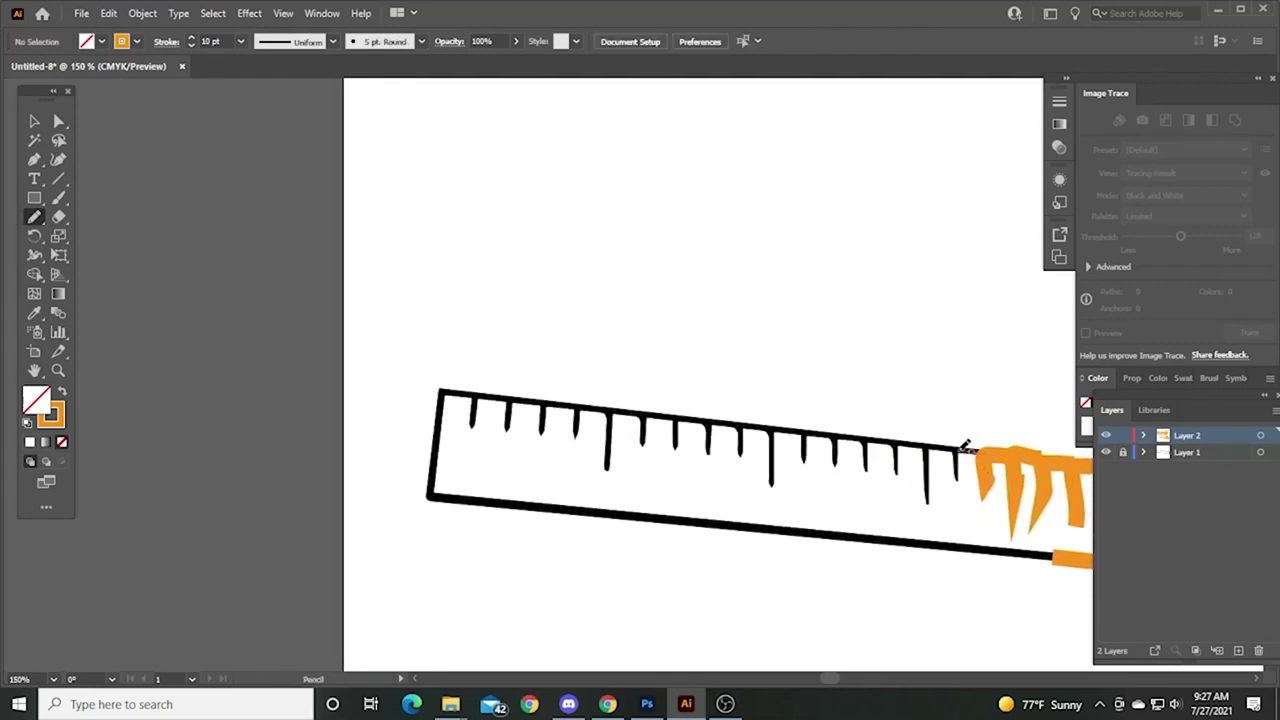
- Continue the orange trace along the ruler's upper edge, covering the next group of long and short ticks
mouse_move(958, 475)
mouse_down()
mouse_move(927, 505)
mouse_move(970, 434)
mouse_move(948, 480)
mouse_move(944, 448)
mouse_up()
ctrl+click(971, 422)
key(ctrl+shift+a)
mouse_move(936, 419)
mouse_down()
mouse_move(986, 423)
mouse_move(971, 457)
mouse_move(972, 414)
mouse_move(975, 457)
mouse_up()
key(ctrl+shift+a)
key(ctrl+shift+a)
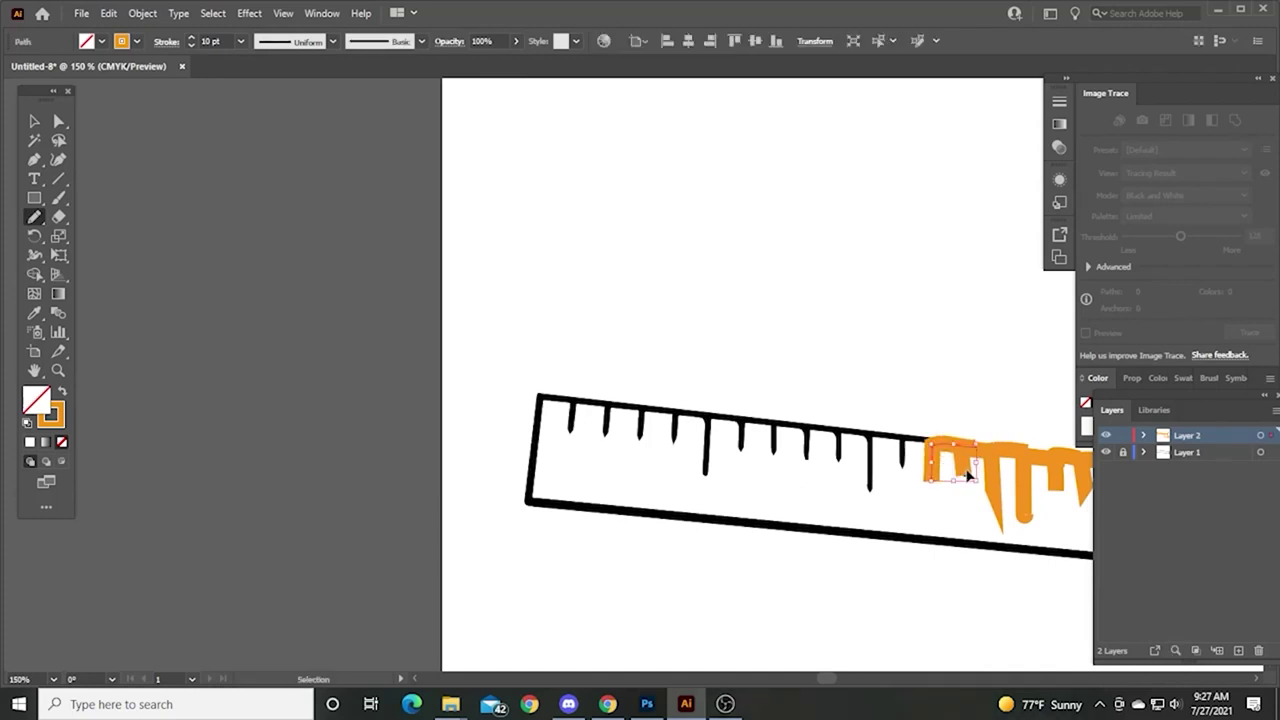
- Adjust the anchor points of a short tick's trace near the middle and trace the next short tick
ctrl+click(967, 479)
ctrl+click(966, 472)
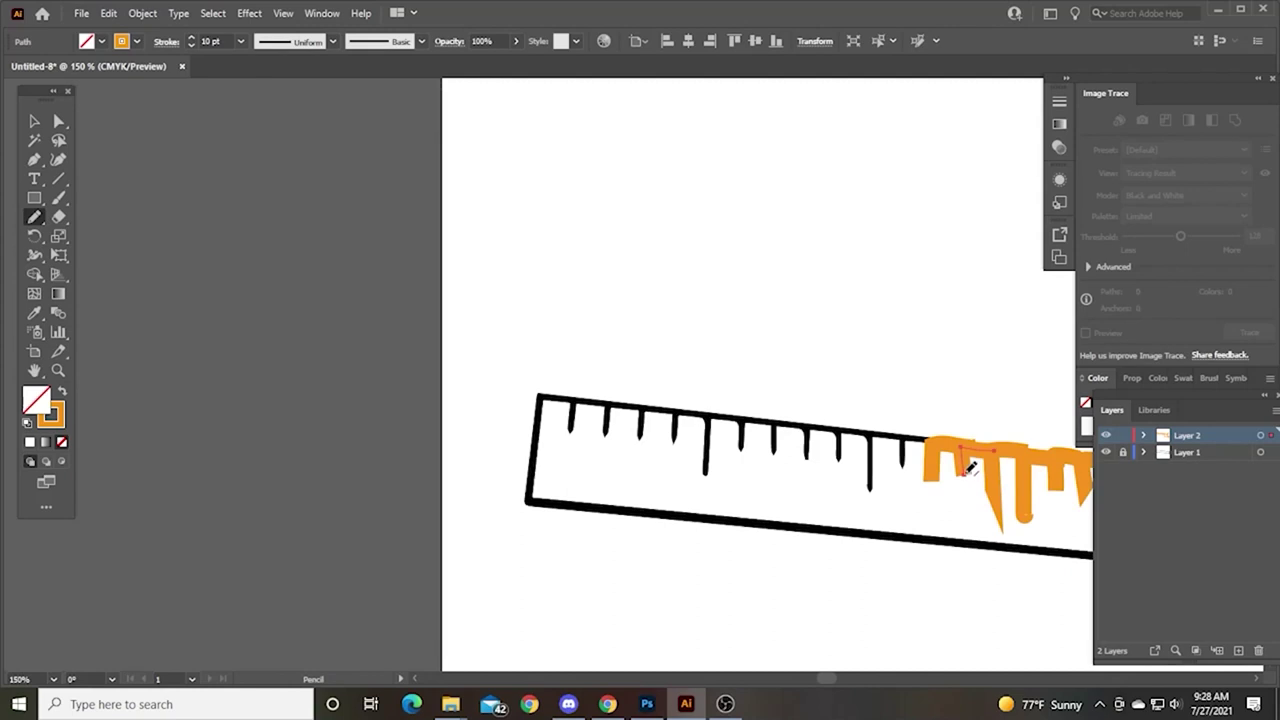
key(a)
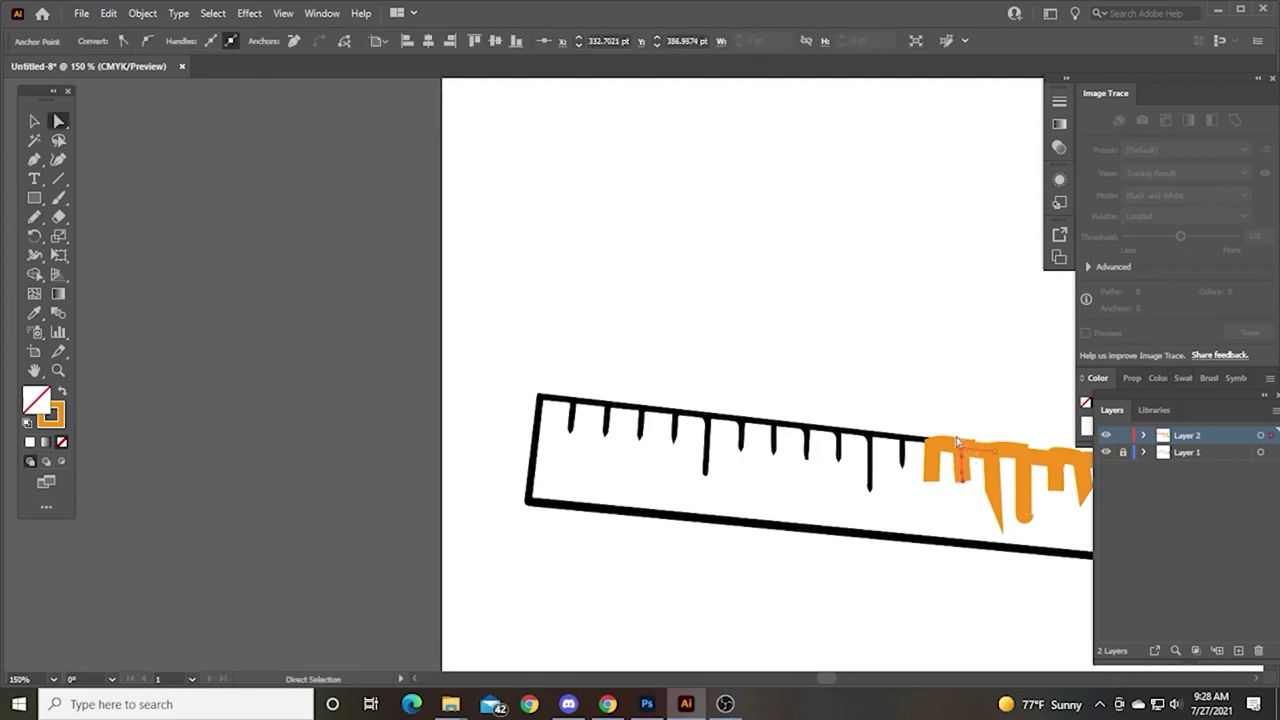
key(n)
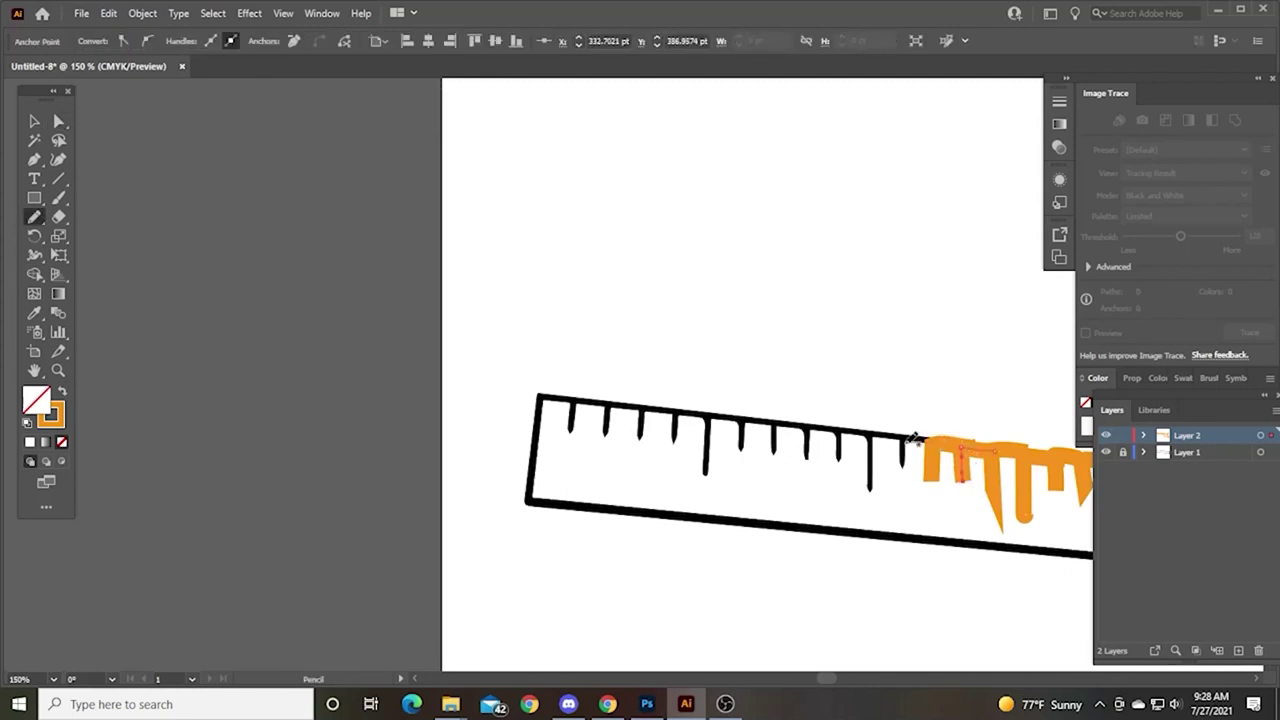
drag(899, 475, 898, 481)
drag(894, 430, 944, 439)
key(ctrl+shift+a)
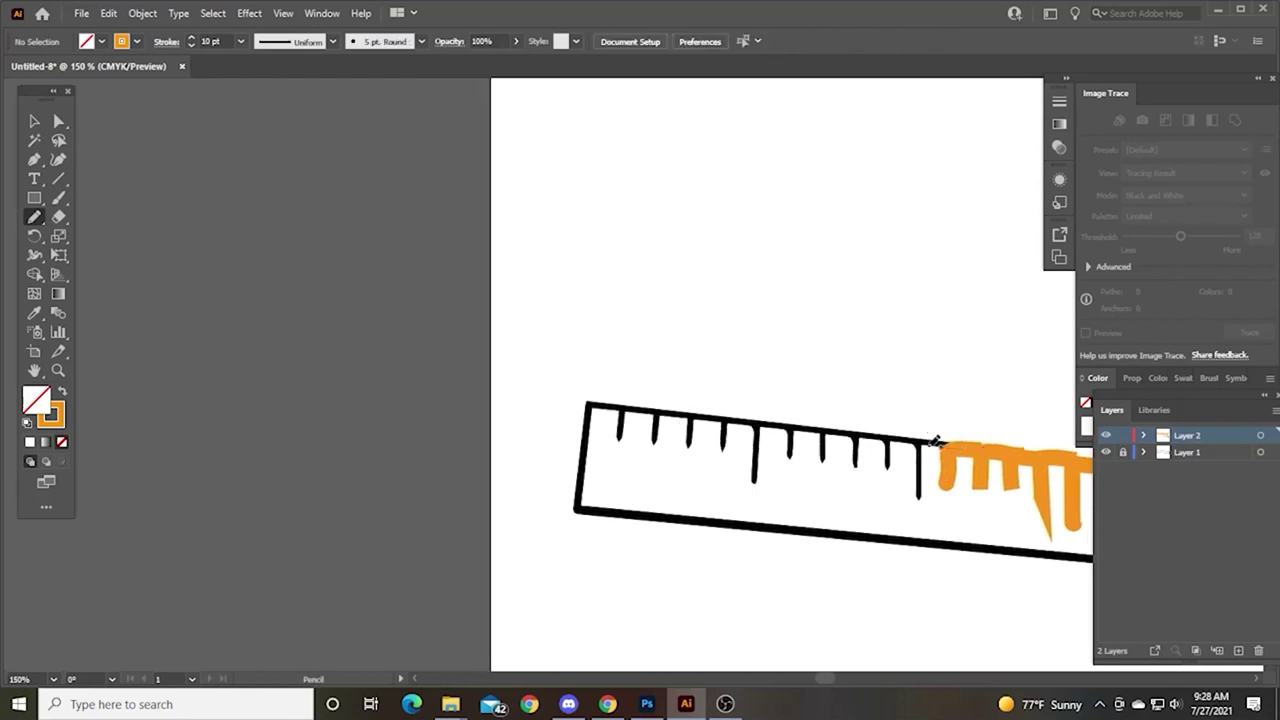
- Trace the ticks and upper edge from the ruler's middle toward its square end, undoing a faulty stroke
scroll(960, 445, left, 2)
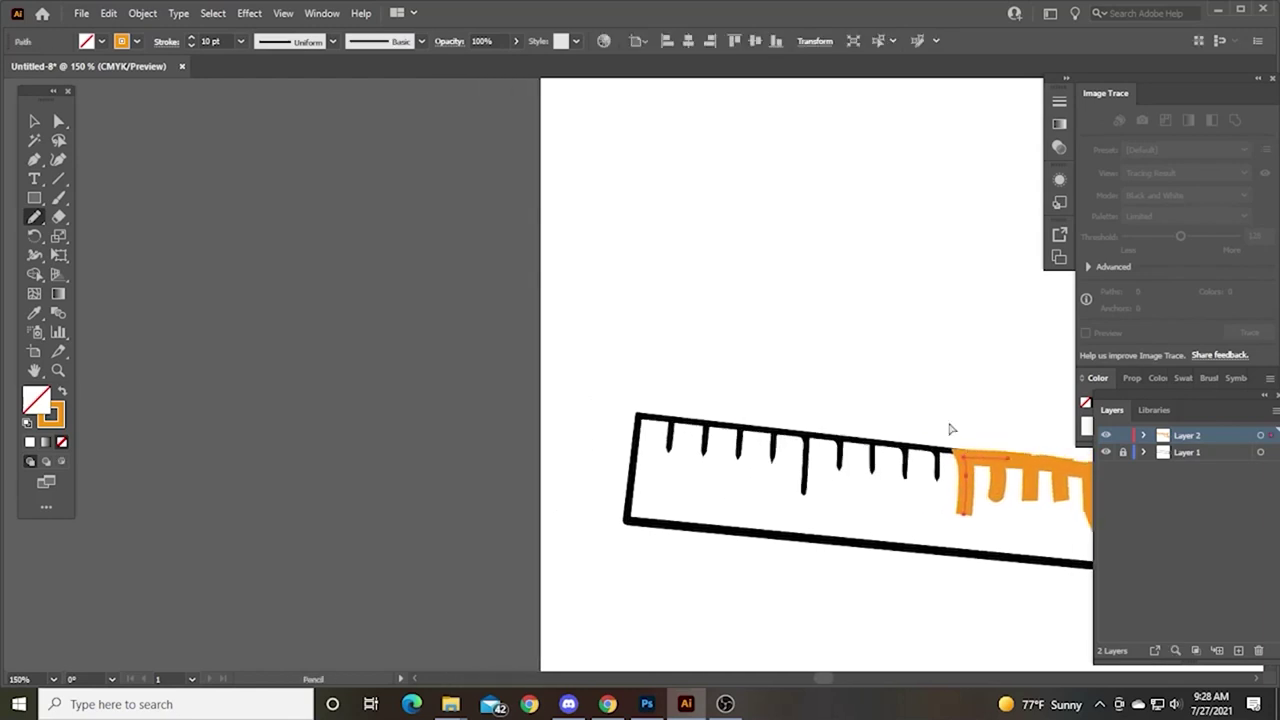
drag(945, 450, 937, 485)
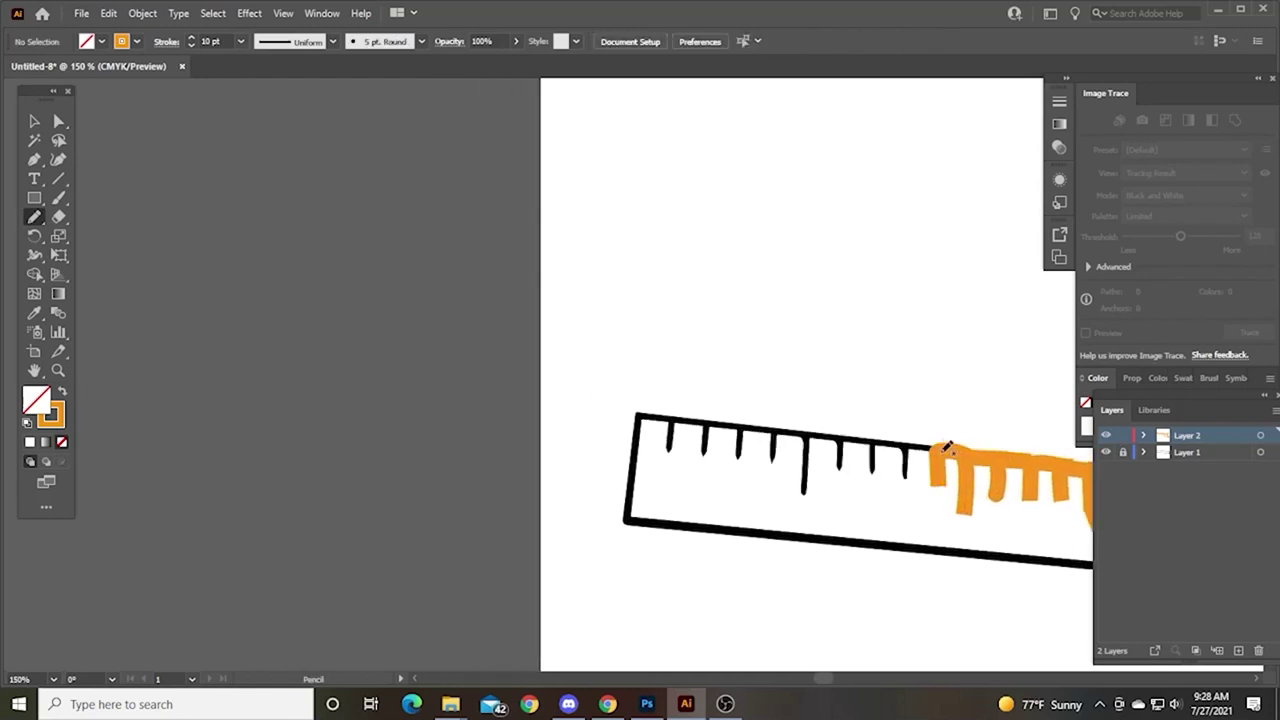
drag(907, 450, 904, 477)
mouse_move(892, 428)
mouse_down()
mouse_move(945, 440)
mouse_move(934, 430)
mouse_up()
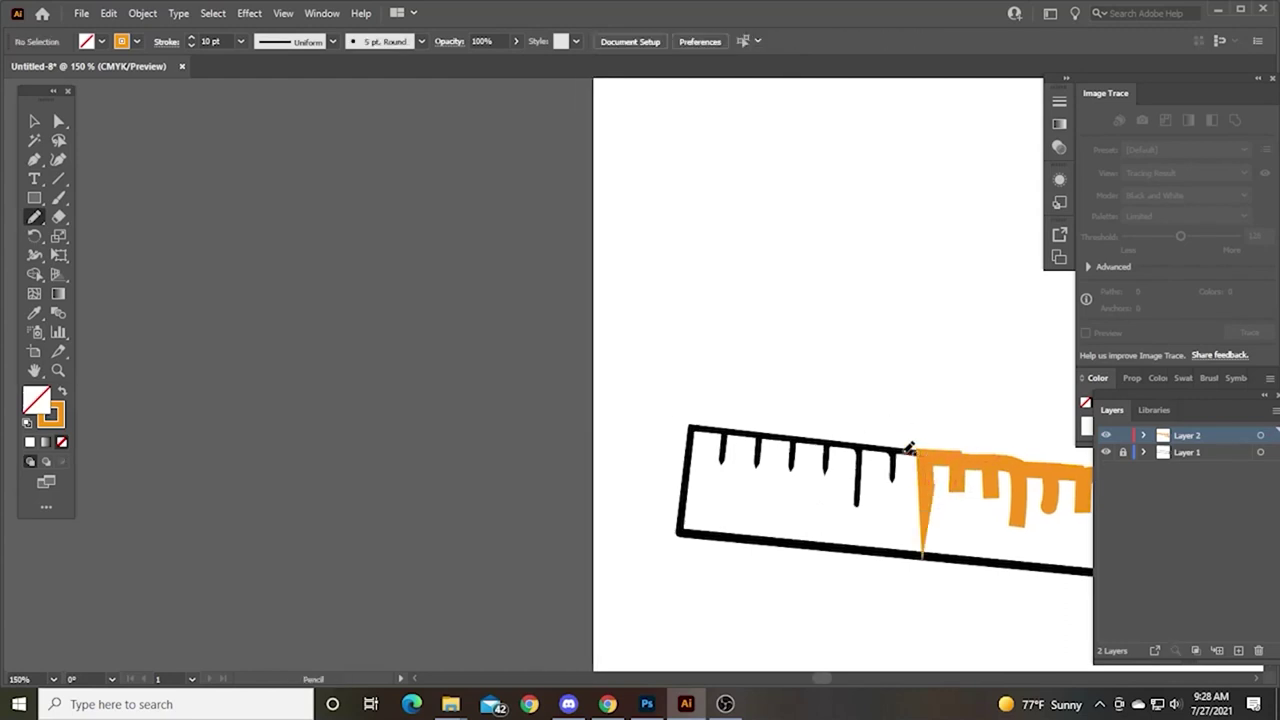
mouse_move(895, 470)
mouse_down()
mouse_move(892, 486)
mouse_move(843, 446)
mouse_move(853, 516)
mouse_up()
ctrl+click(894, 480)
key(ctrl+z)
ctrl+click(897, 415)
mouse_move(830, 445)
mouse_down()
mouse_move(921, 443)
mouse_move(920, 468)
mouse_move(920, 444)
mouse_move(892, 438)
mouse_move(884, 467)
mouse_move(901, 441)
mouse_up()
- Trace the remaining ticks, the ruler's square end and the rest of its long lower edge
ctrl+click(937, 426)
ctrl+click(928, 417)
ctrl+click(916, 424)
mouse_move(917, 436)
mouse_down()
mouse_move(896, 436)
mouse_move(829, 488)
mouse_move(666, 402)
mouse_move(682, 448)
mouse_up()
mouse_move(682, 447)
mouse_down()
mouse_move(400, 383)
mouse_move(622, 406)
mouse_up()
mouse_move(641, 400)
mouse_down()
mouse_move(377, 353)
mouse_move(760, 399)
mouse_up()
- Select all the orange traces over the ruler and set their opacity to 0%
key(v)
key(ctrl+minus)
key(ctrl+minus)
key(ctrl+minus)
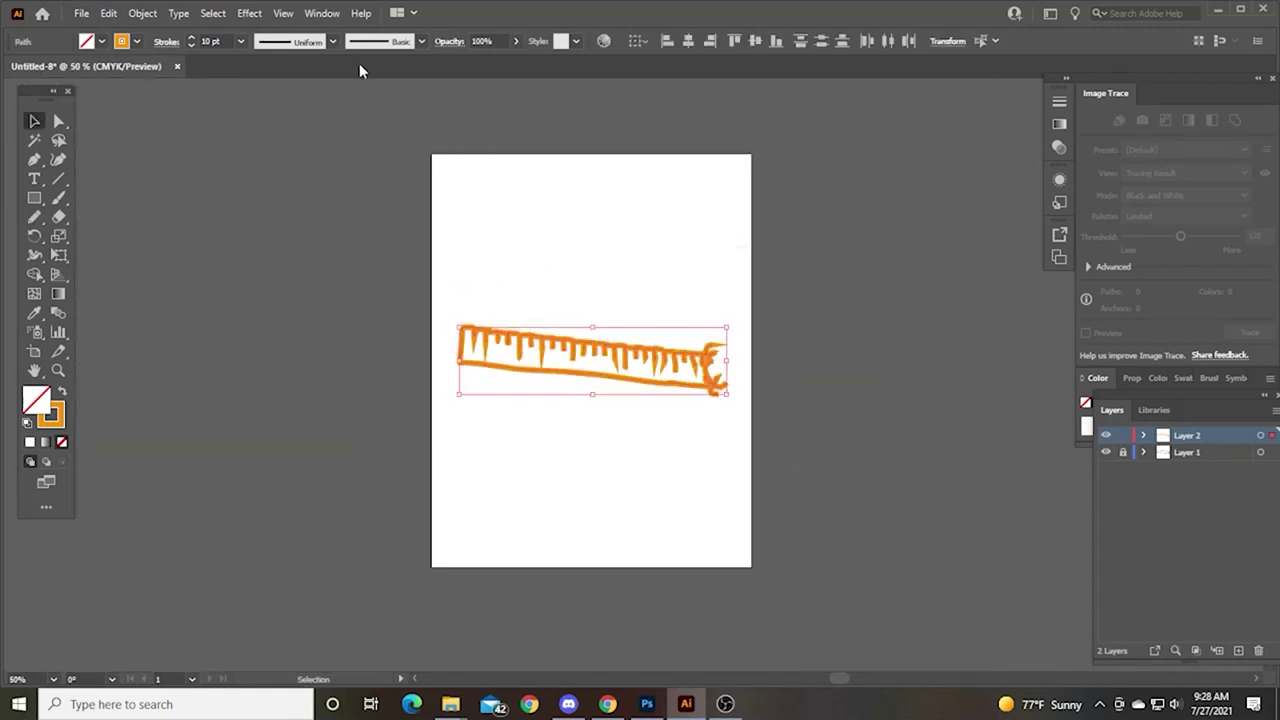
click(516, 41)
drag(516, 66, 346, 71)
click(400, 168)
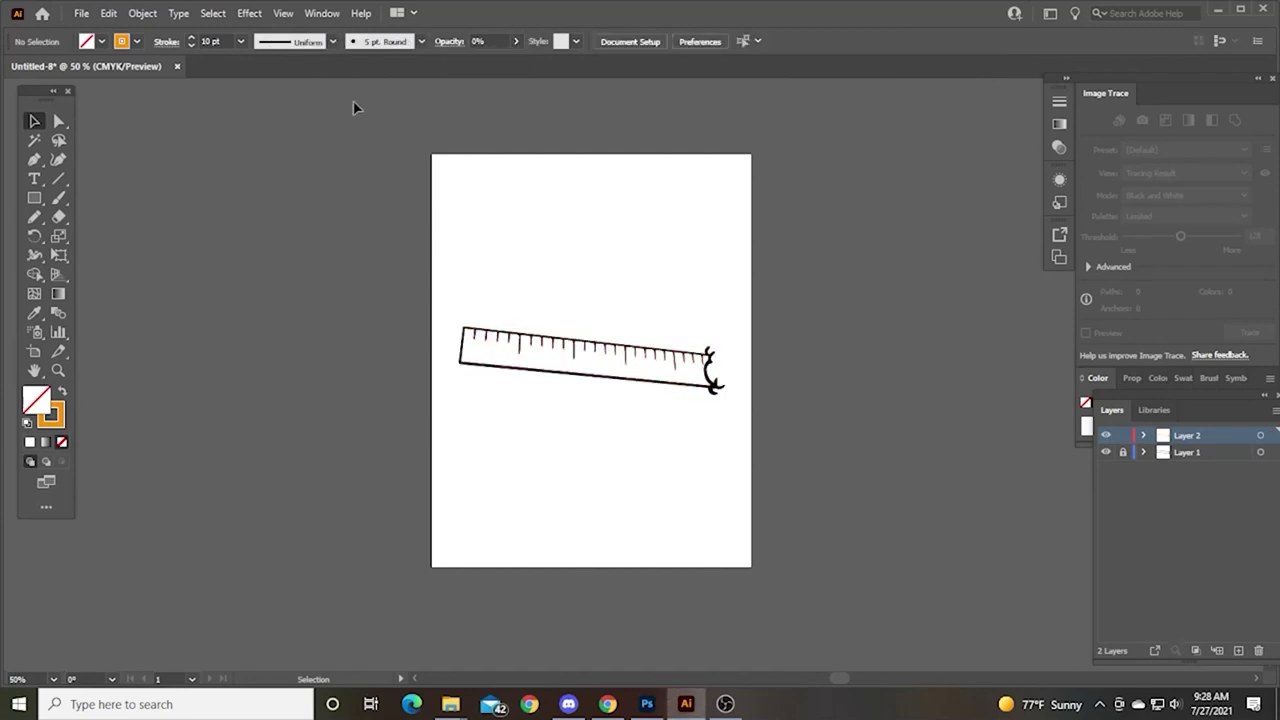
- Save the document as an SVG file named Ruler with the default SVG options
key(ctrl+s)
text(Ruler)
key(Tab)
key(s)
key(Return)
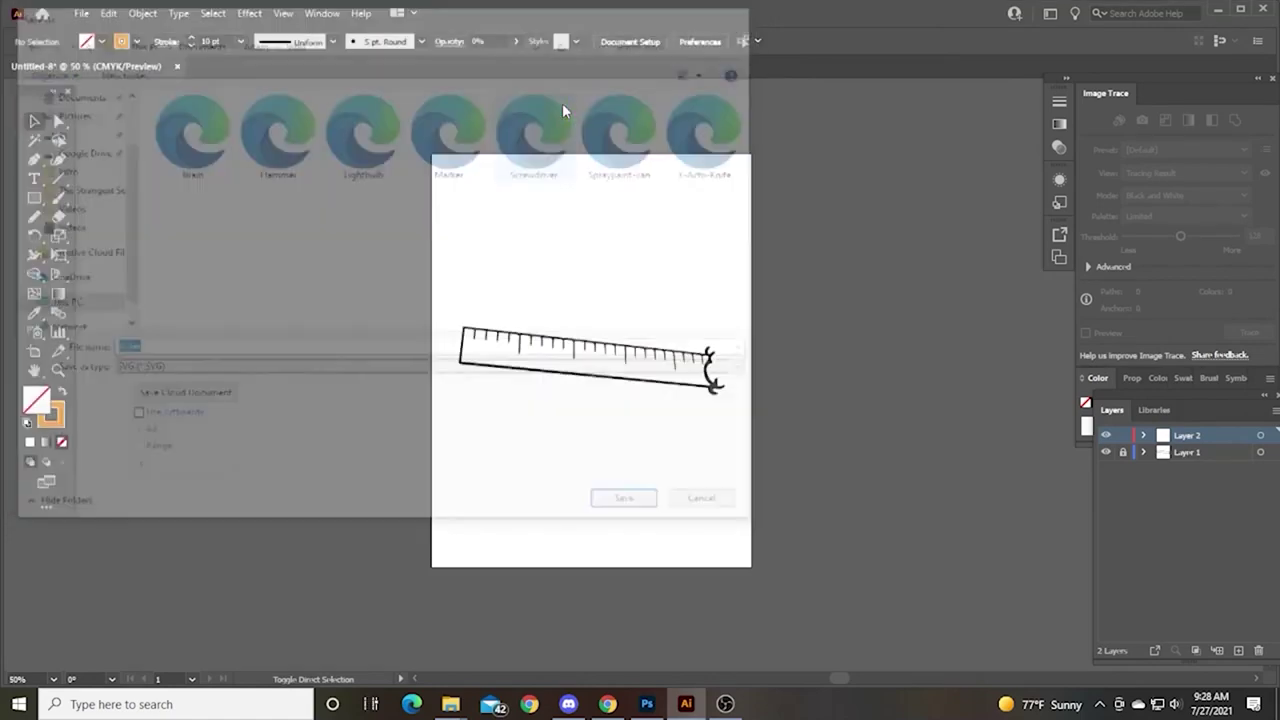
key(Return)
- Launch VideoScribe, dismiss the What's New notice and create a new scribe
click(194, 706)
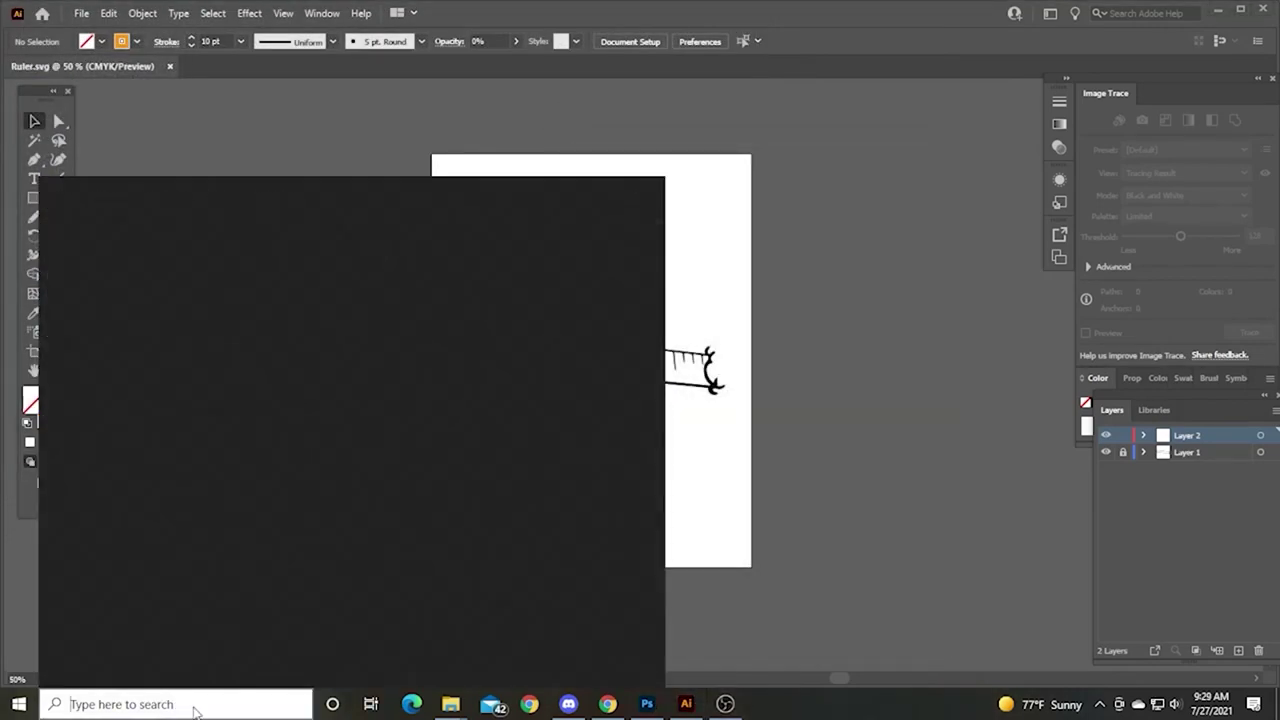
text(vi)
key(Return)
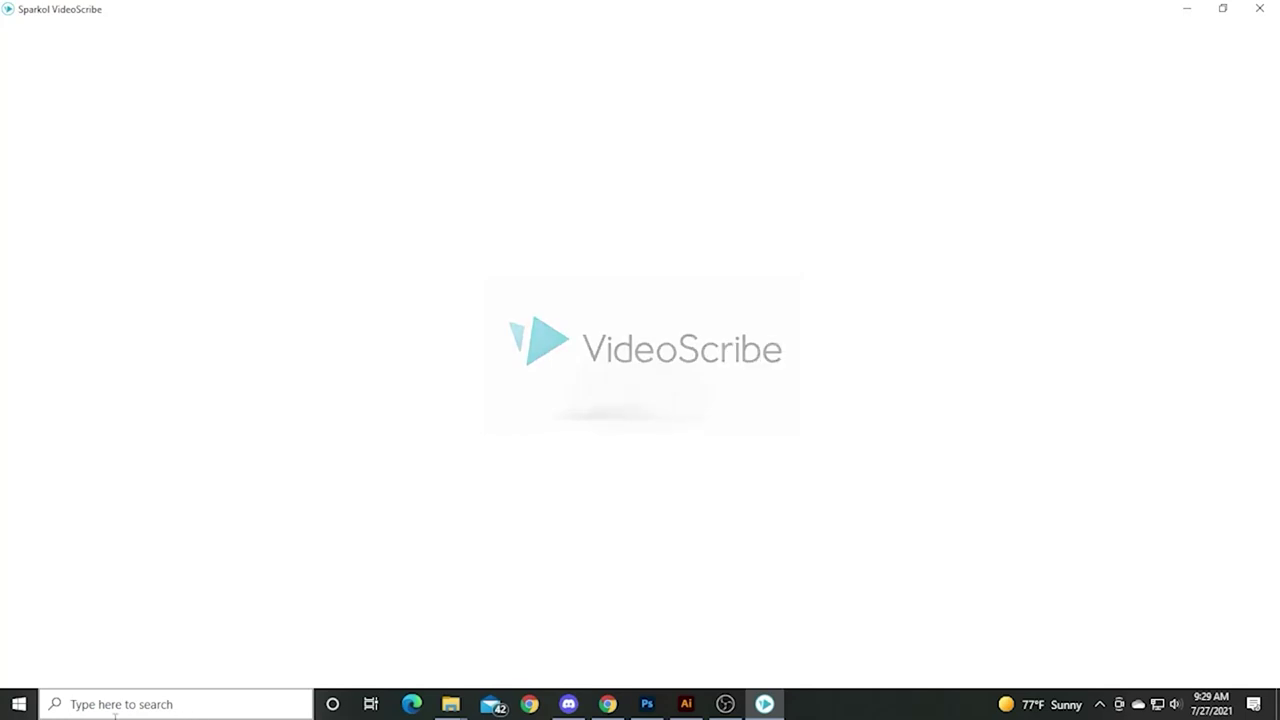
click(866, 396)
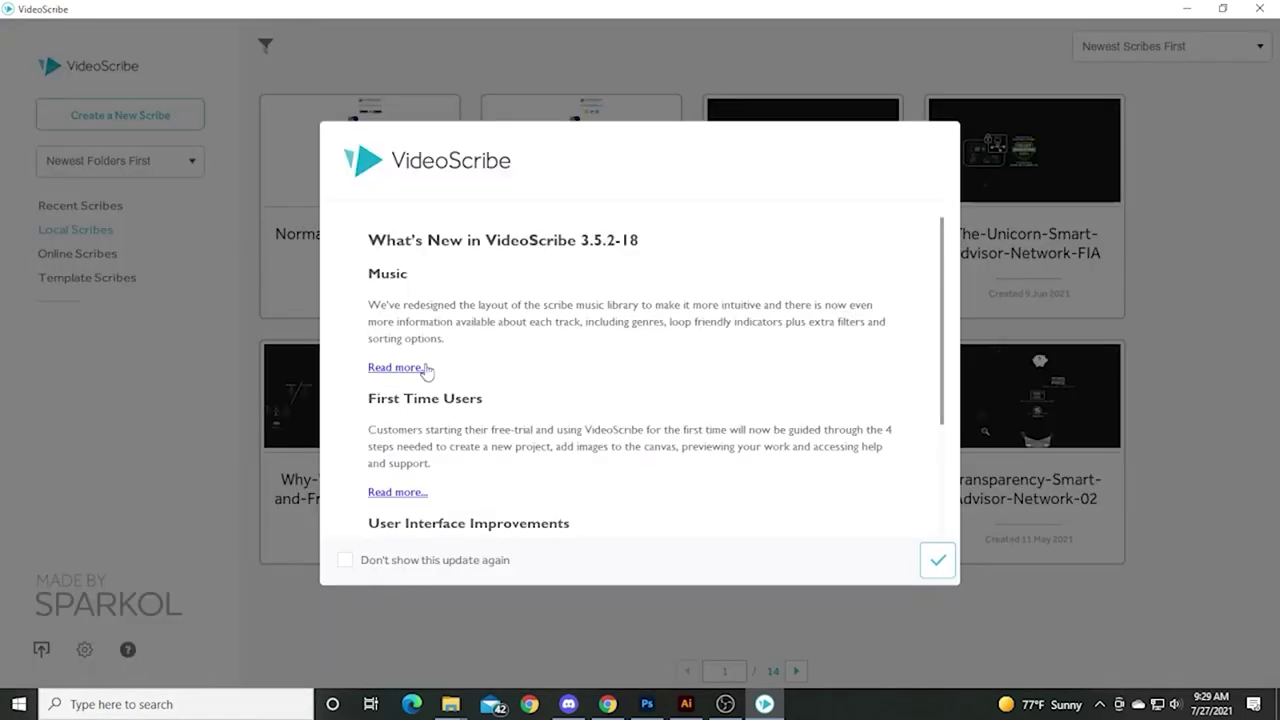
click(922, 564)
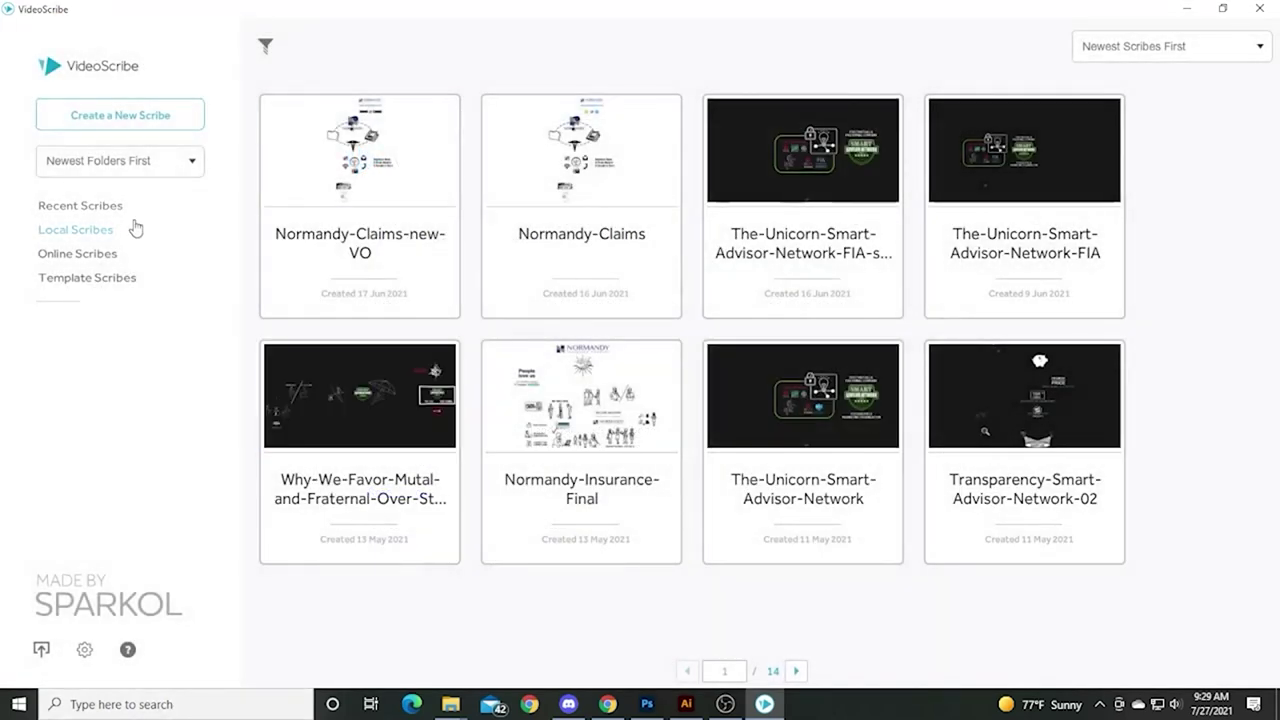
click(200, 112)
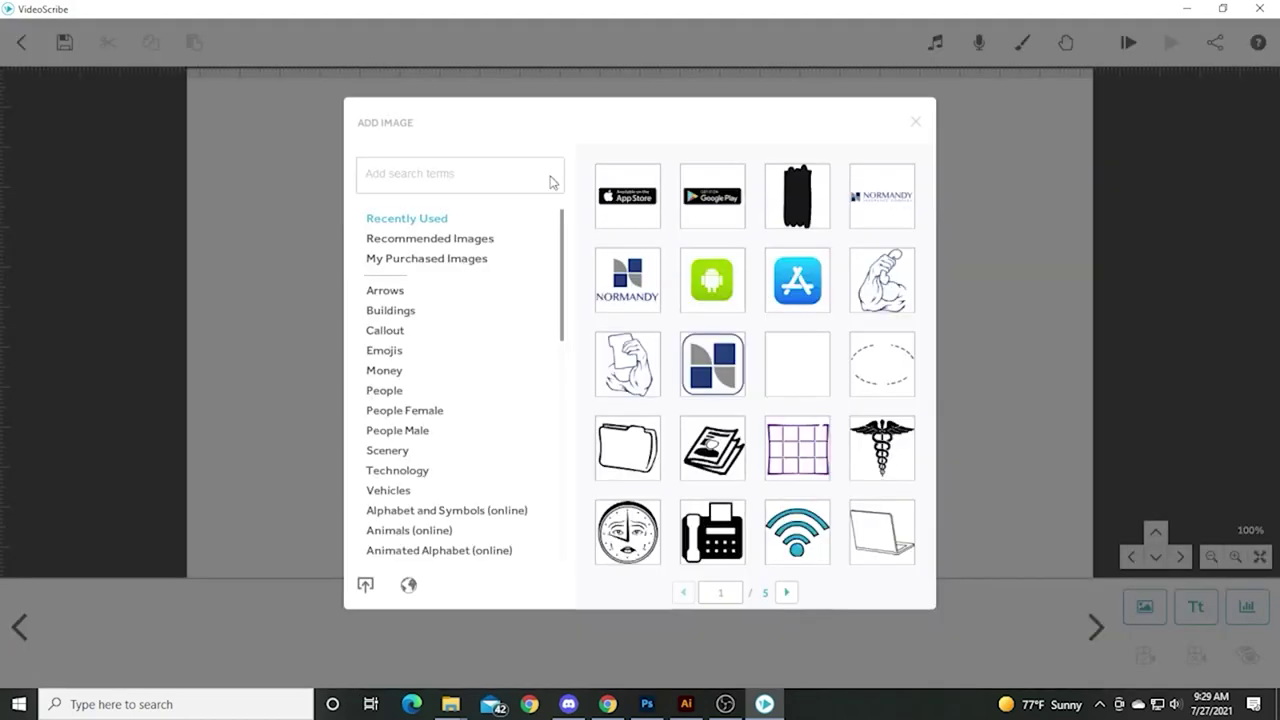
- Import the Brain image file from the Intro folder onto the canvas
click(365, 584)
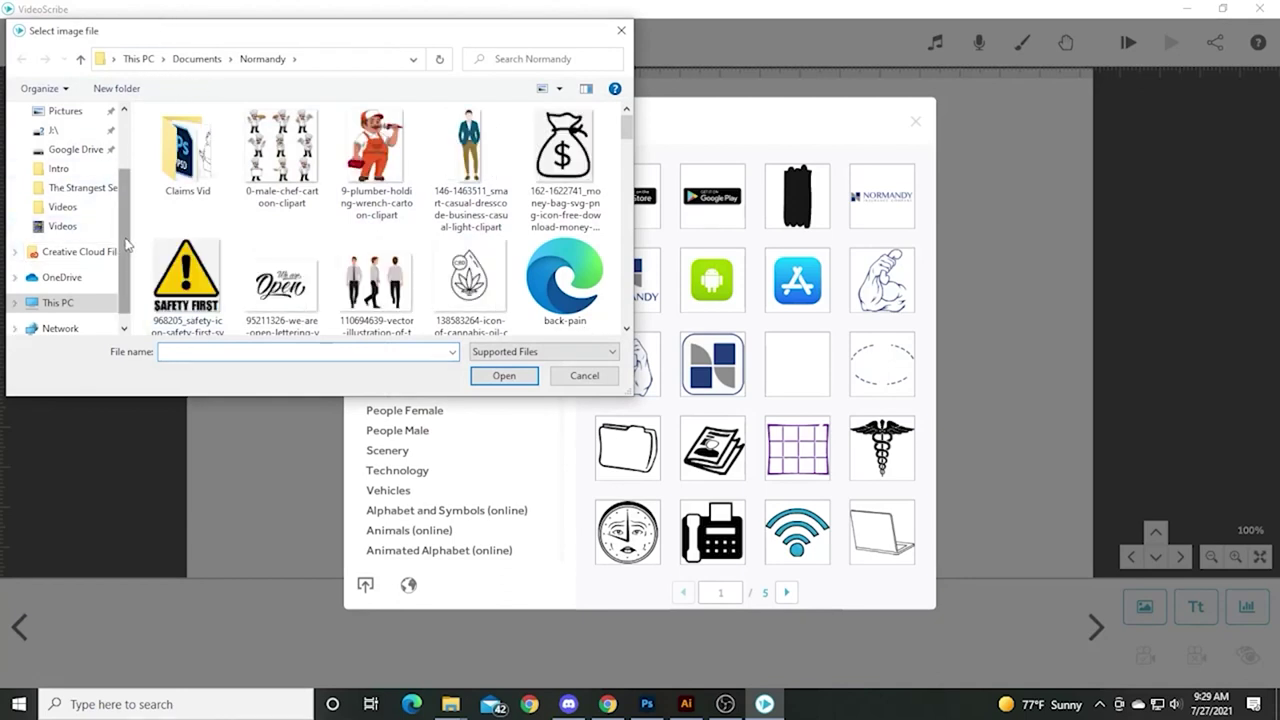
click(60, 168)
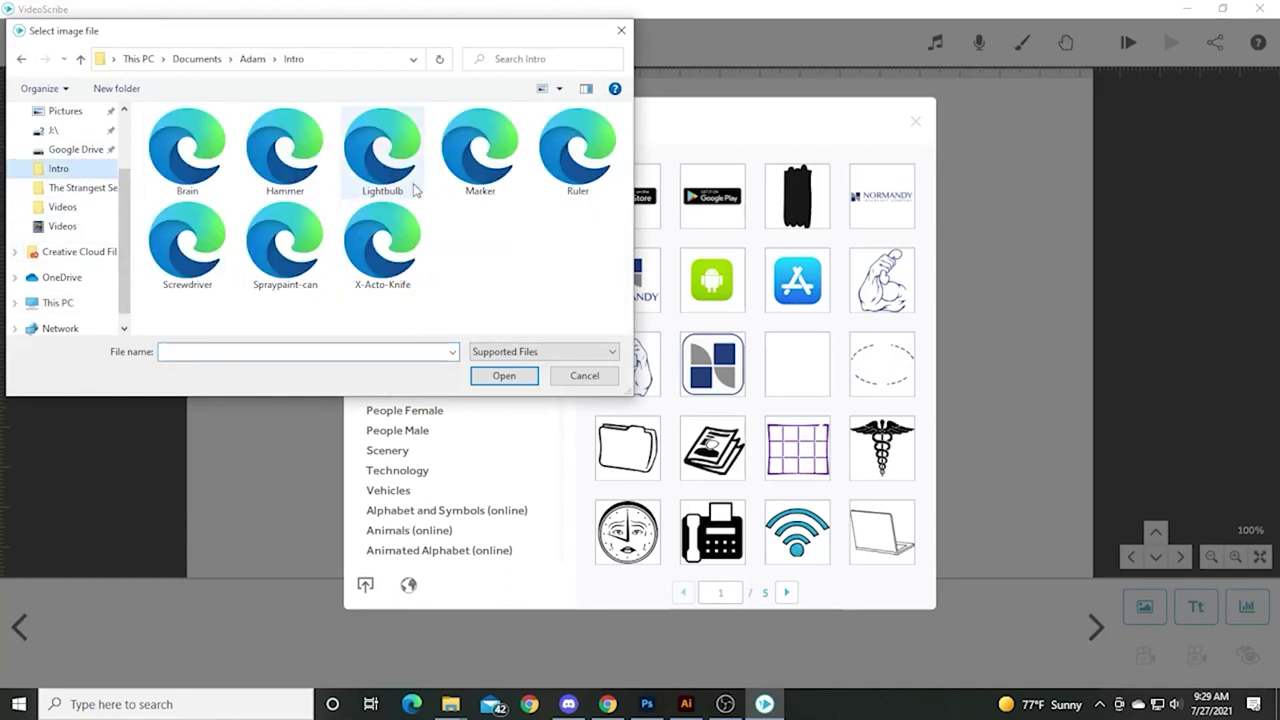
double_click(202, 174)
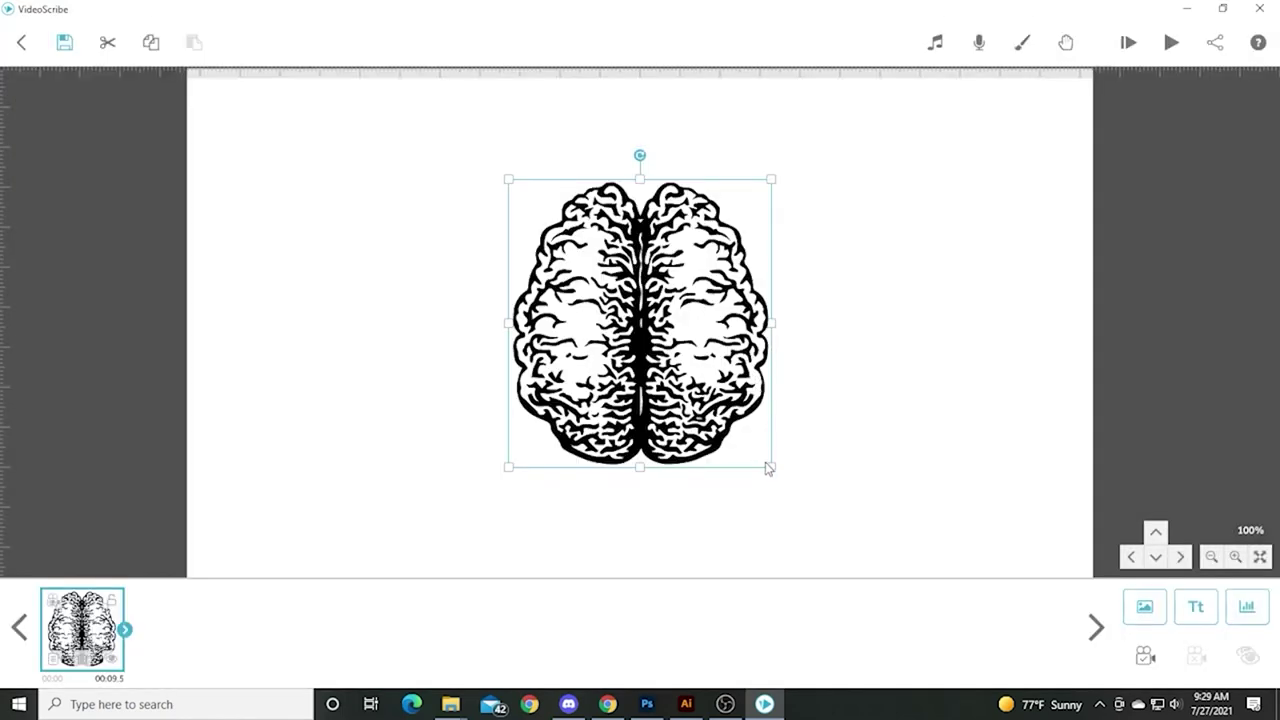
- Enlarge the brain to nearly the full canvas height and set the camera to the current position
drag(767, 470, 875, 561)
click(1144, 656)
- Set the brain image's animate time to 5 seconds in its drawing options
click(58, 660)
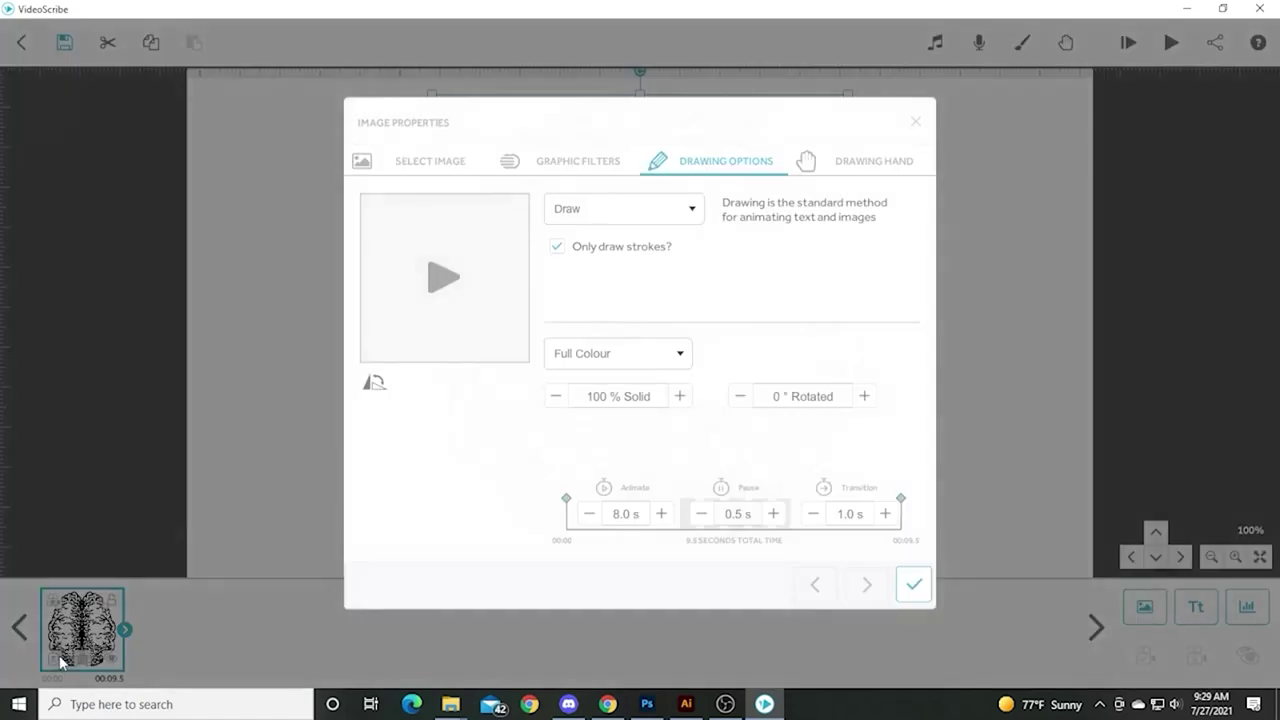
click(591, 514)
click(591, 514)
click(591, 514)
click(591, 514)
click(591, 514)
click(591, 514)
click(591, 514)
click(591, 514)
click(591, 514)
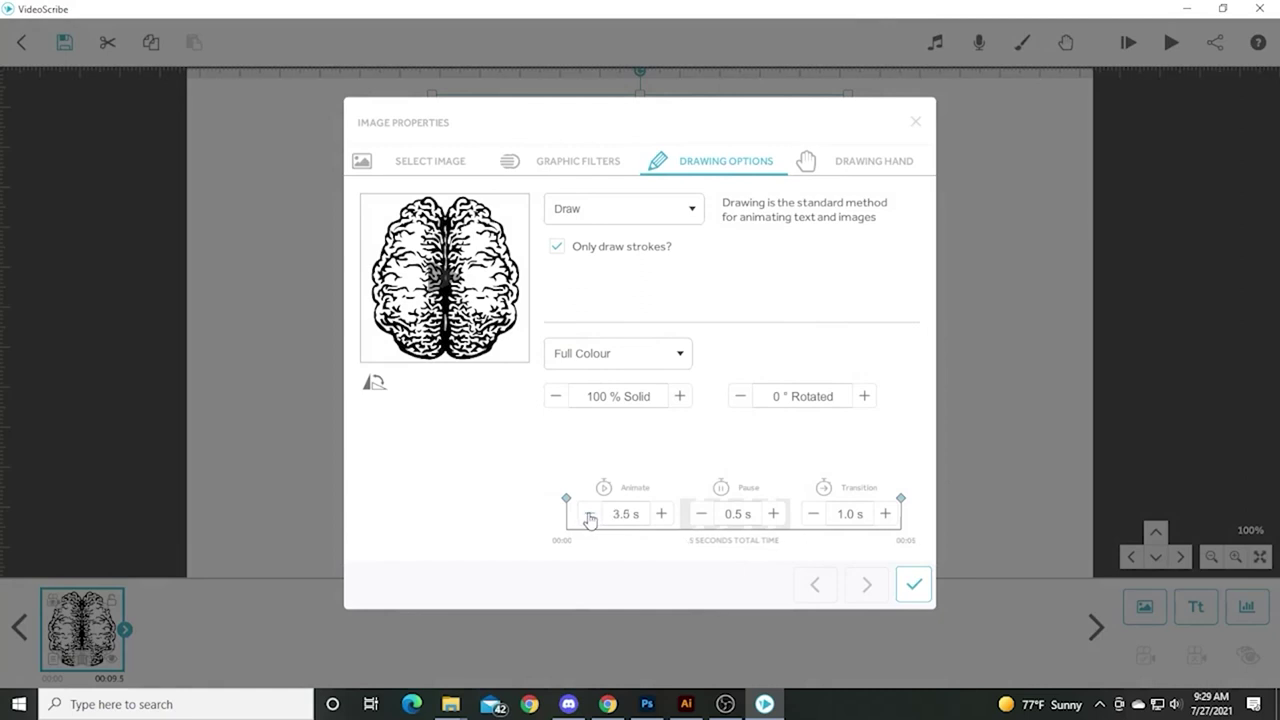
click(662, 514)
click(910, 581)
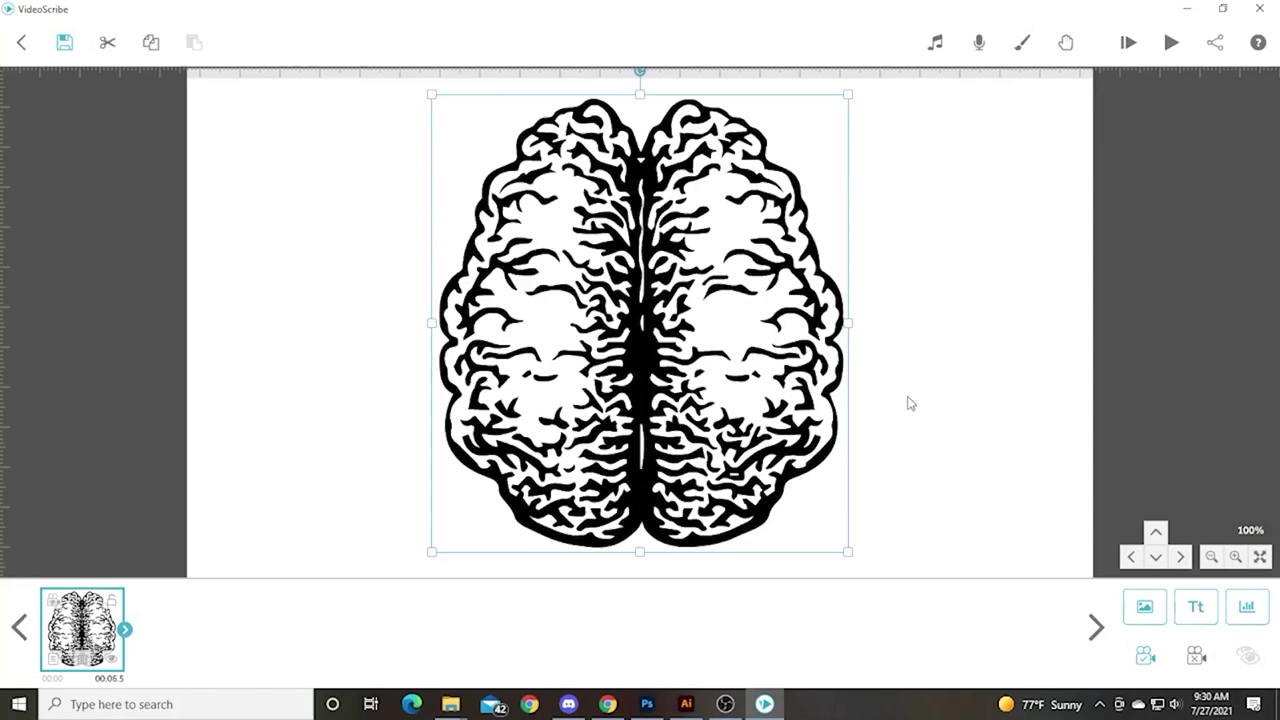
- Import the Spraypaint-can image file from the Intro folder into the scribe
key(alt+Tab)
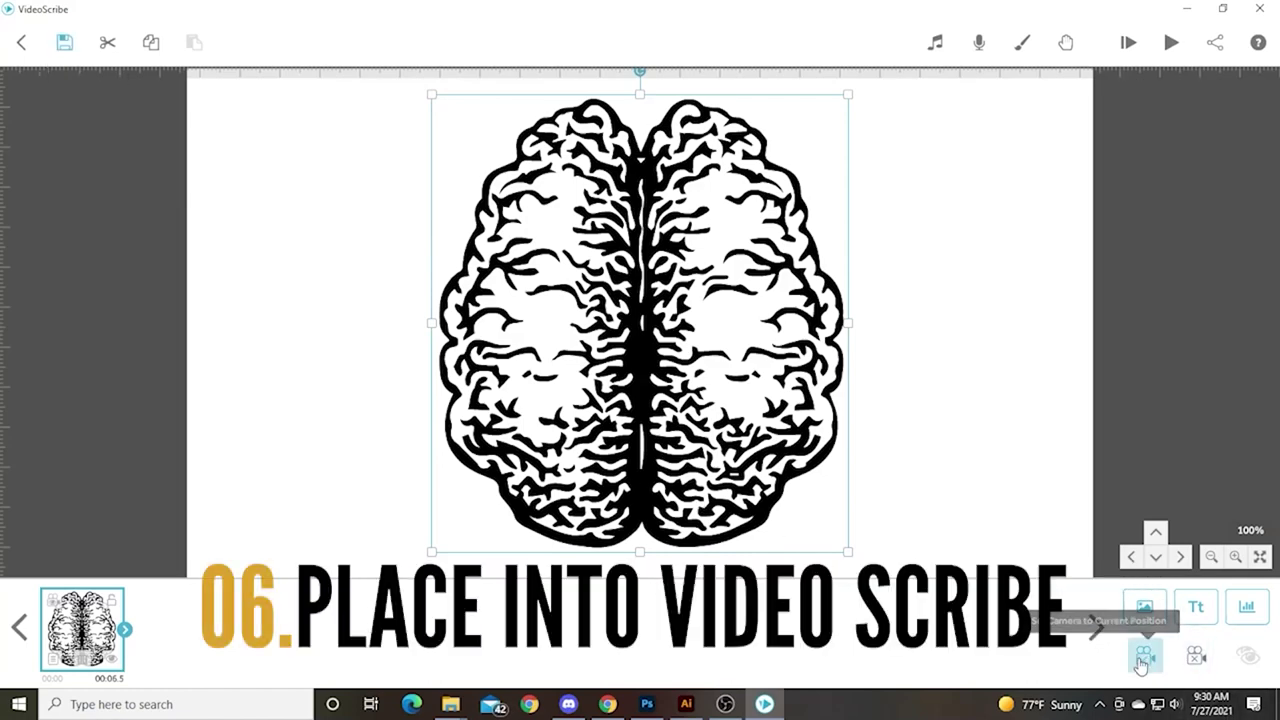
click(1144, 606)
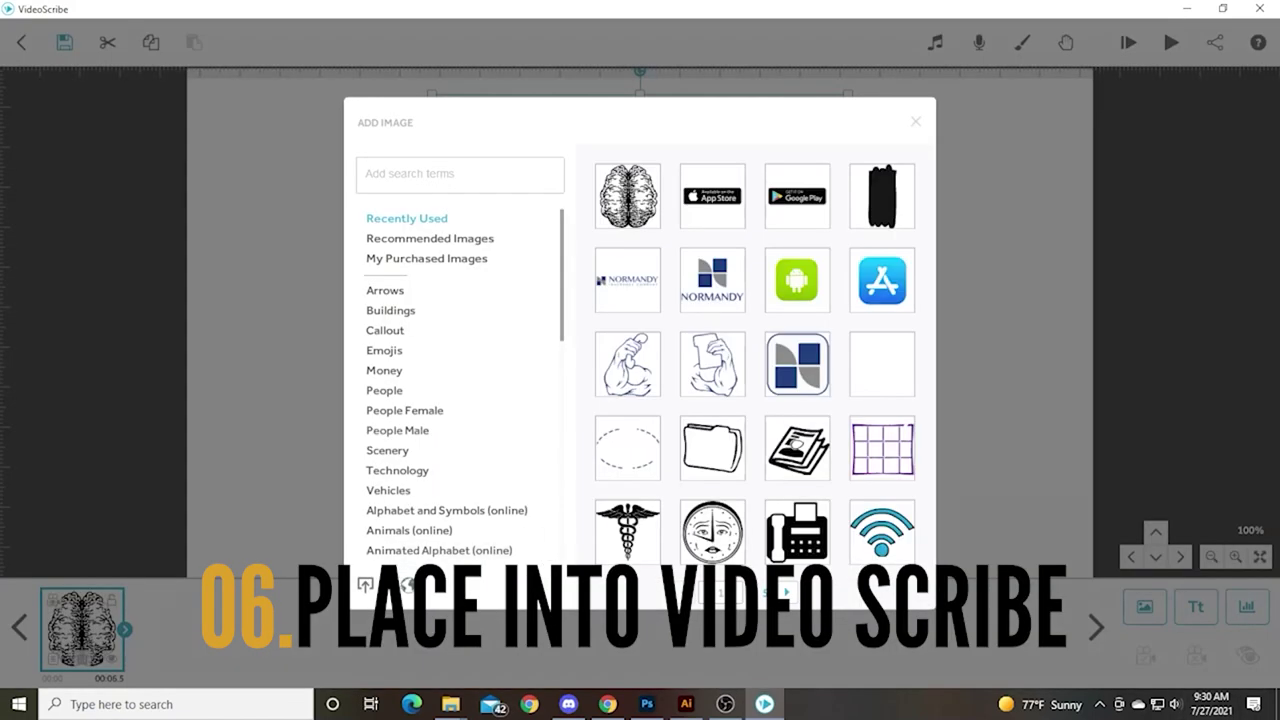
click(365, 585)
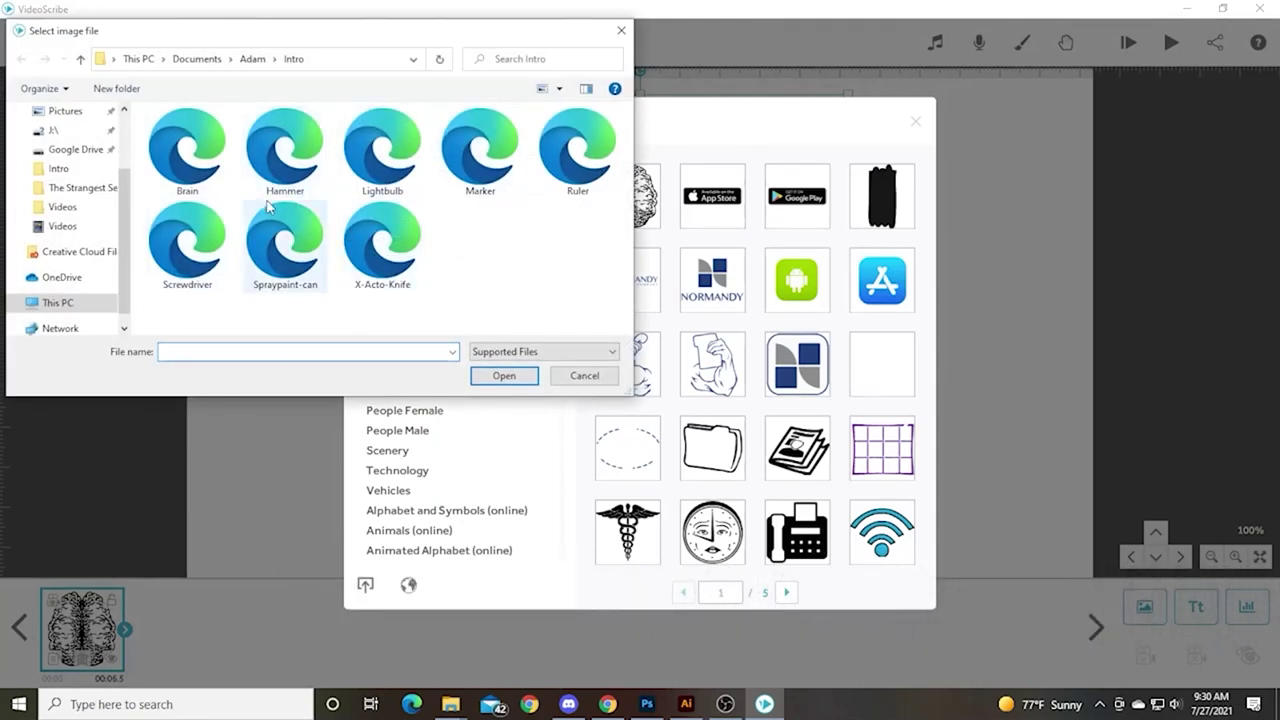
click(276, 248)
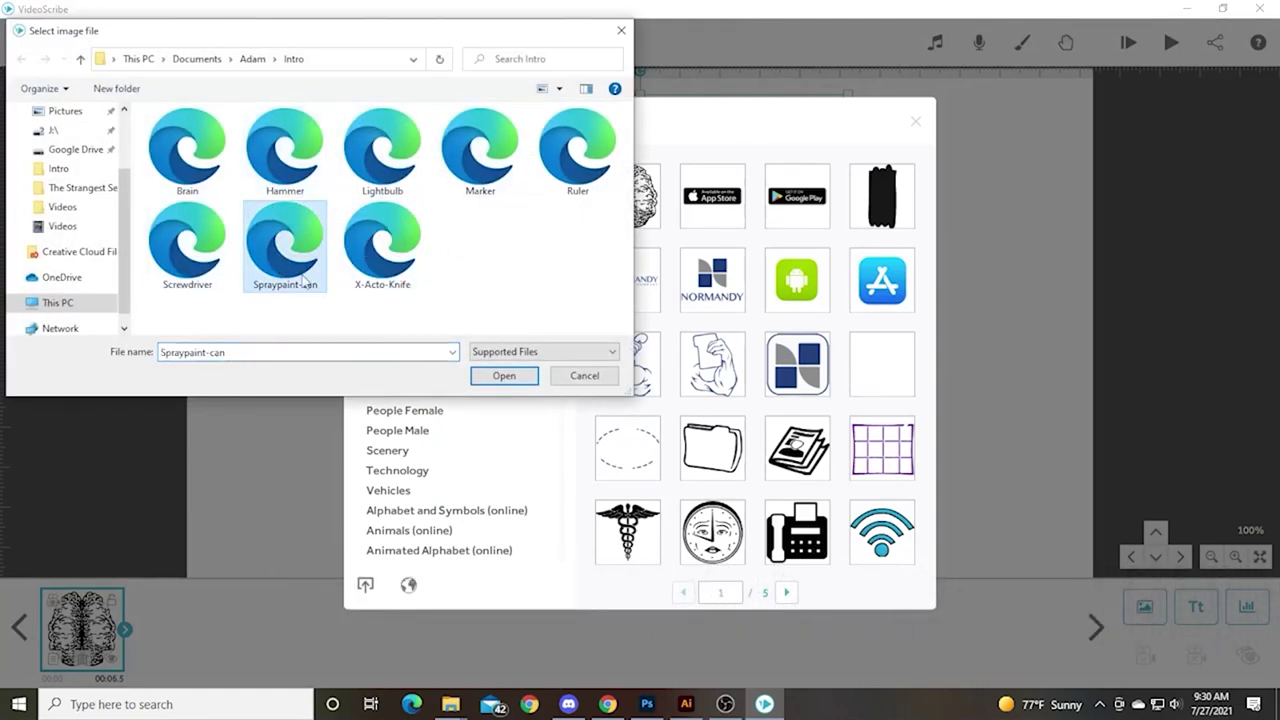
click(525, 378)
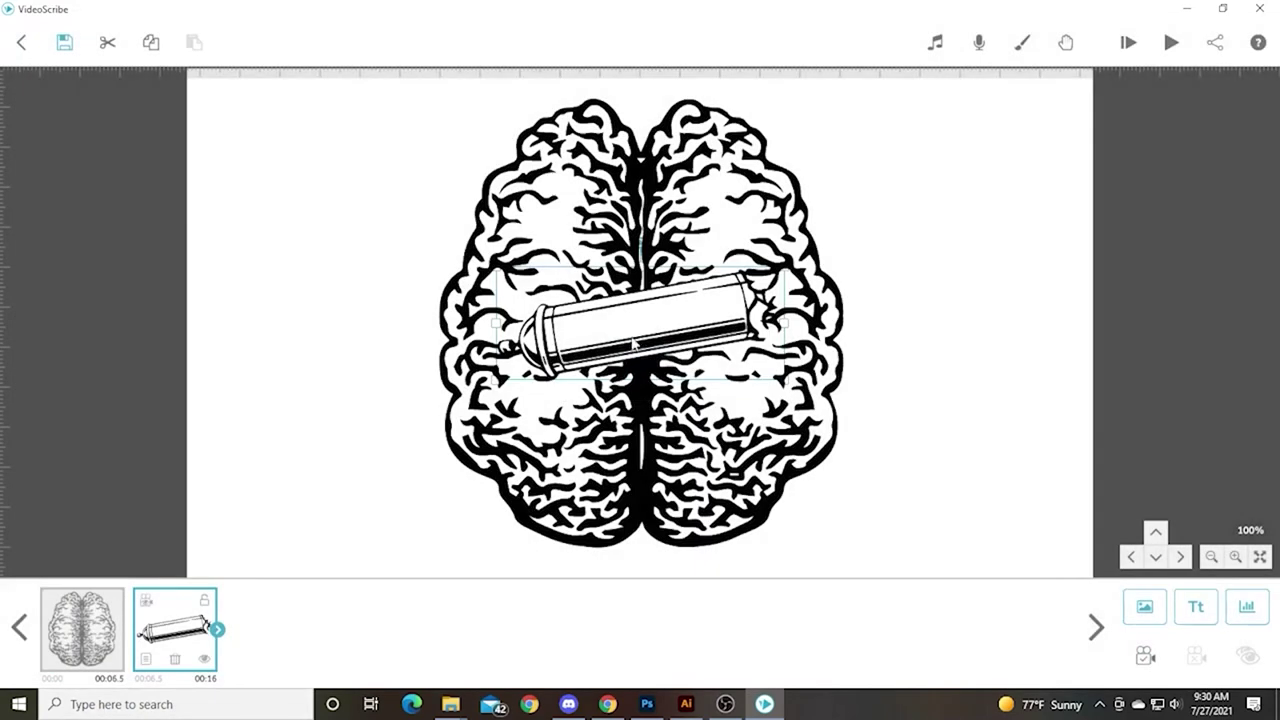
- Move the spray can over the brain's lower-left edge and enlarge it
mouse_move(598, 356)
mouse_down()
mouse_move(361, 502)
mouse_move(383, 462)
mouse_up()
mouse_move(553, 385)
mouse_down()
mouse_move(575, 382)
mouse_move(605, 425)
mouse_move(570, 410)
mouse_move(493, 427)
mouse_move(474, 418)
mouse_move(480, 407)
mouse_move(486, 457)
mouse_move(518, 453)
mouse_up()
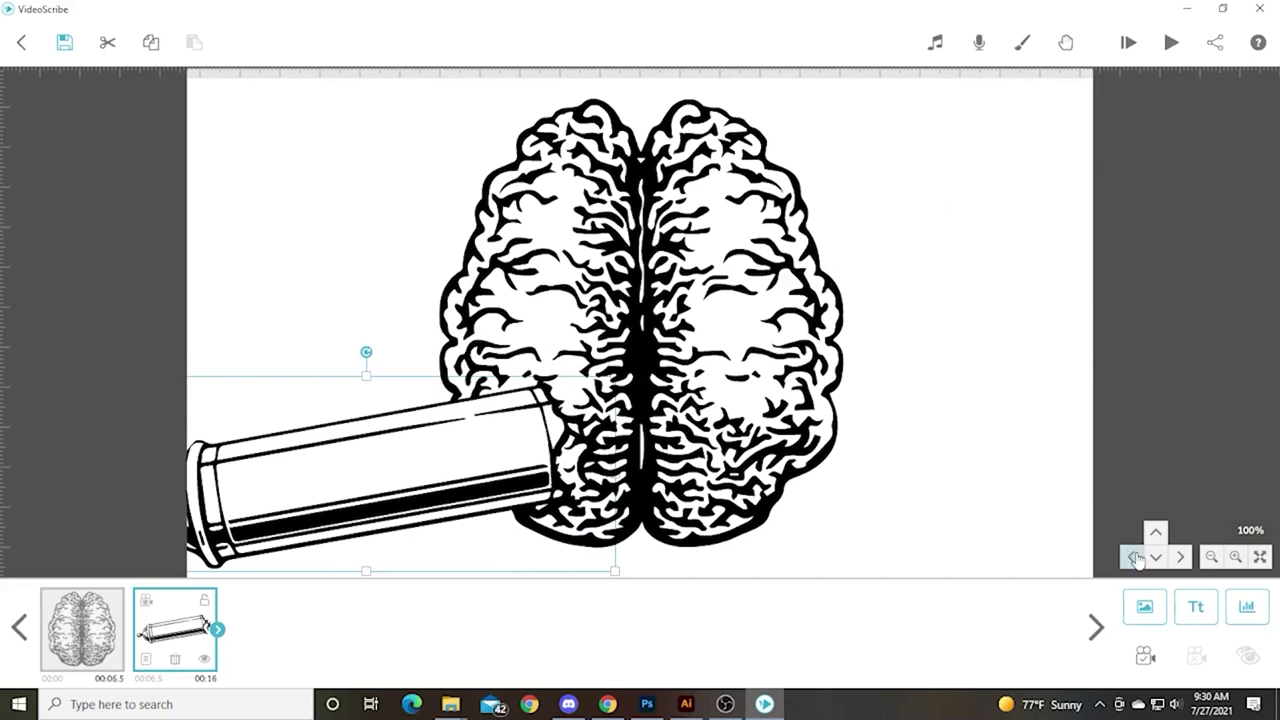
- Scale the spray can down slightly at the brain's lower-left edge and frame both images in a 75% view
click(1212, 558)
click(1212, 558)
click(1212, 558)
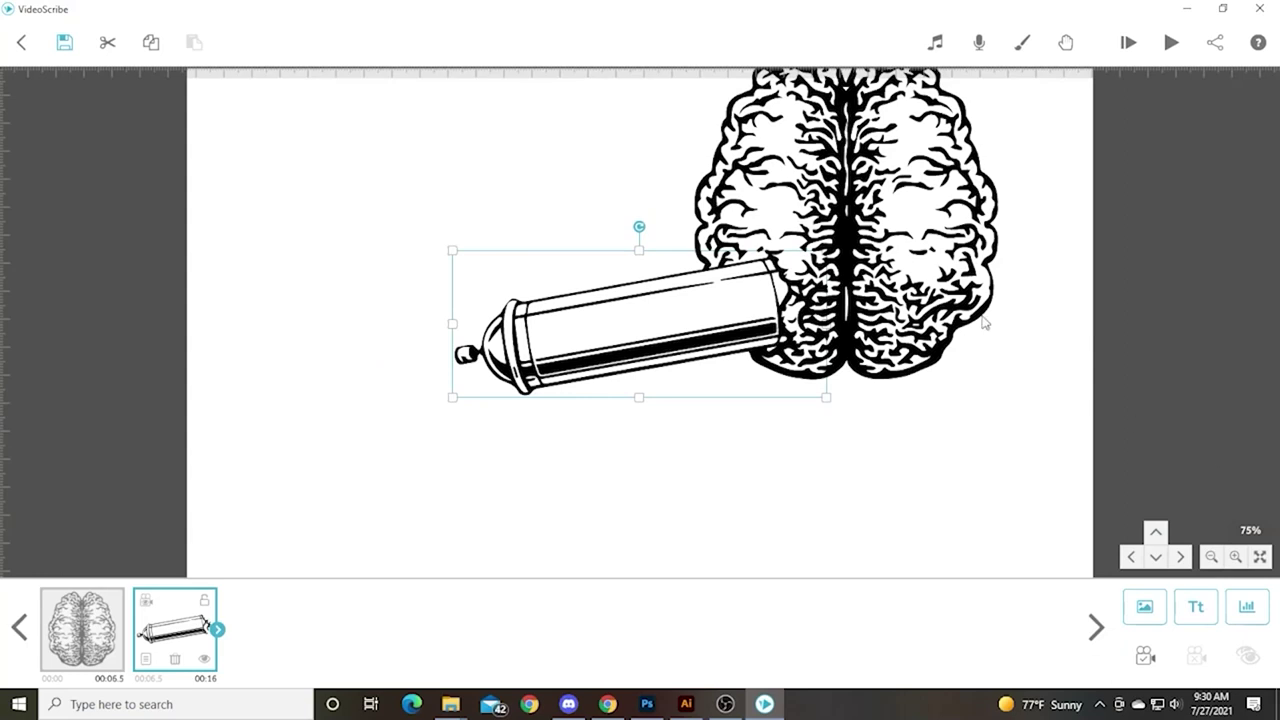
drag(983, 318, 764, 441)
click(556, 424)
drag(247, 368, 268, 383)
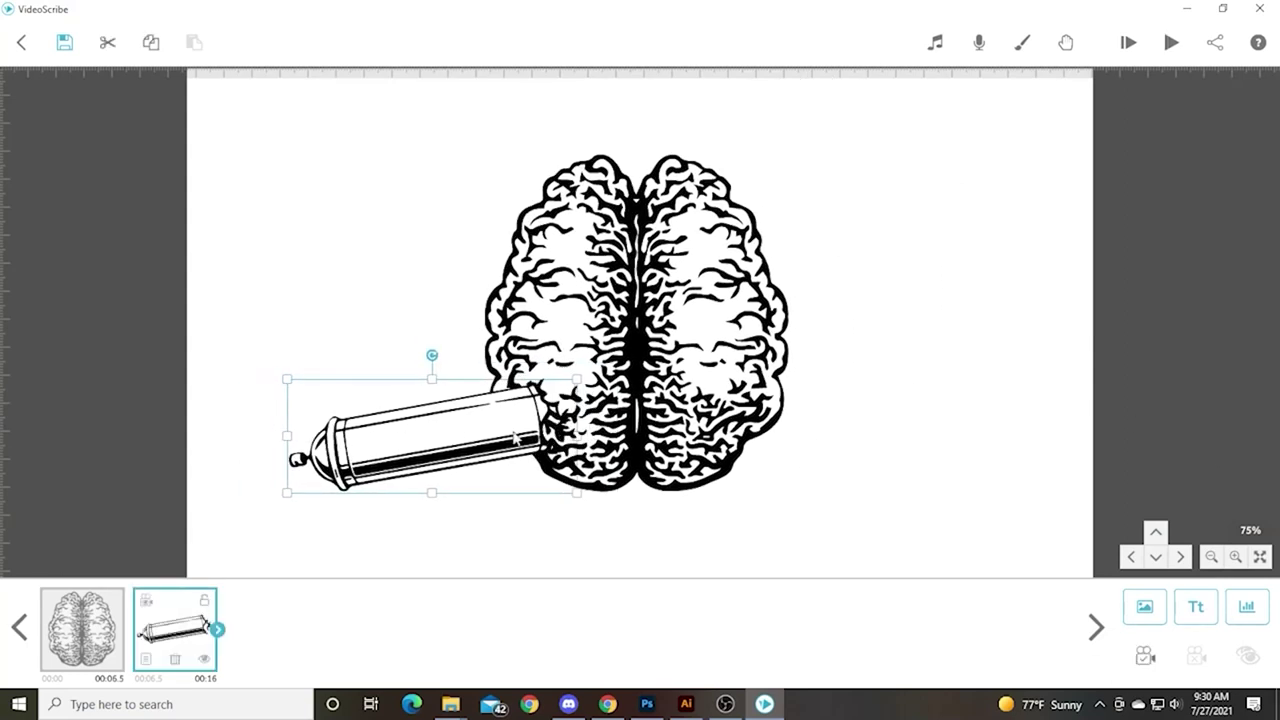
mouse_move(899, 457)
mouse_down()
mouse_move(923, 469)
mouse_move(920, 491)
mouse_up()
click(453, 473)
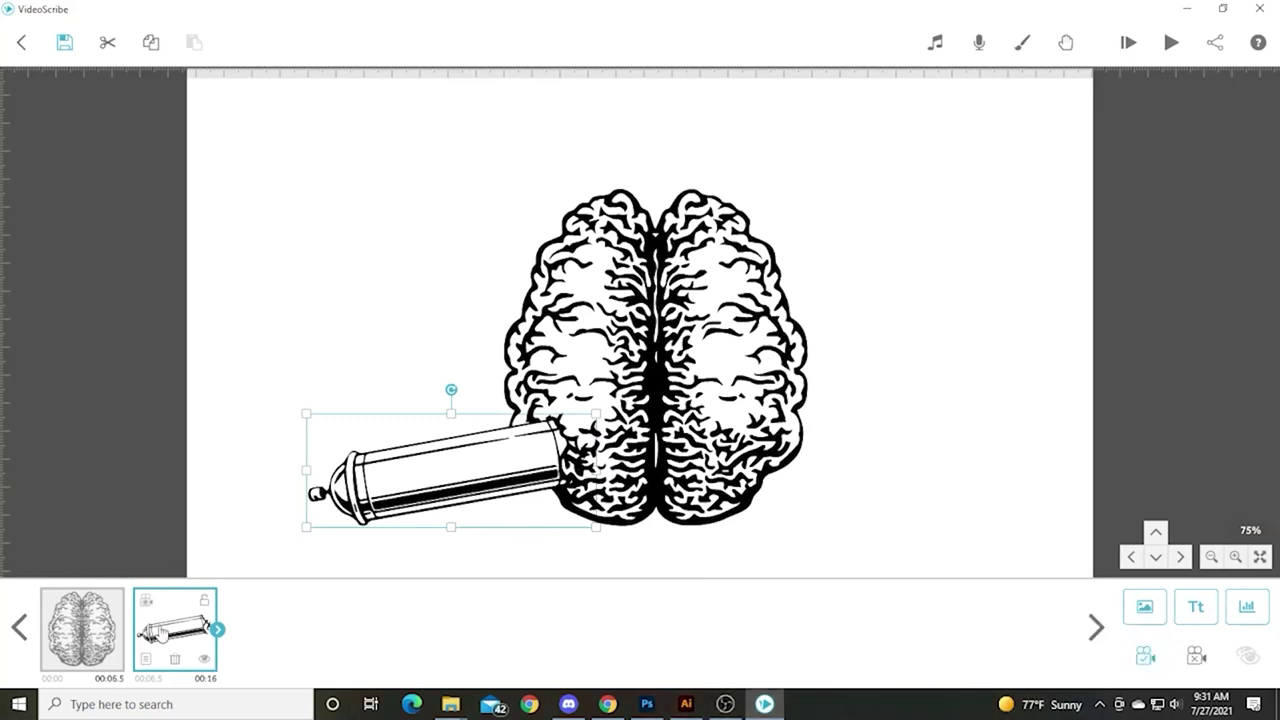
- Set the spray can's animate time to 2.5 seconds, with pause and transition at 0 seconds
click(148, 659)
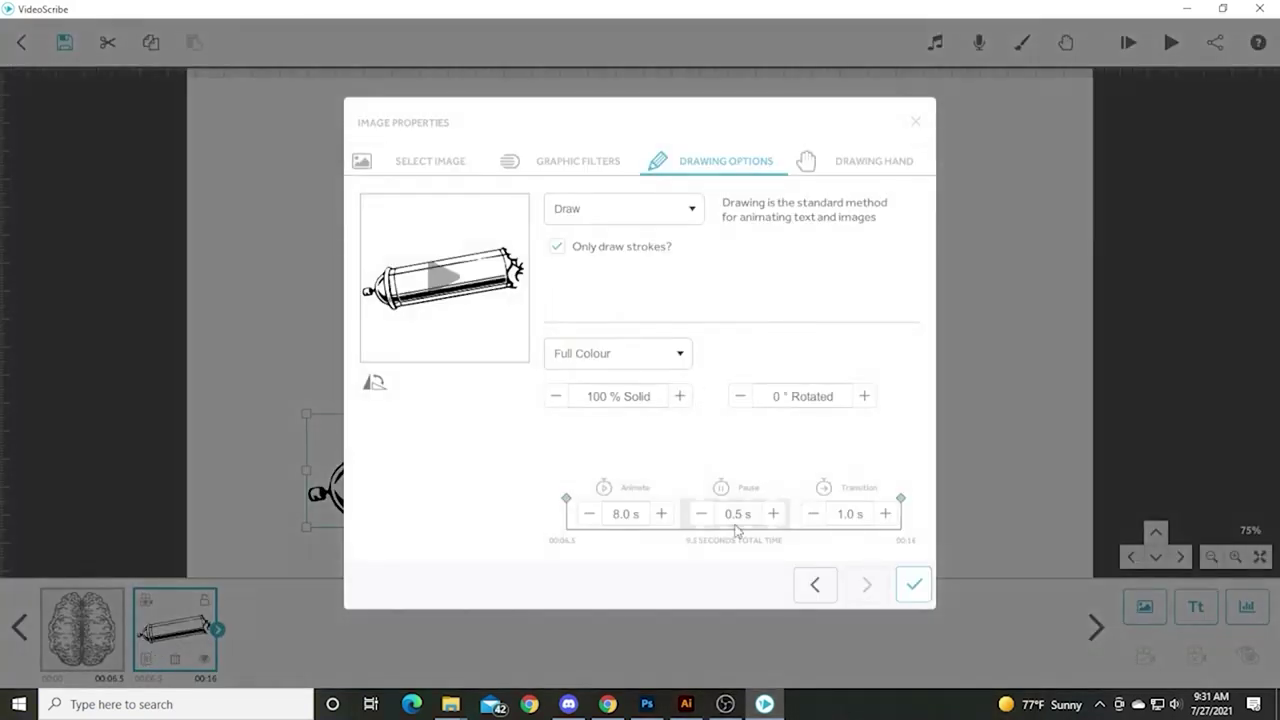
click(625, 514)
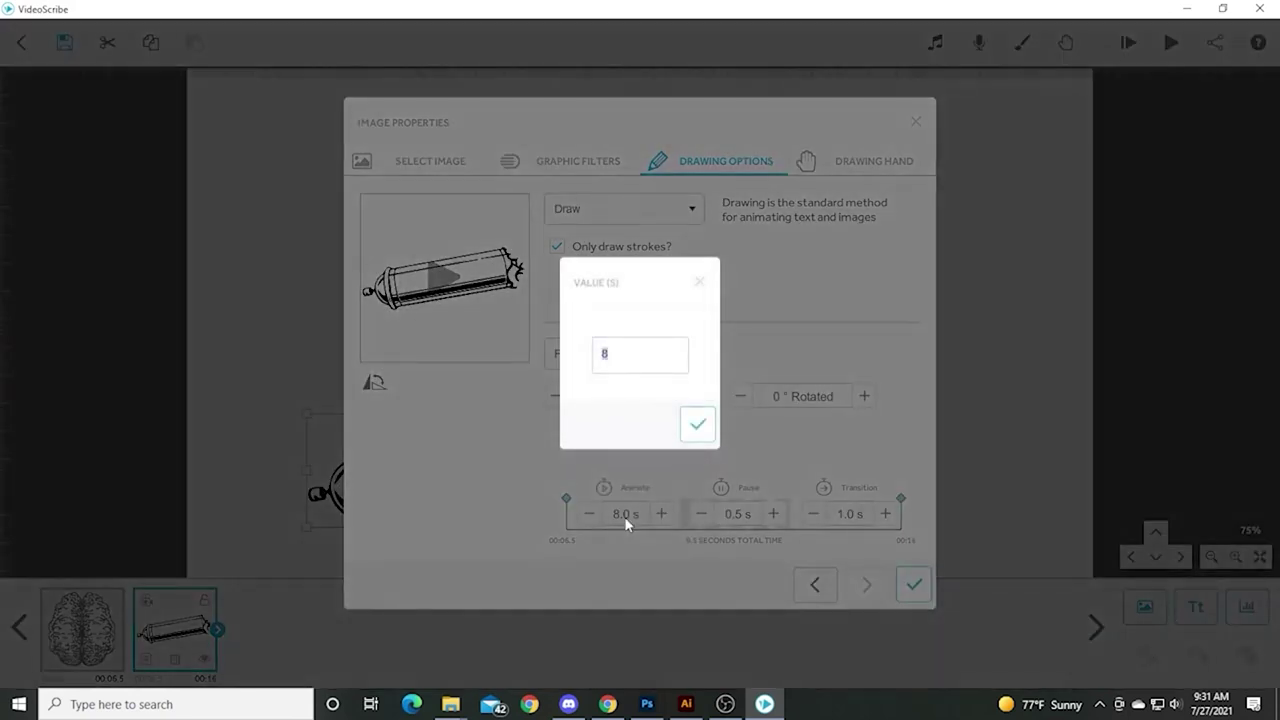
text(2.5)
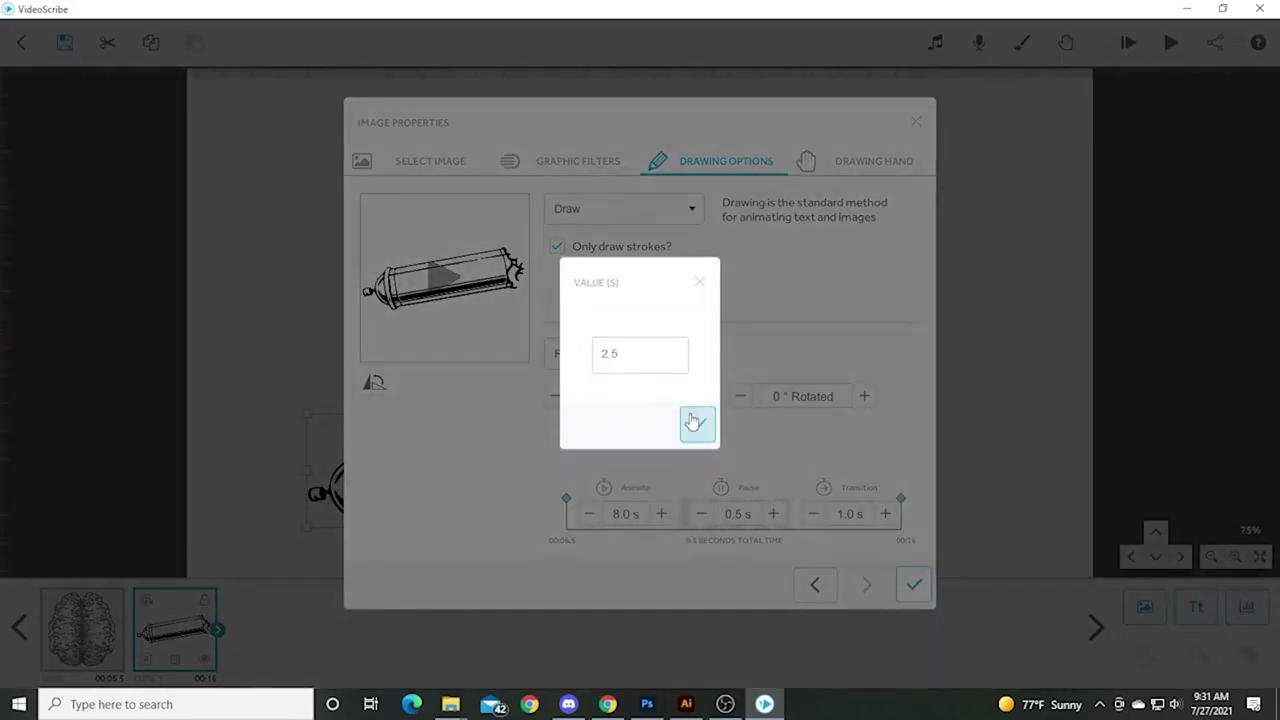
click(694, 422)
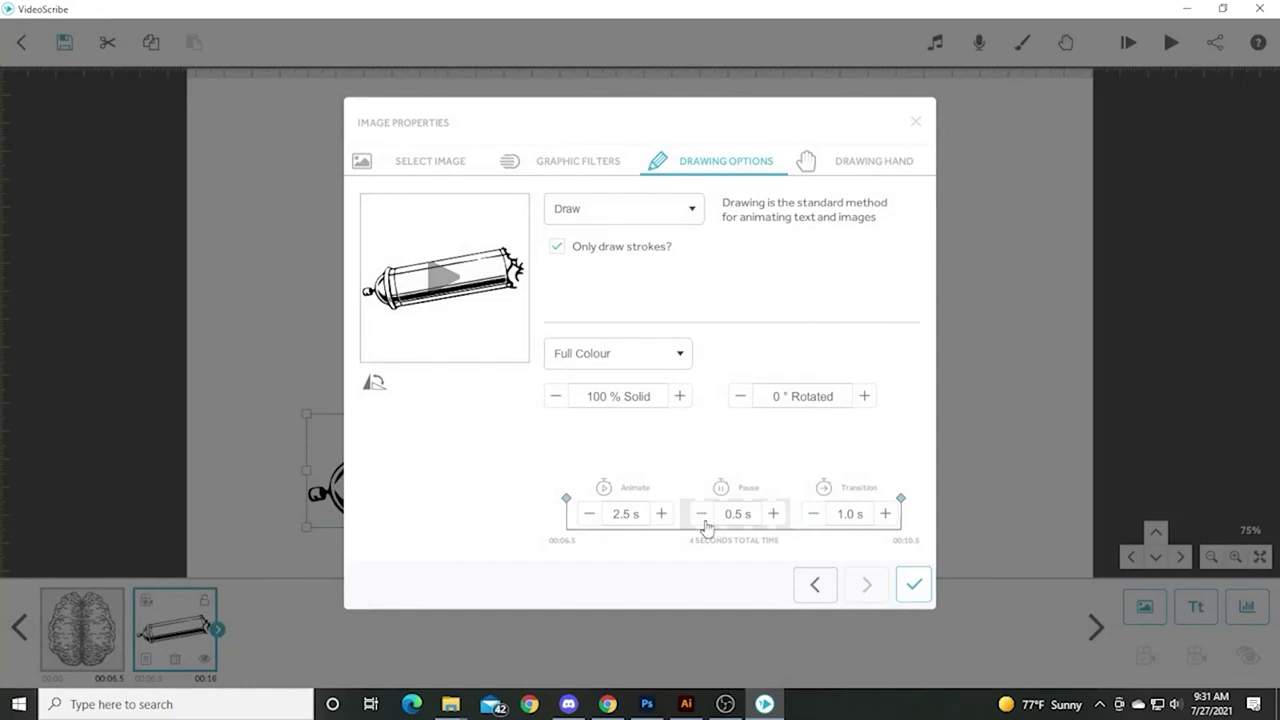
click(702, 514)
click(814, 514)
click(814, 514)
click(912, 586)
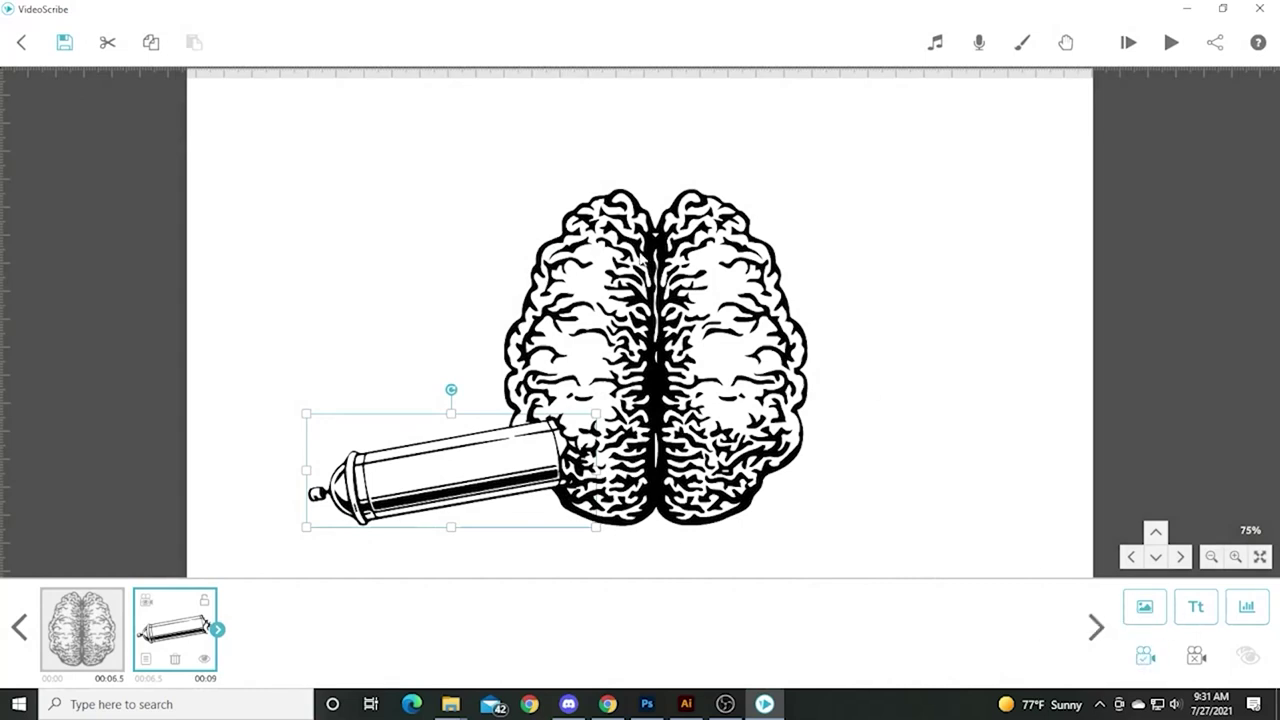
- Import the Ruler image file from the Intro folder and place it at the brain's left edge, just above the spray can
click(1144, 607)
click(366, 586)
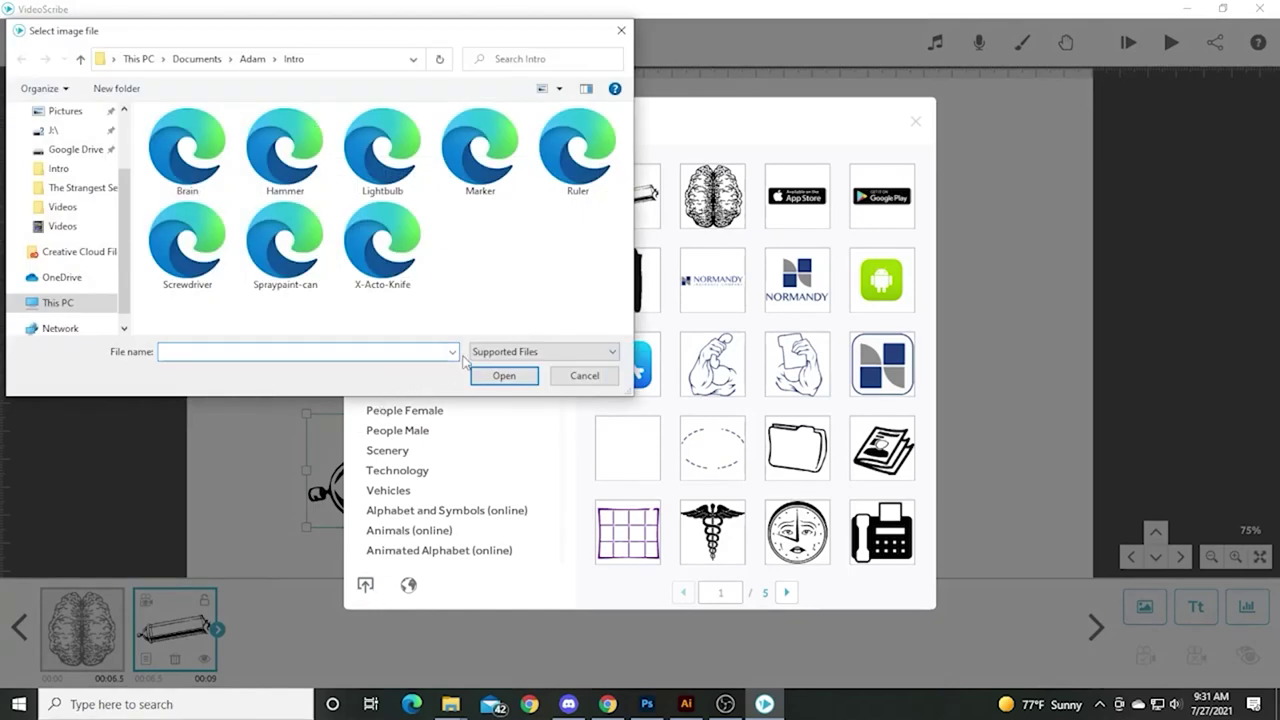
double_click(560, 180)
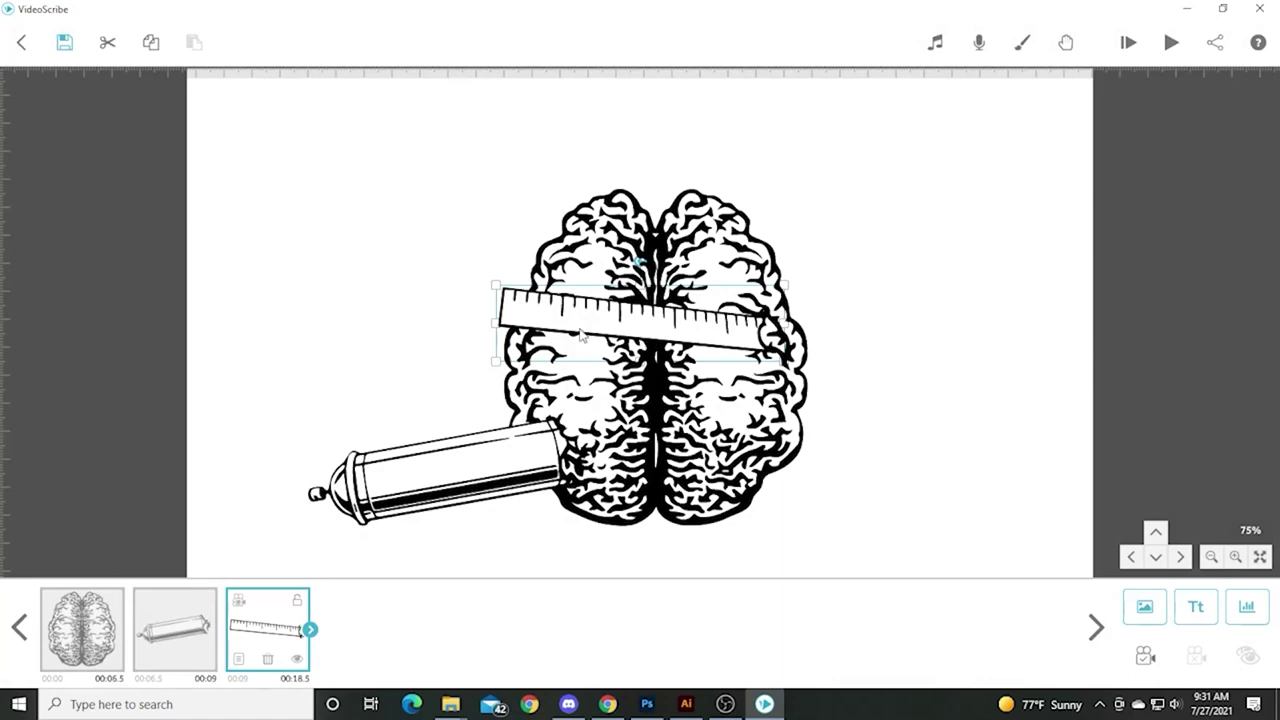
drag(580, 336, 443, 392)
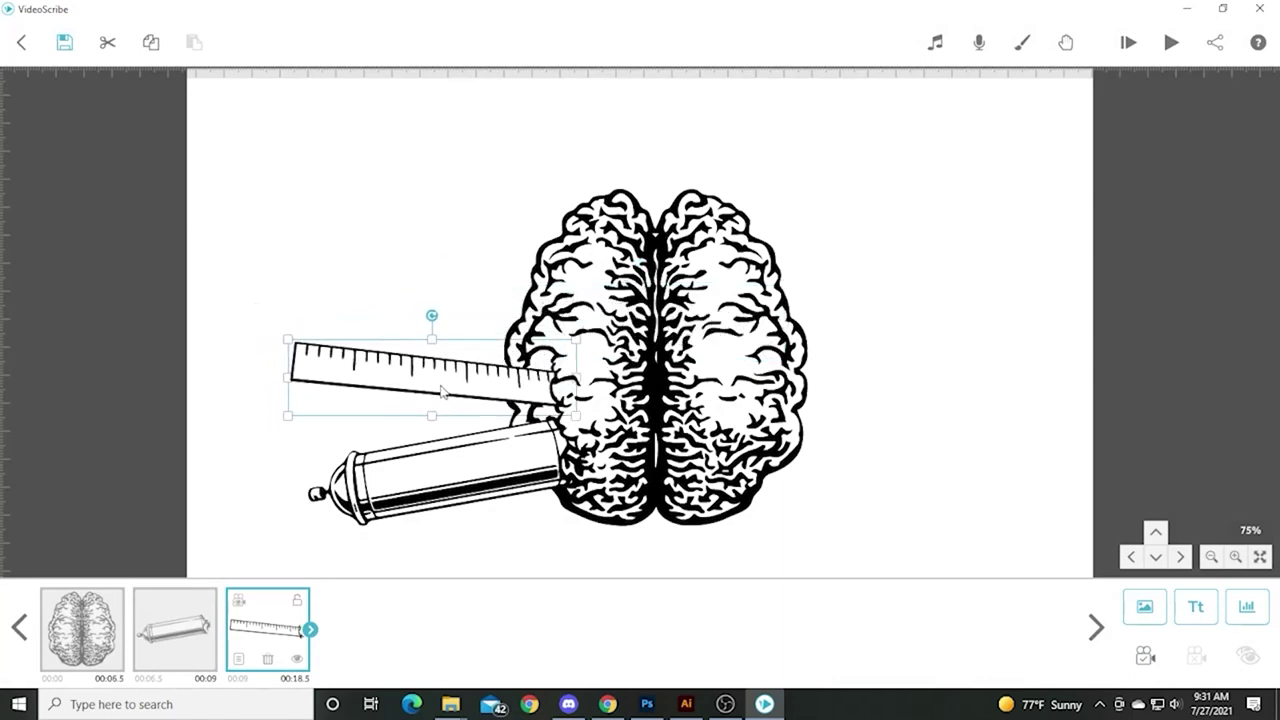
- Set the current view as the ruler's camera position and its animate time to 2 seconds, with pause and transition at 0
click(1145, 655)
click(618, 511)
text(2)
key(Return)
click(914, 584)
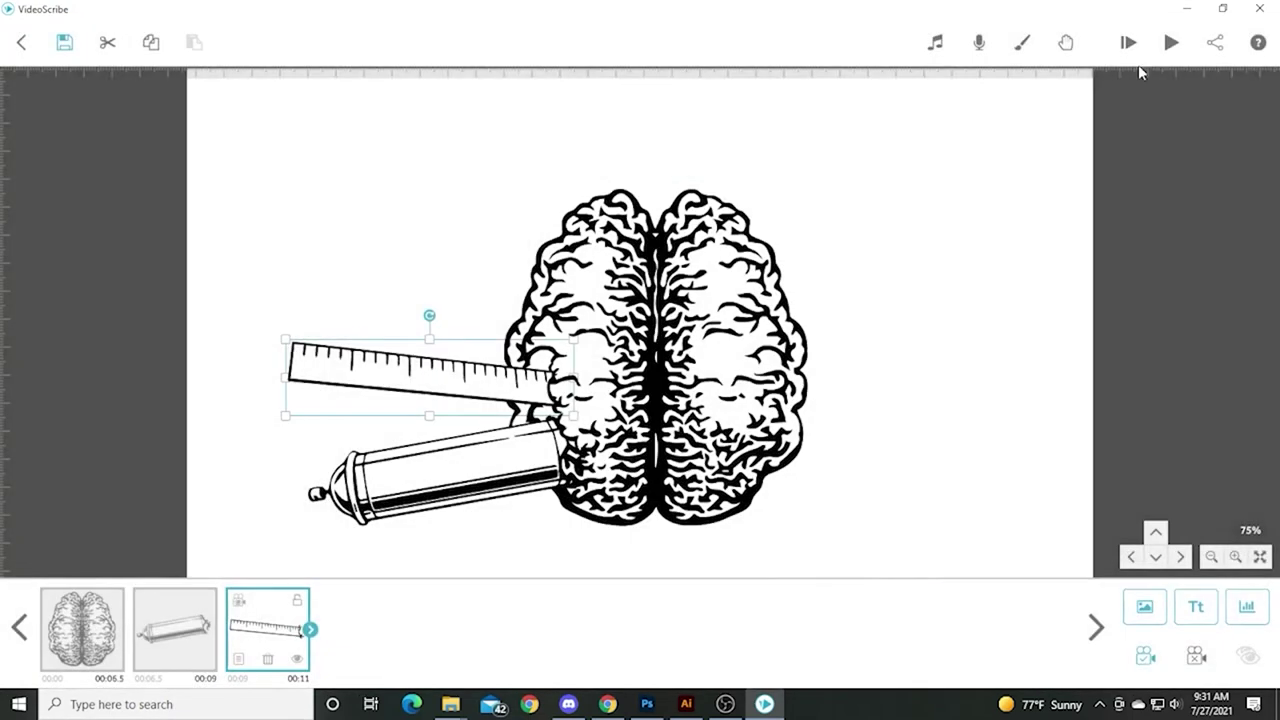
- Import the Marker image file at the brain's upper-left edge and frame all the images in a 62% view
click(1145, 606)
click(365, 584)
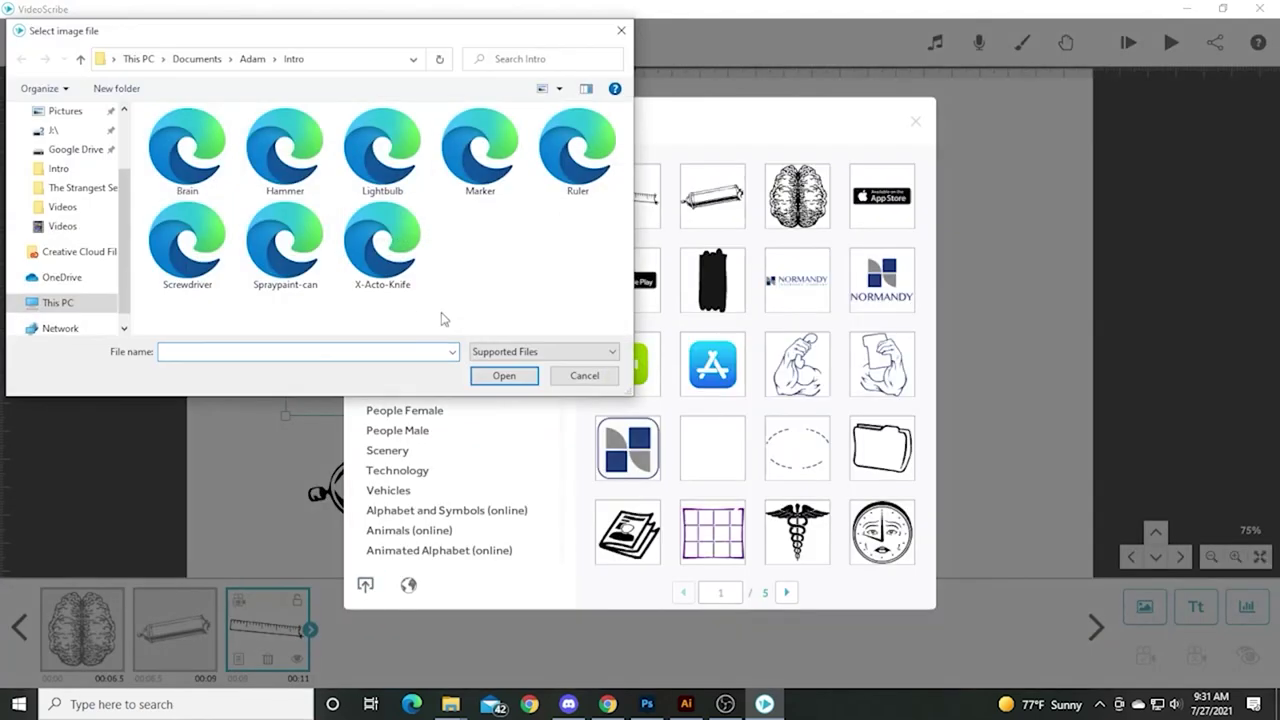
double_click(478, 160)
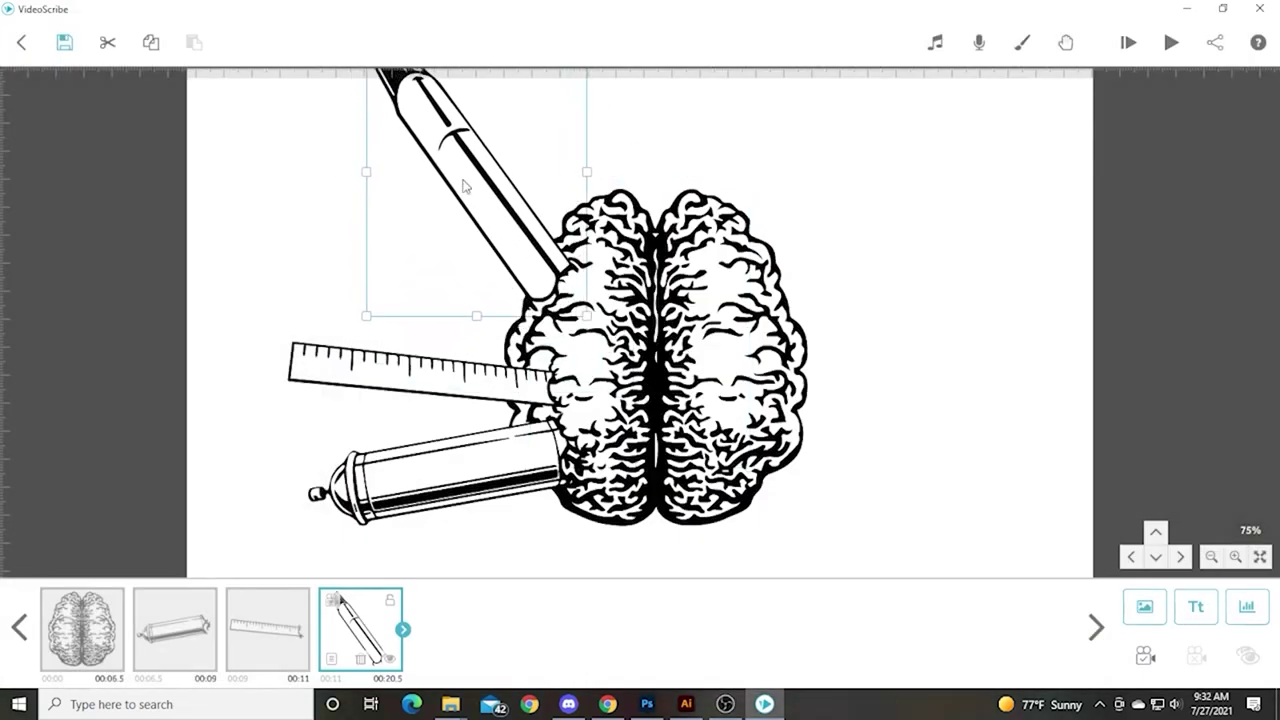
click(840, 413)
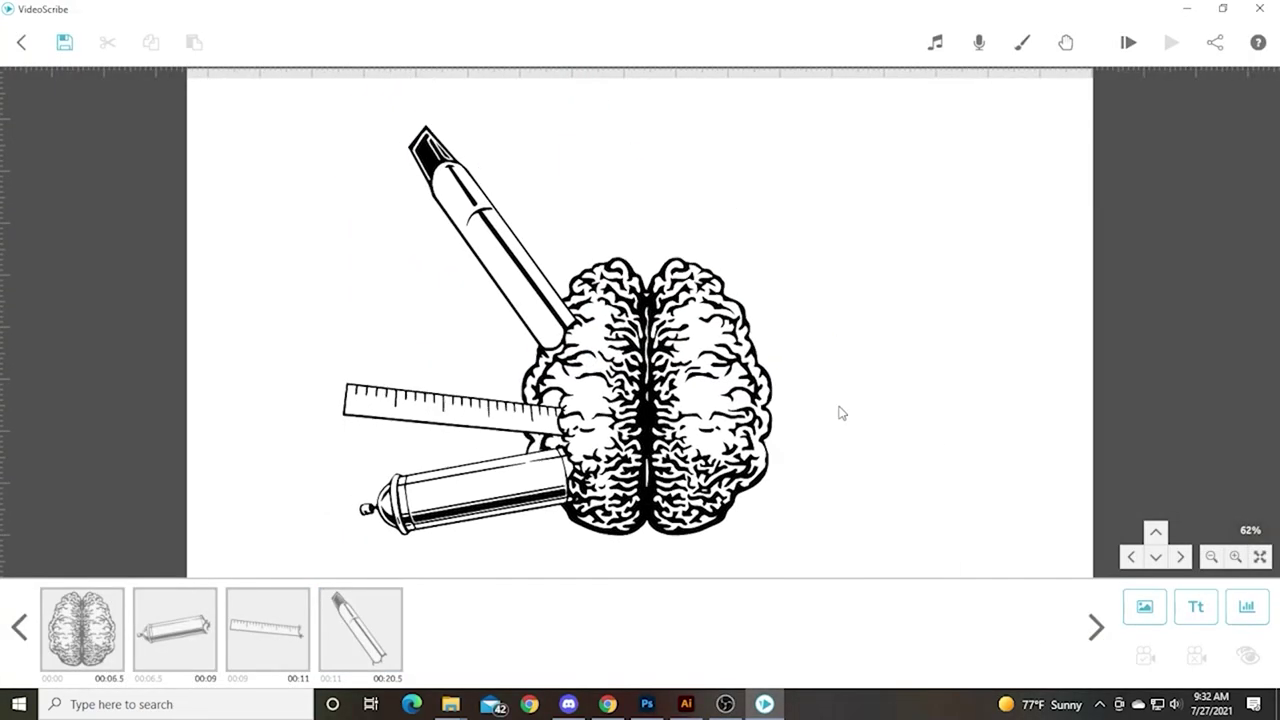
click(360, 625)
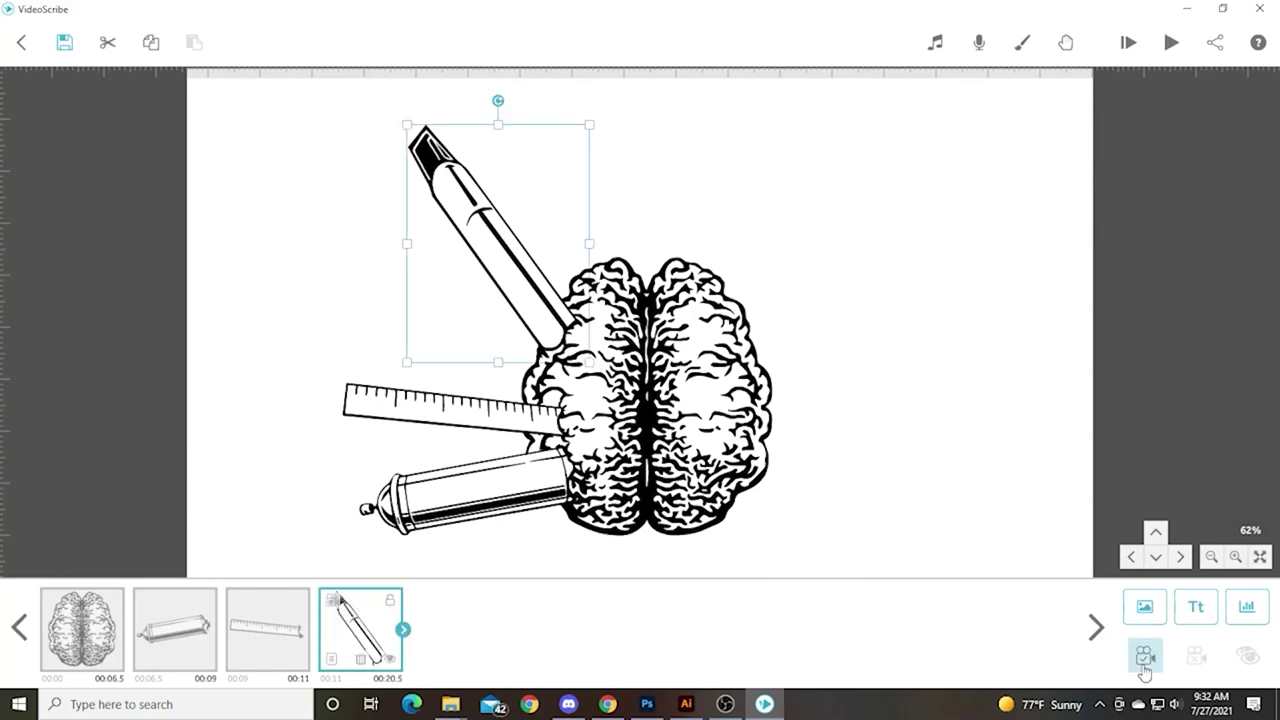
- Set the ruler's transition time to 0.5 seconds in its drawing options
click(291, 630)
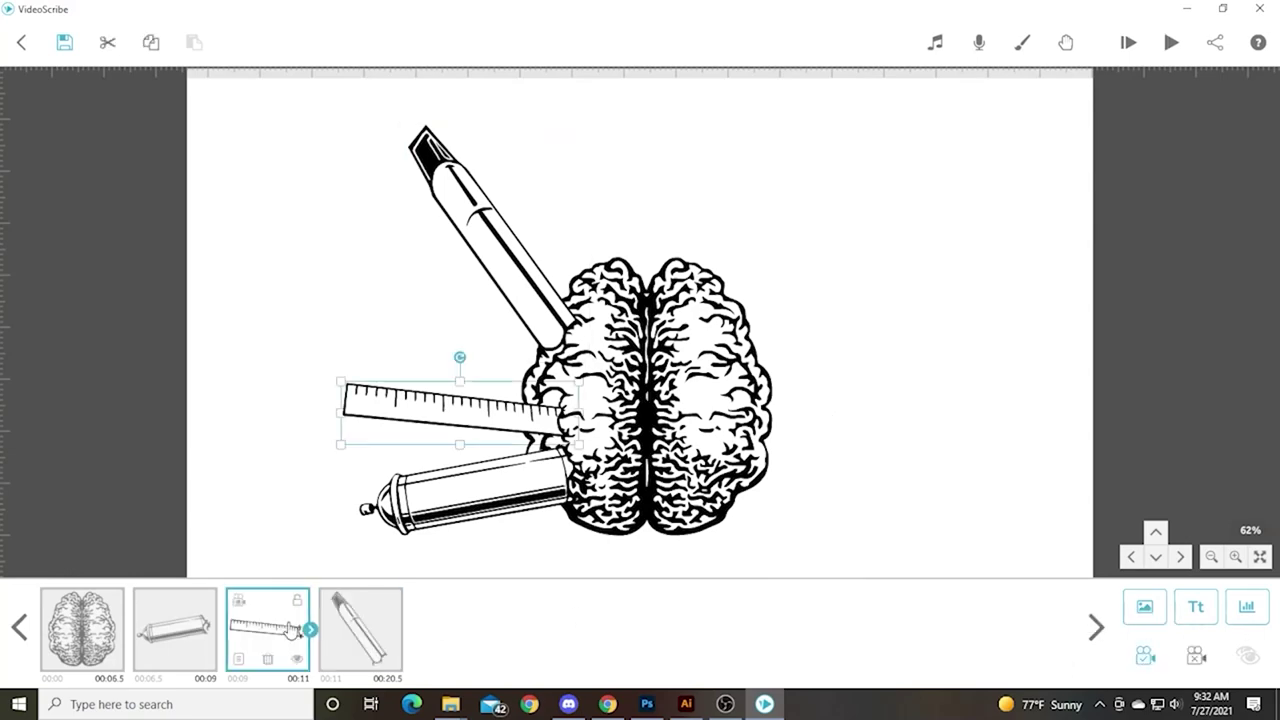
click(240, 658)
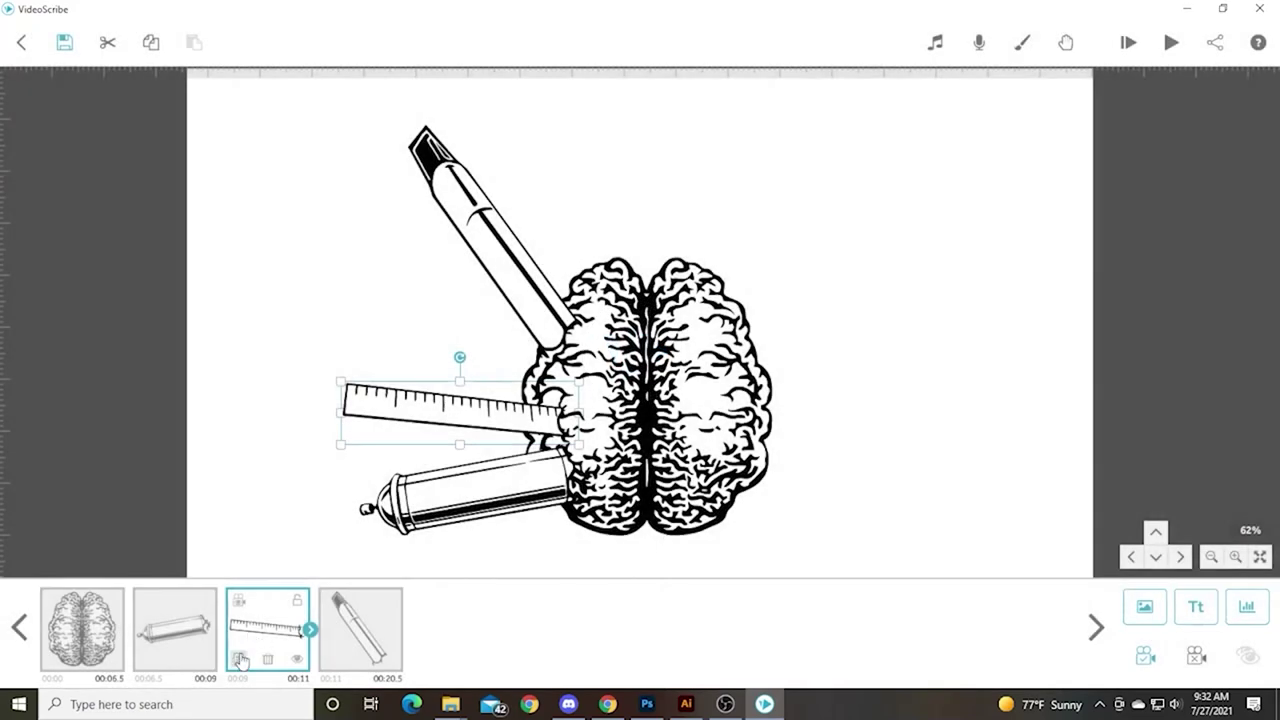
click(241, 660)
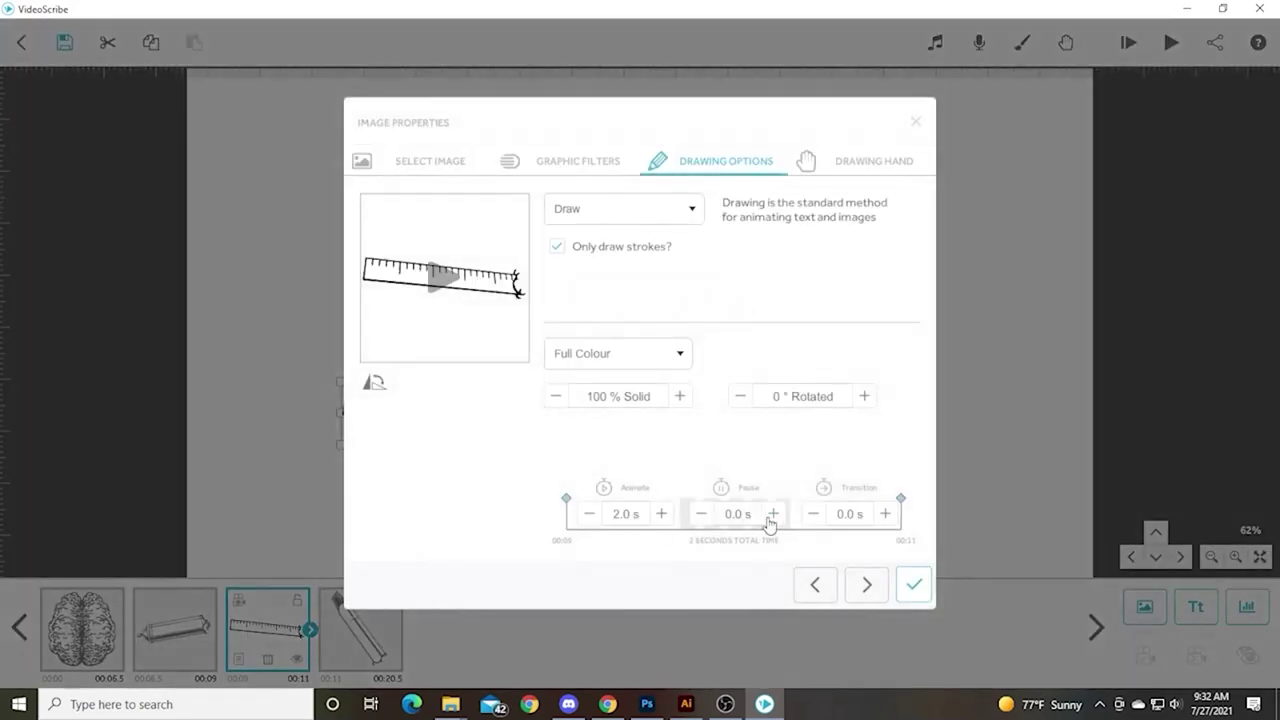
click(913, 584)
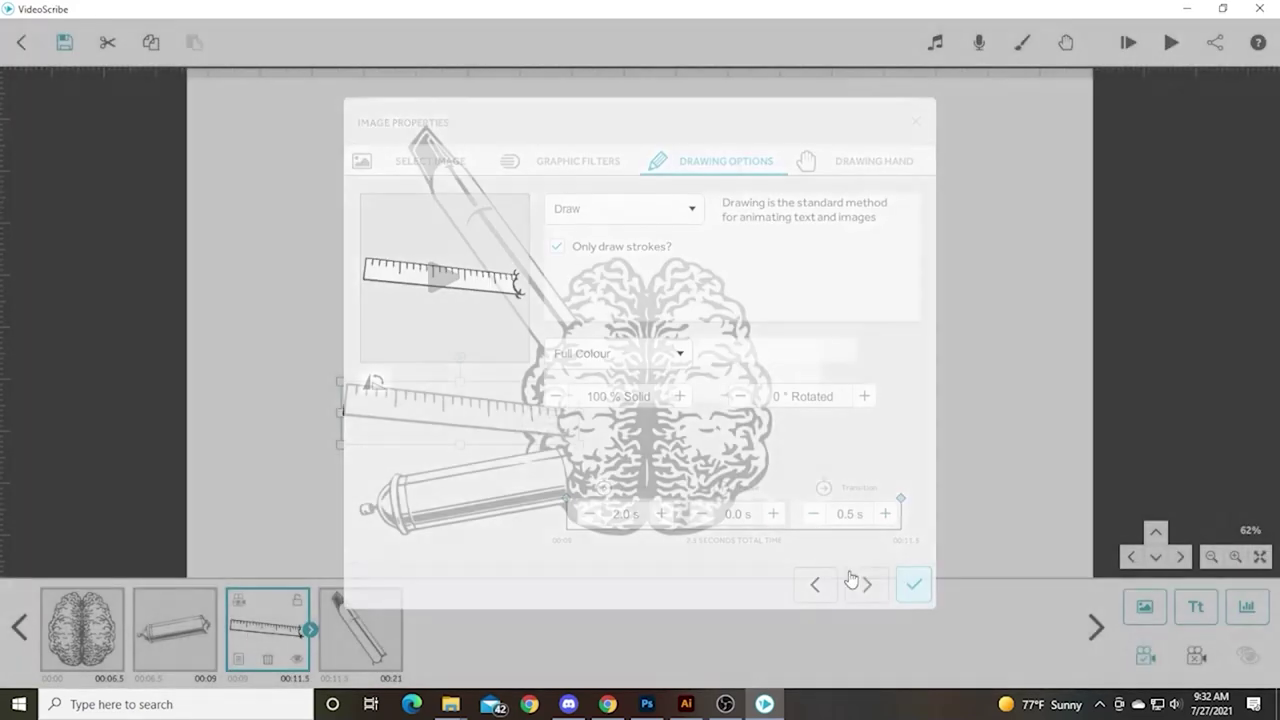
- Set the marker's animate time to 2 seconds, with pause and transition at 0 seconds
double_click(542, 304)
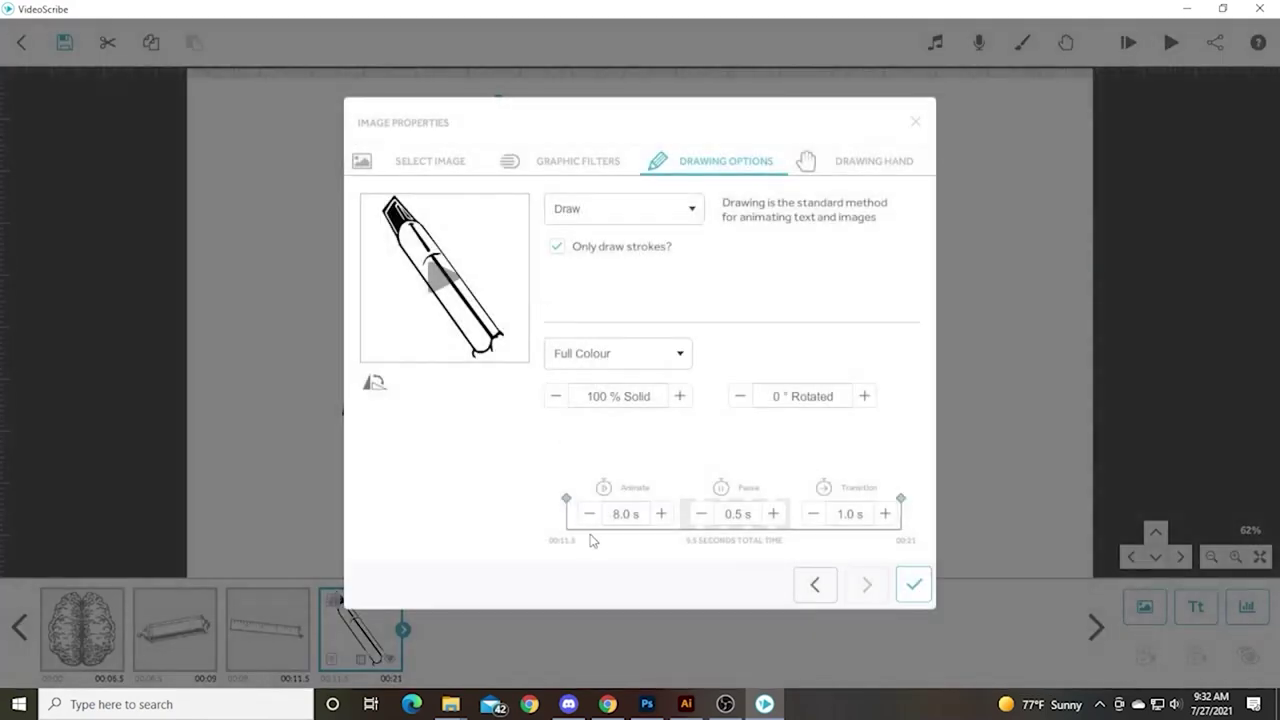
click(618, 516)
text(2)
click(698, 424)
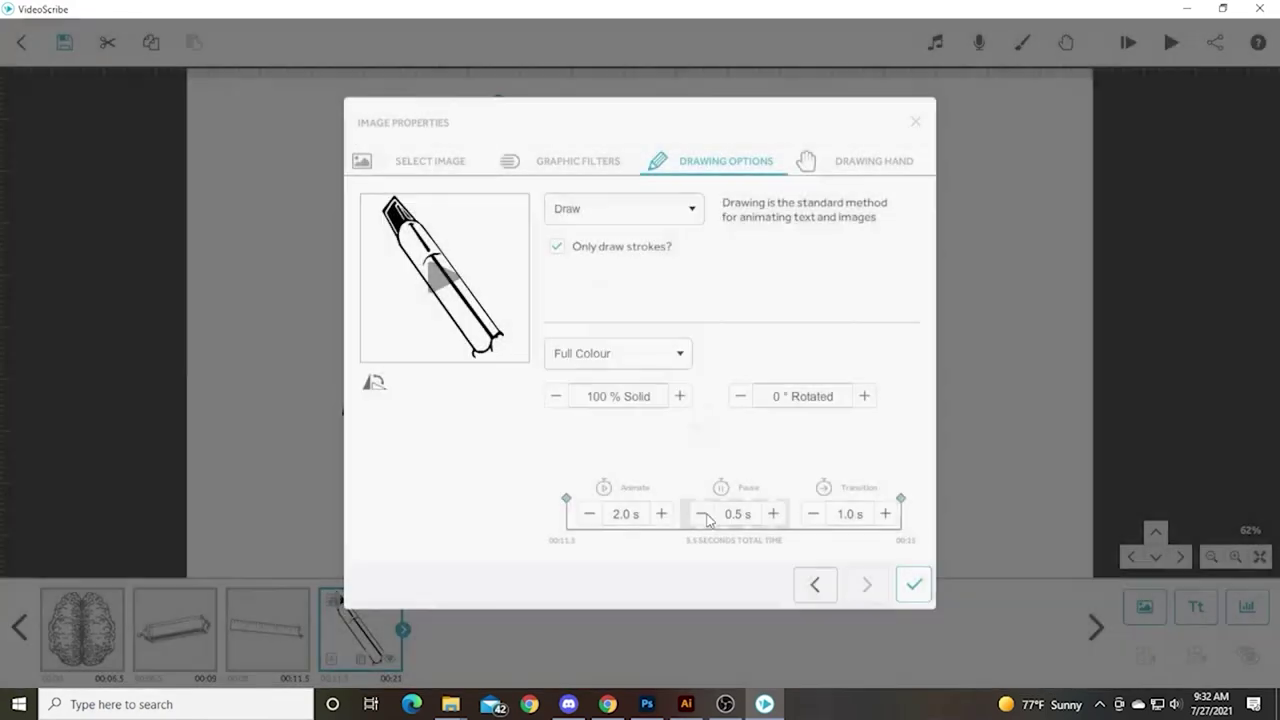
click(913, 584)
- Import the X-Acto-Knife image file and place it at the brain's left edge between the marker and the ruler
click(1158, 618)
click(366, 585)
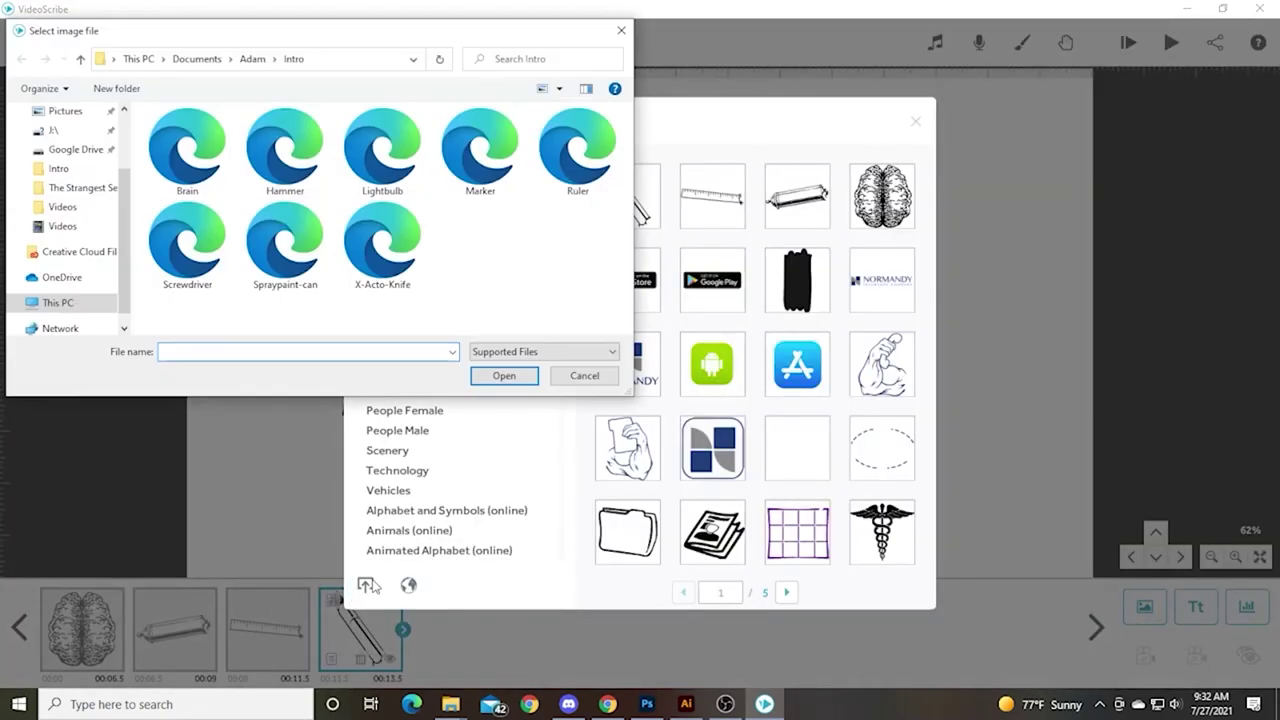
key(Escape)
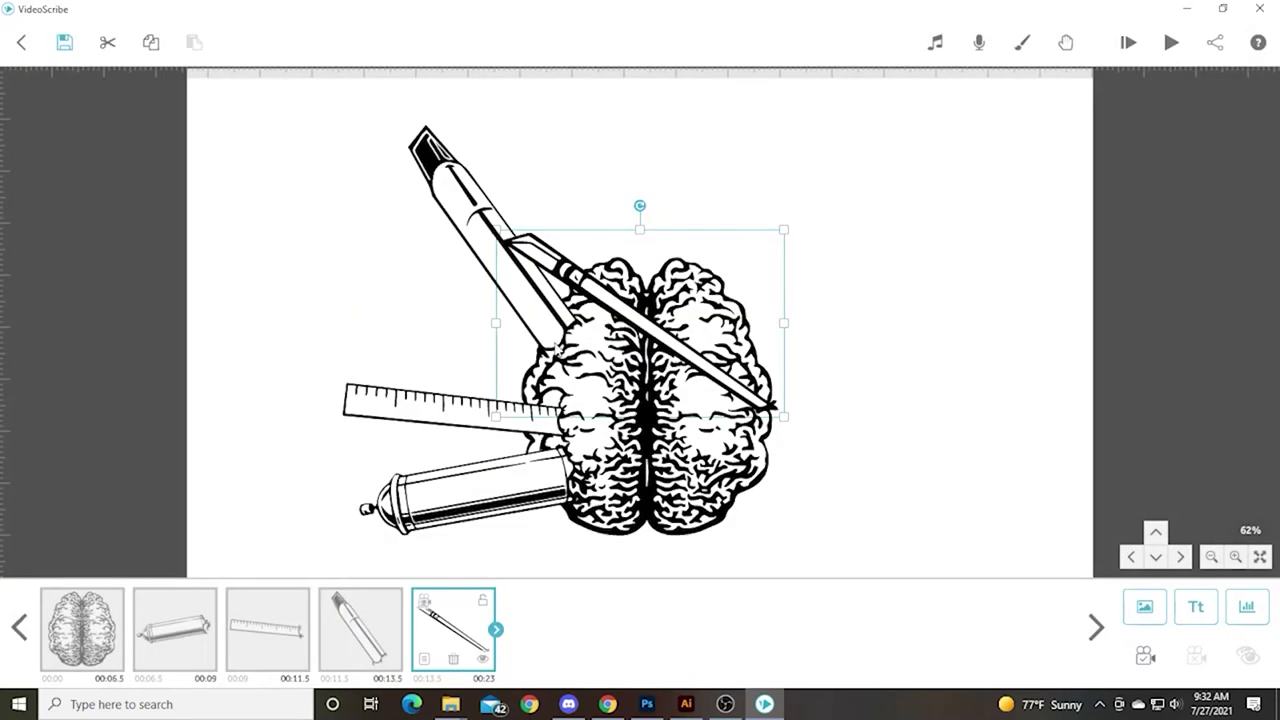
drag(705, 362, 490, 346)
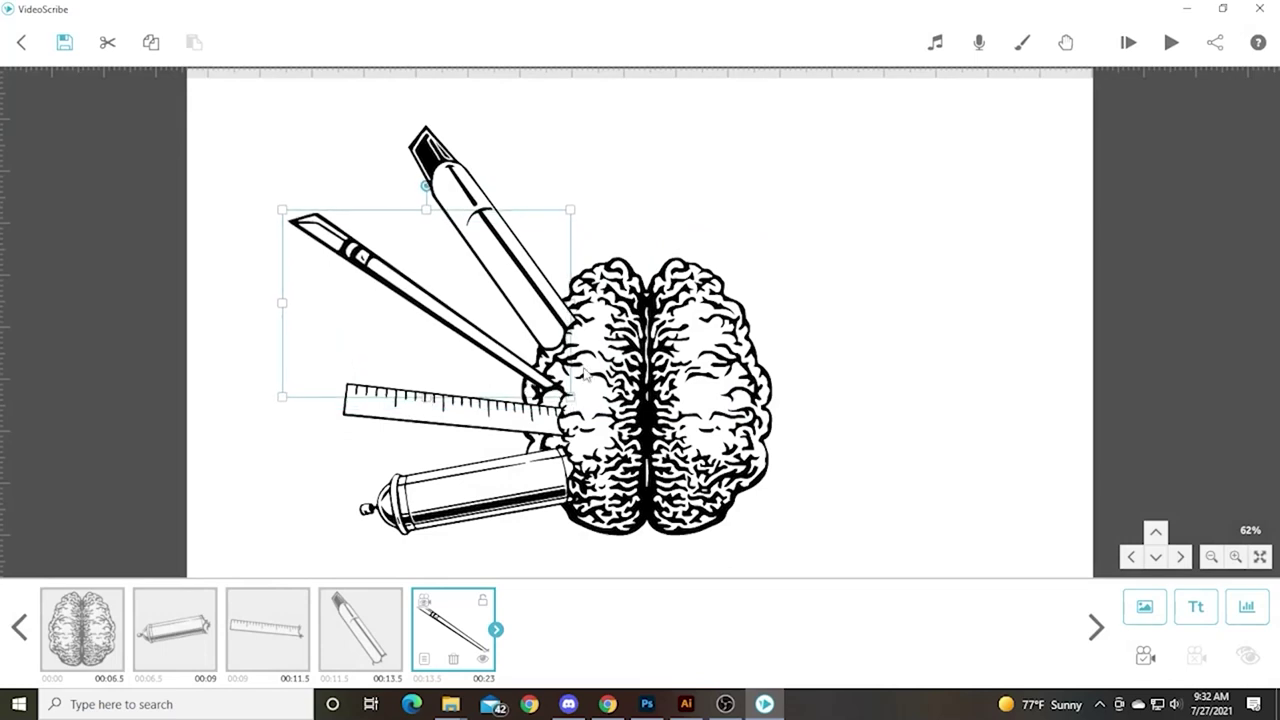
- Set the knife's animate time to 1.5 seconds, with pause and transition at 0 seconds
double_click(432, 620)
click(620, 511)
text(1.5)
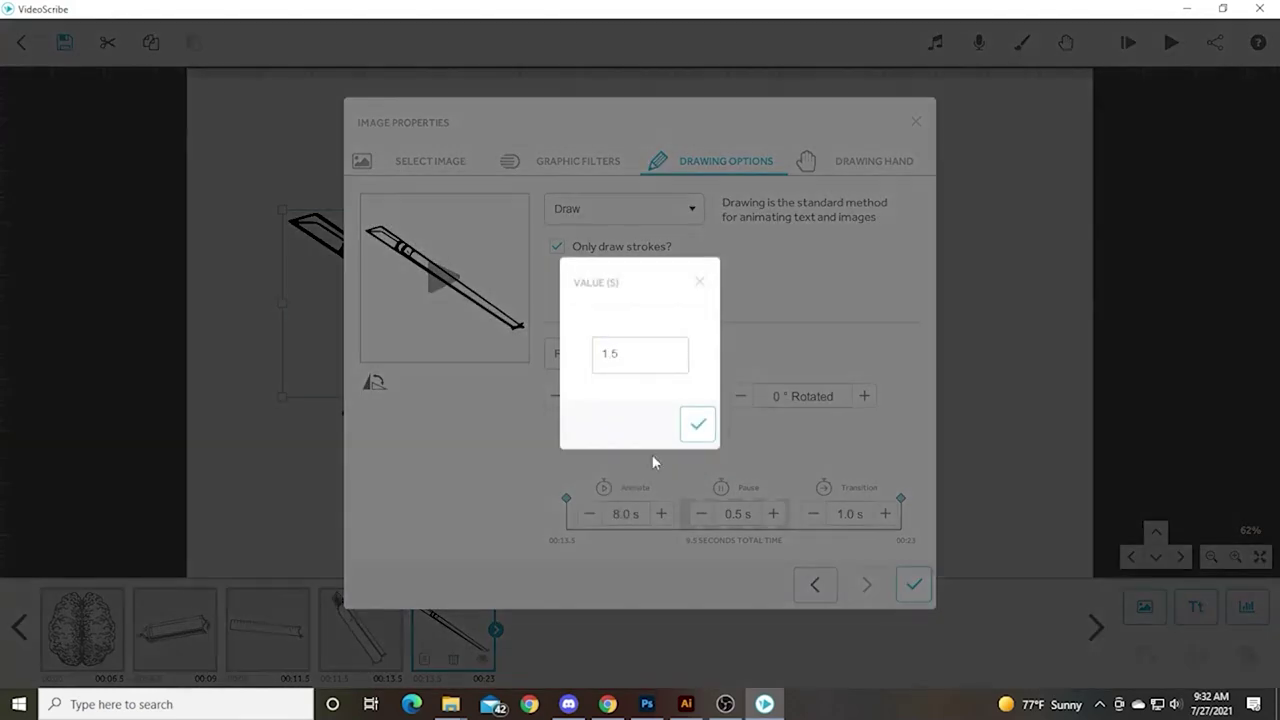
key(Return)
click(703, 515)
click(908, 577)
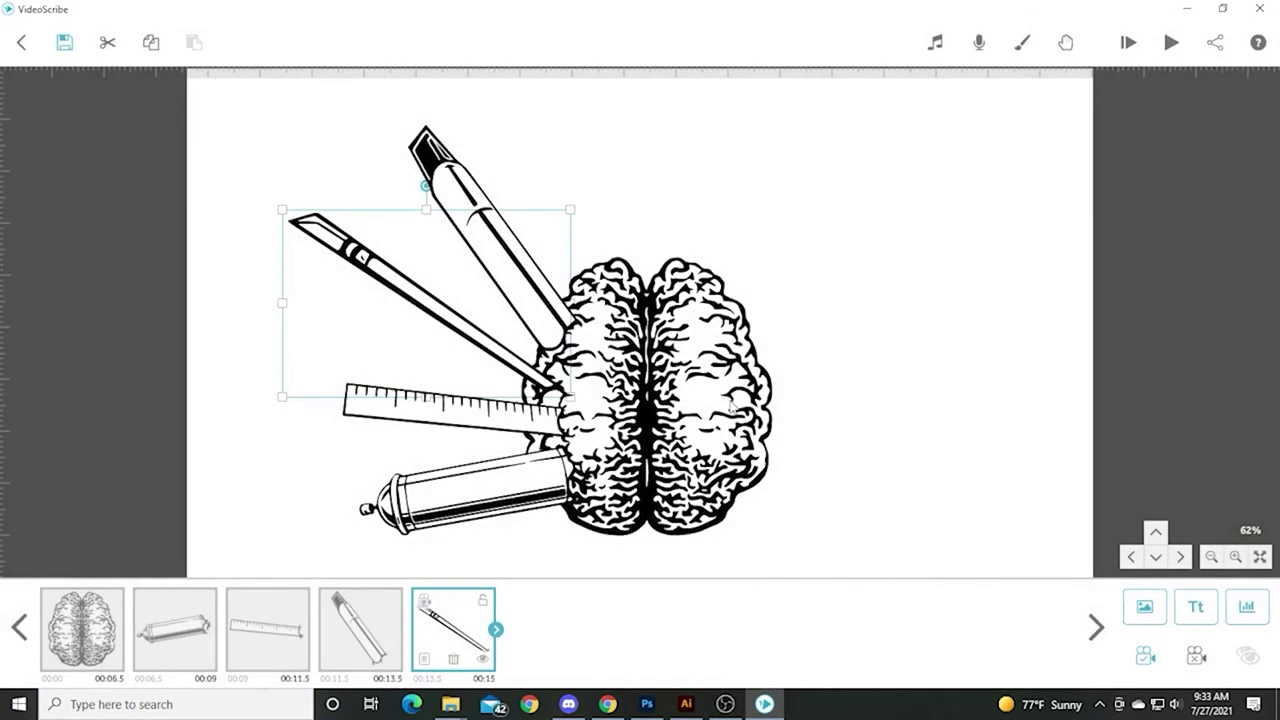
- Preview the scribe from the start to check the drawing animation and its hand, and stop the playback
click(1170, 45)
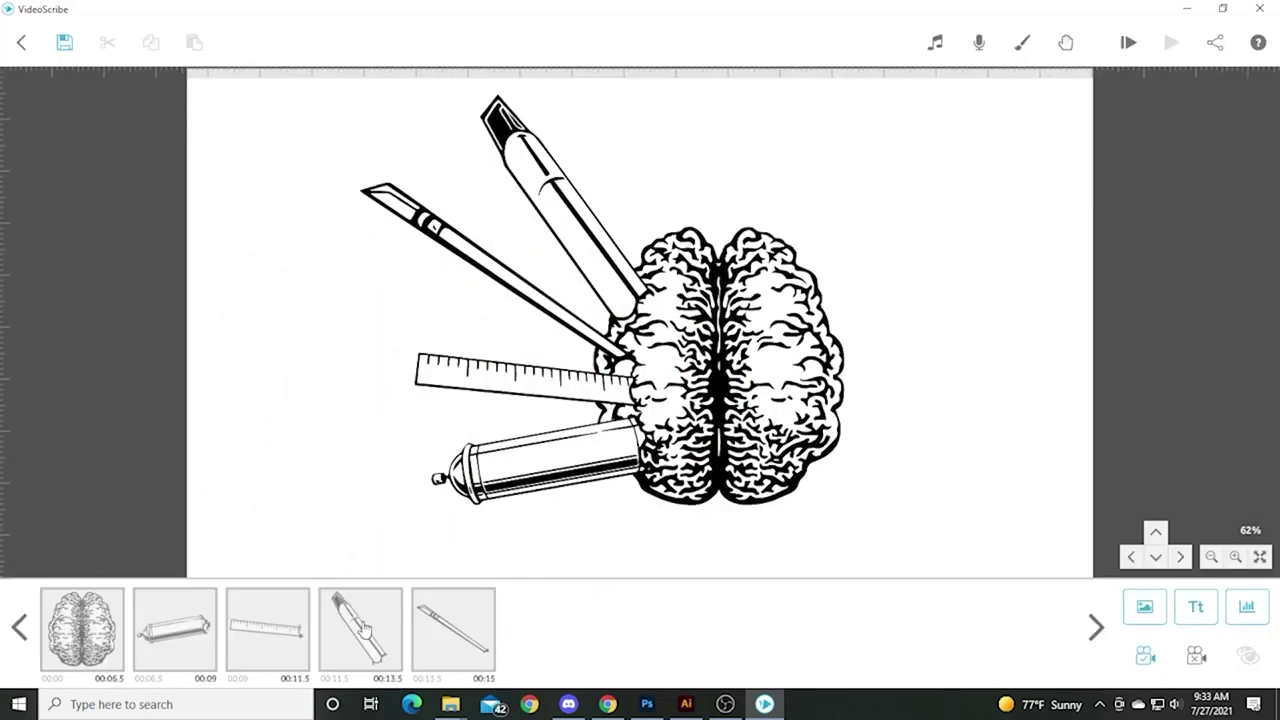
click(1129, 52)
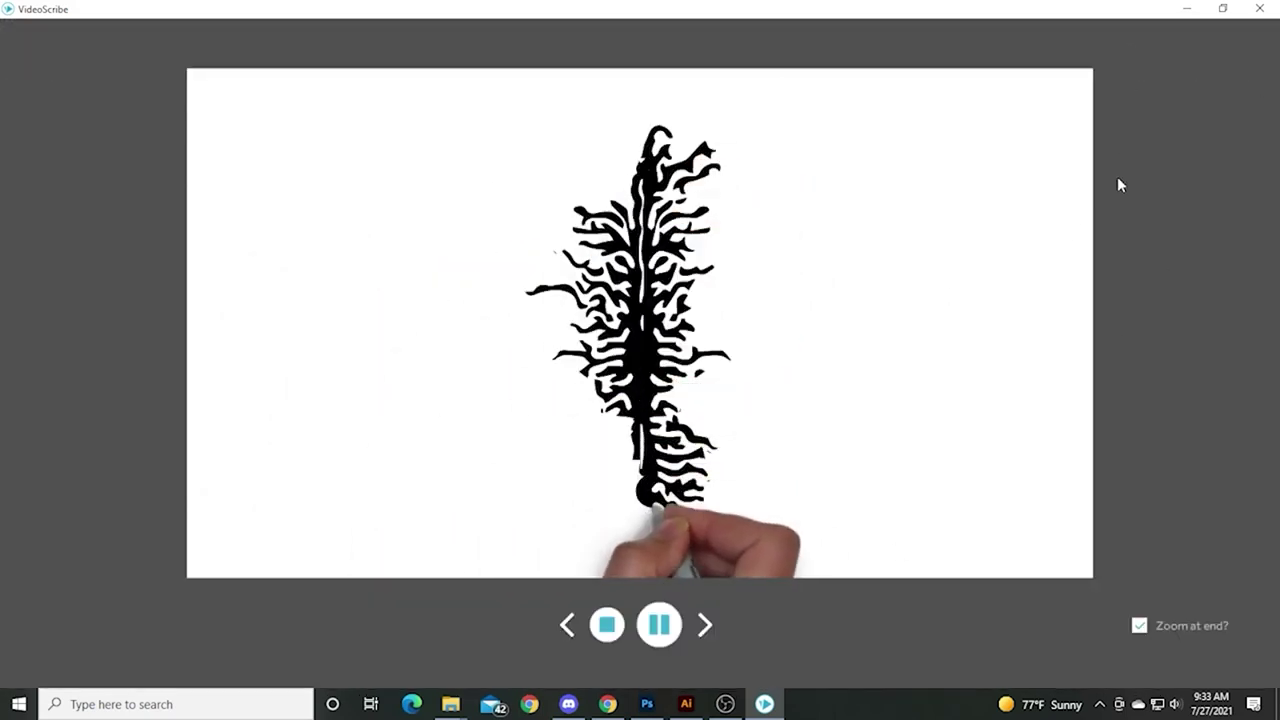
click(604, 627)
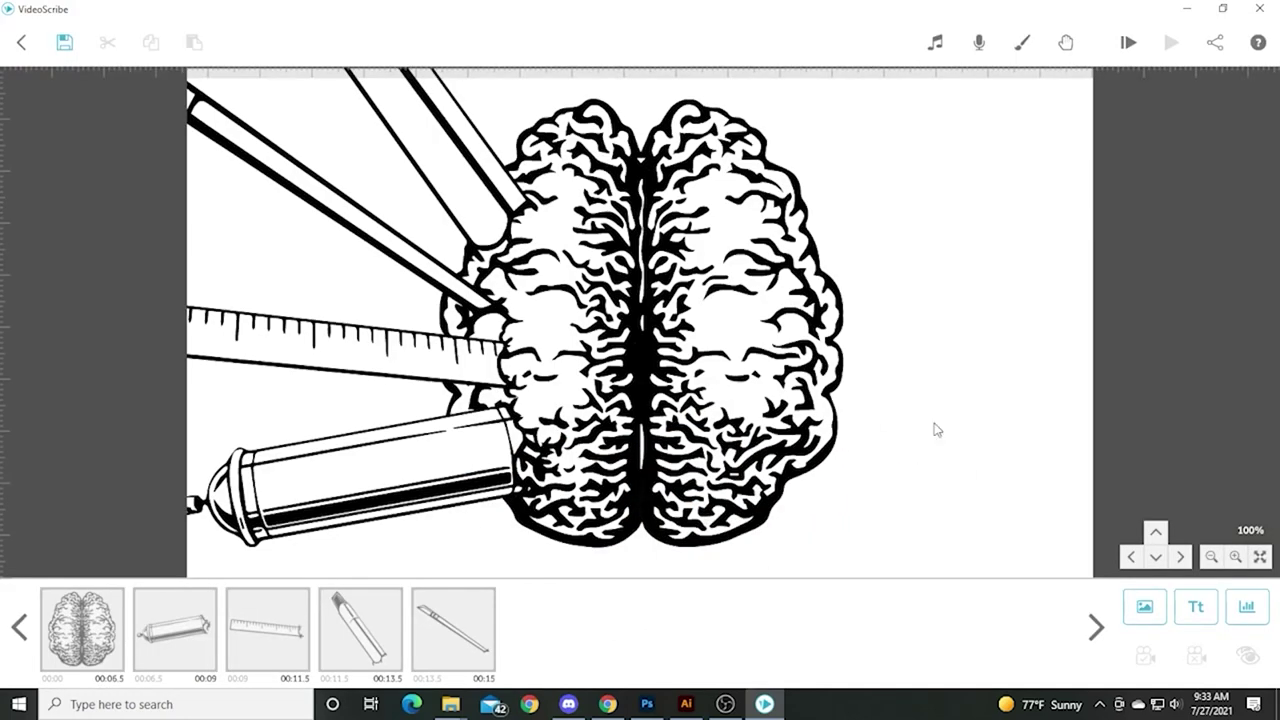
- Choose the hand holding a white marker as the scribe hand and play the animation from the start
click(1068, 46)
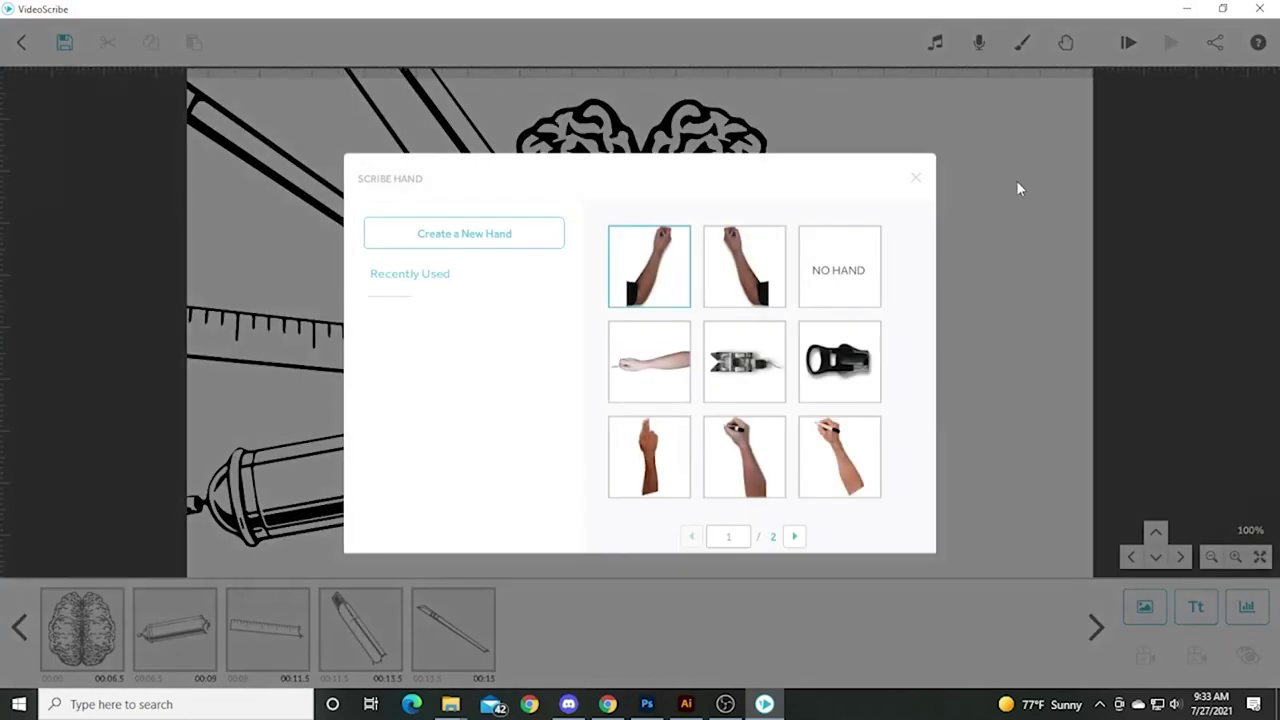
click(836, 472)
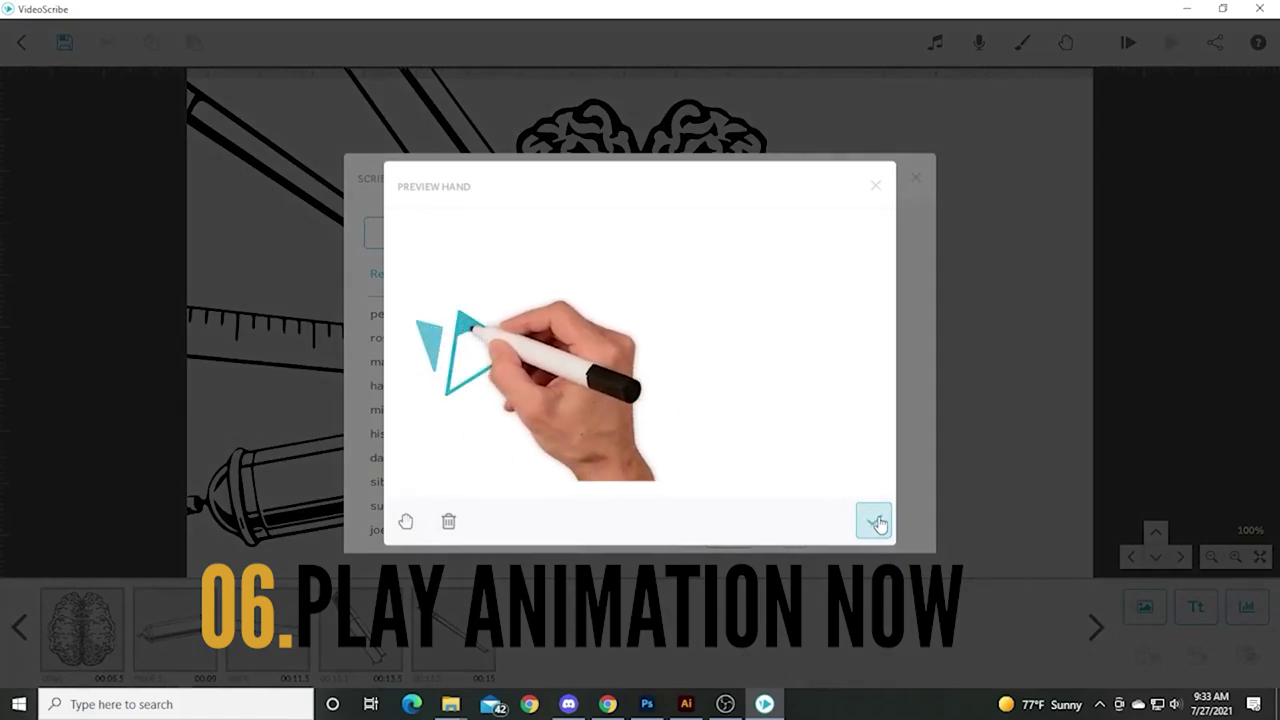
click(871, 518)
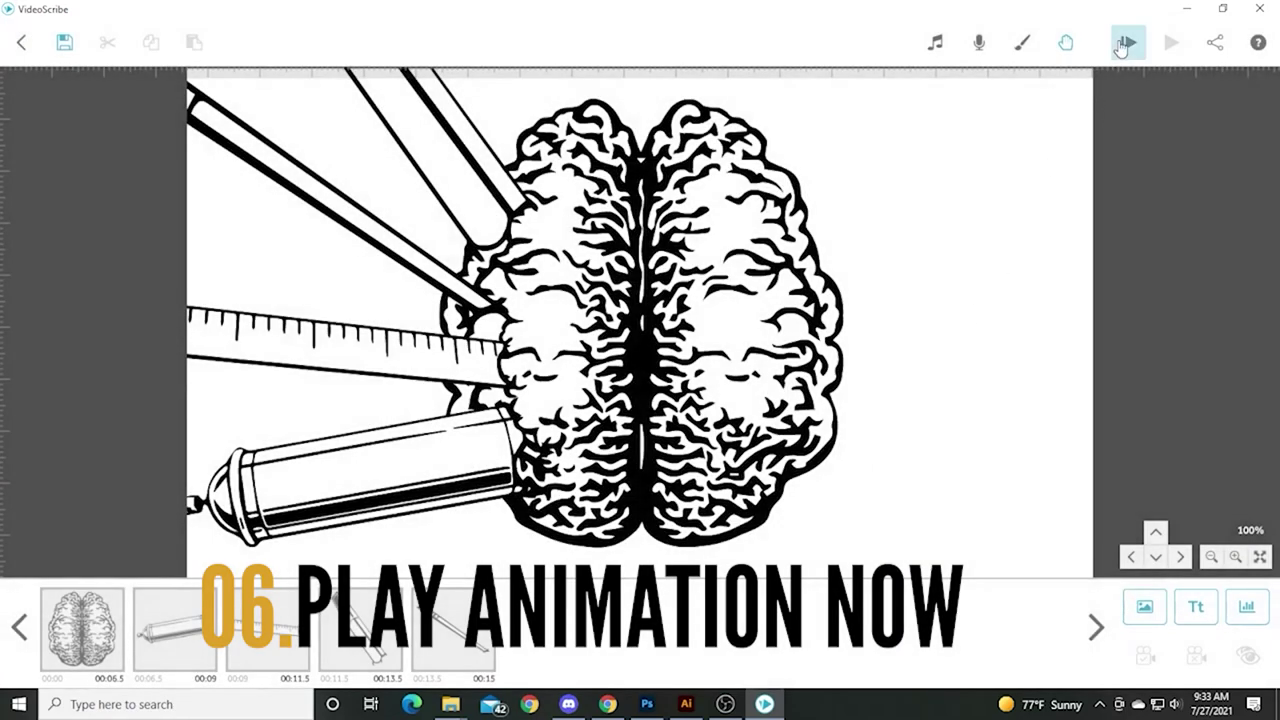
click(1126, 43)
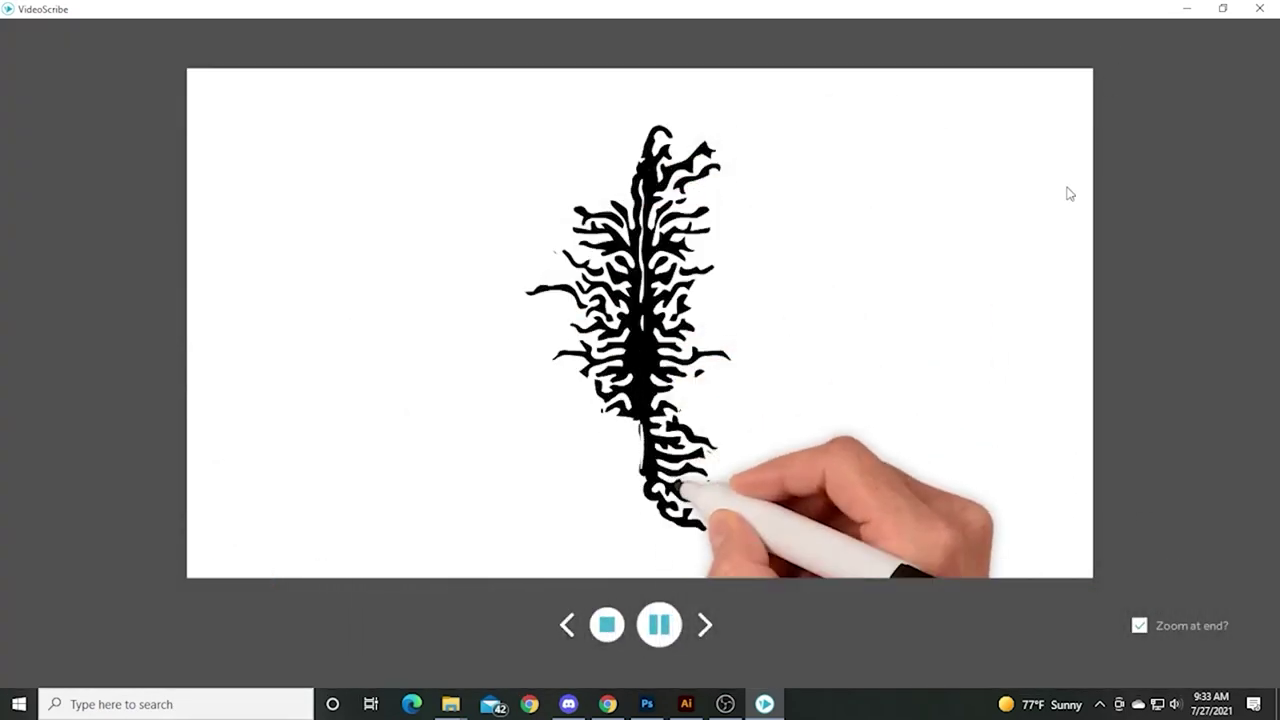